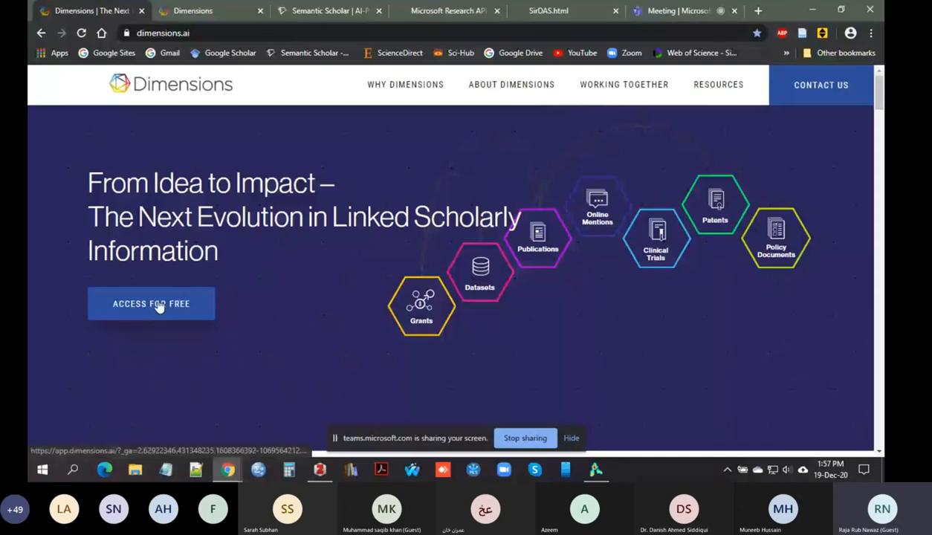
Step: Switch to the open Dimensions publication search page and display the list of favorite searches
click(204, 15)
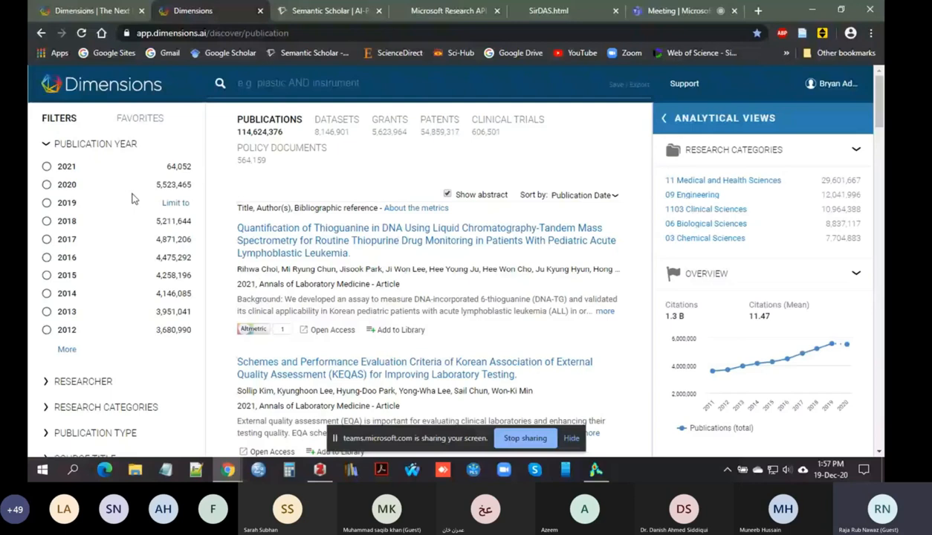
click(146, 121)
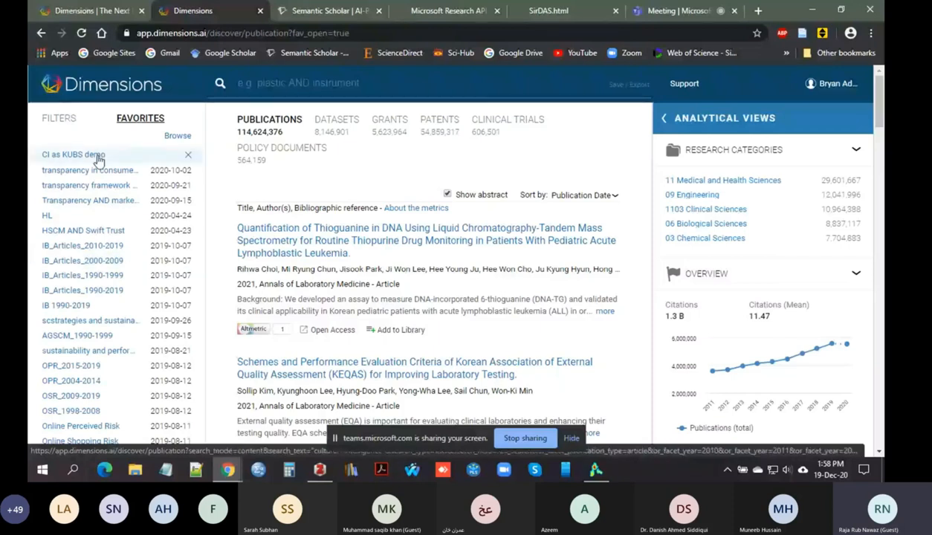
Step: Move the Dimensions-Publication-2020-12-12_11-13-03 CSV file on the desktop into the empty area away from the other icons
click(814, 11)
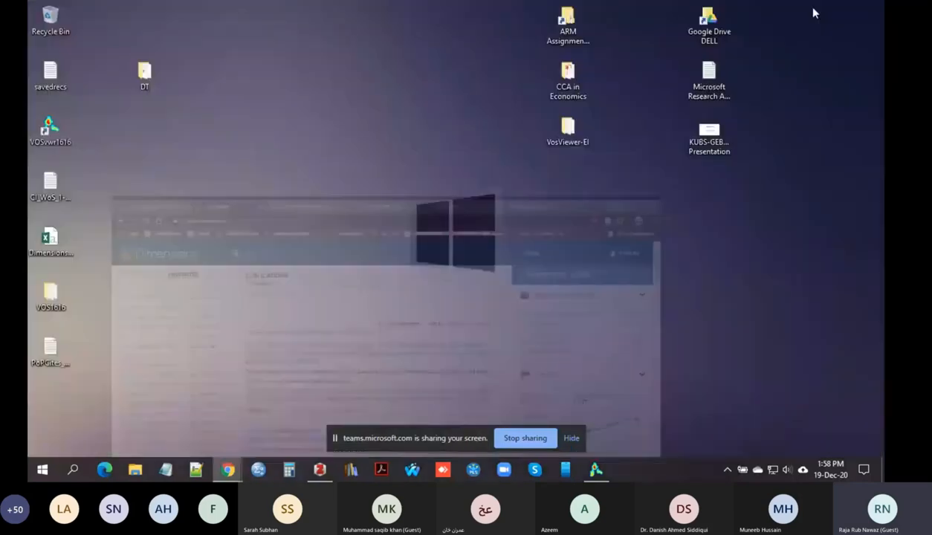
click(46, 239)
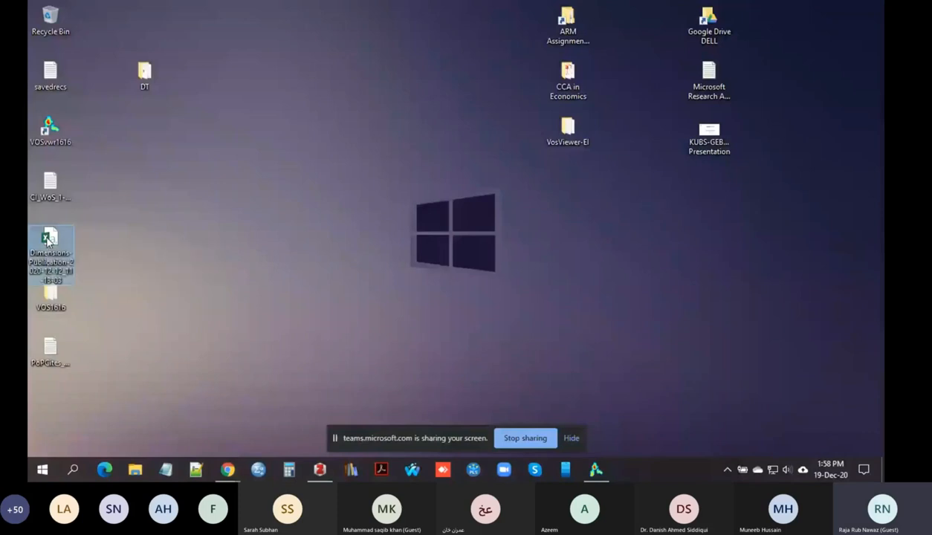
drag(47, 239, 249, 199)
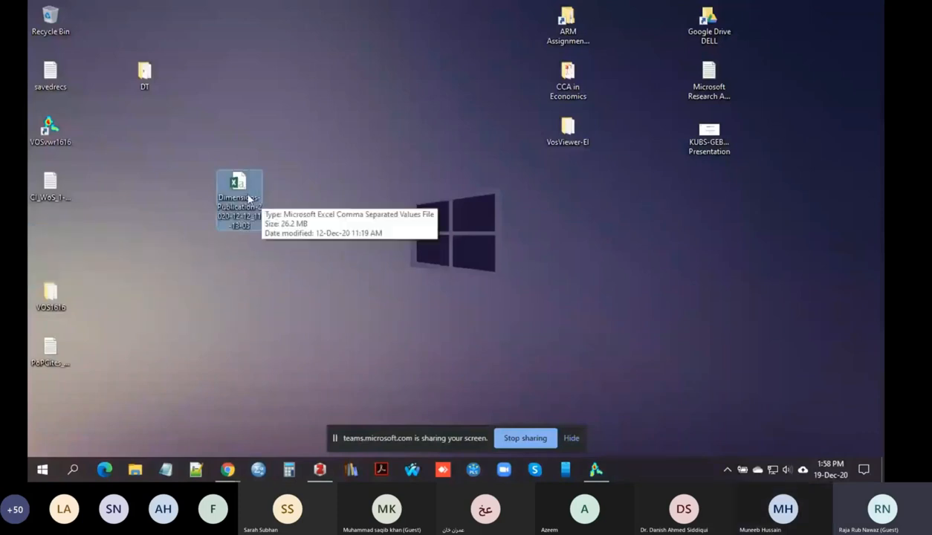
Step: Look through the Downloads and Documents folders in File Explorer and return to the desktop
click(135, 471)
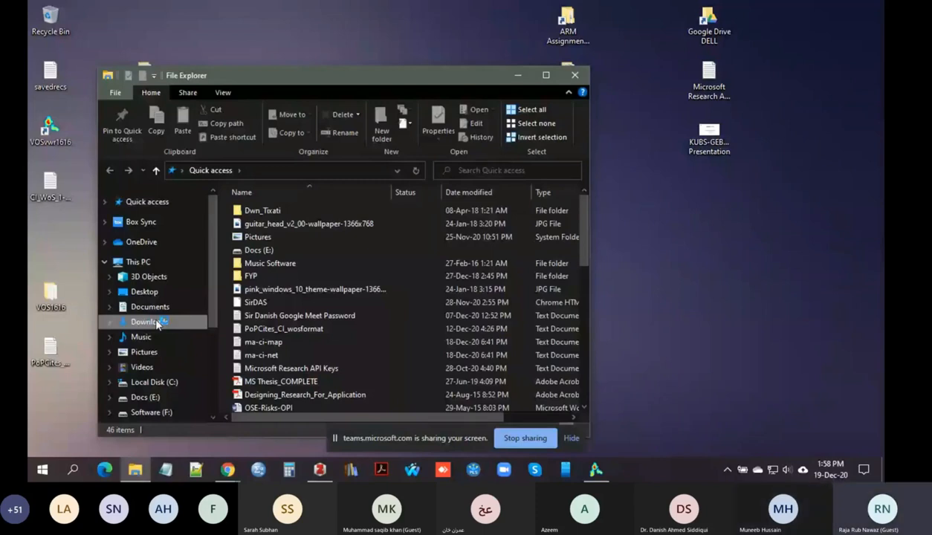
click(149, 322)
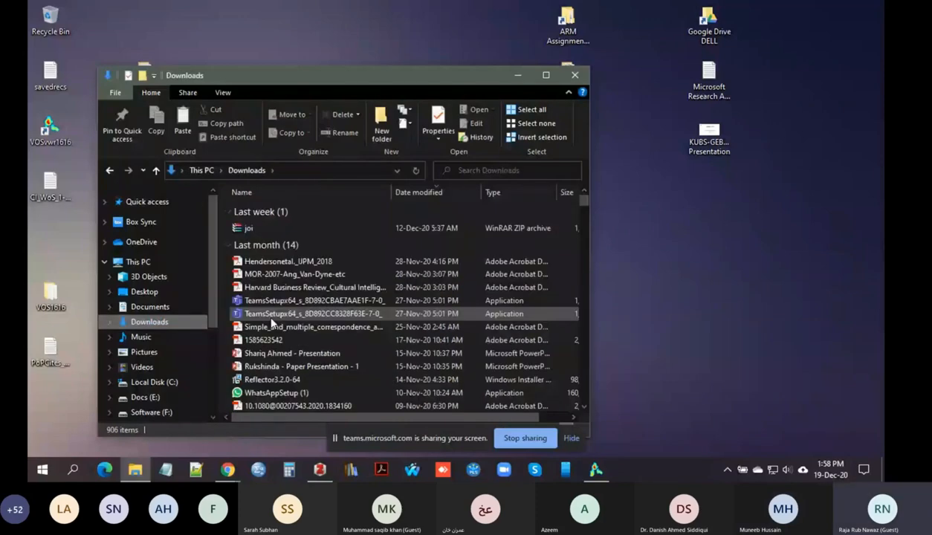
click(150, 308)
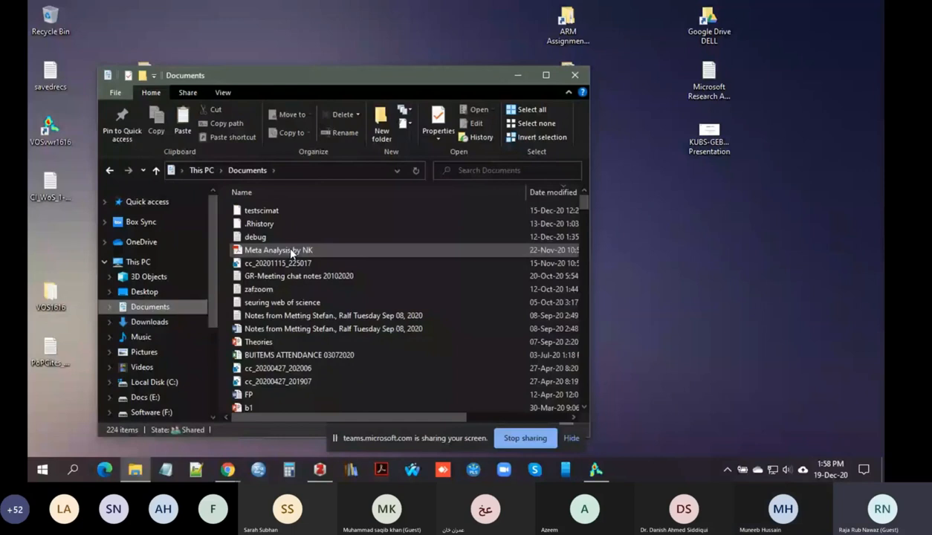
click(135, 470)
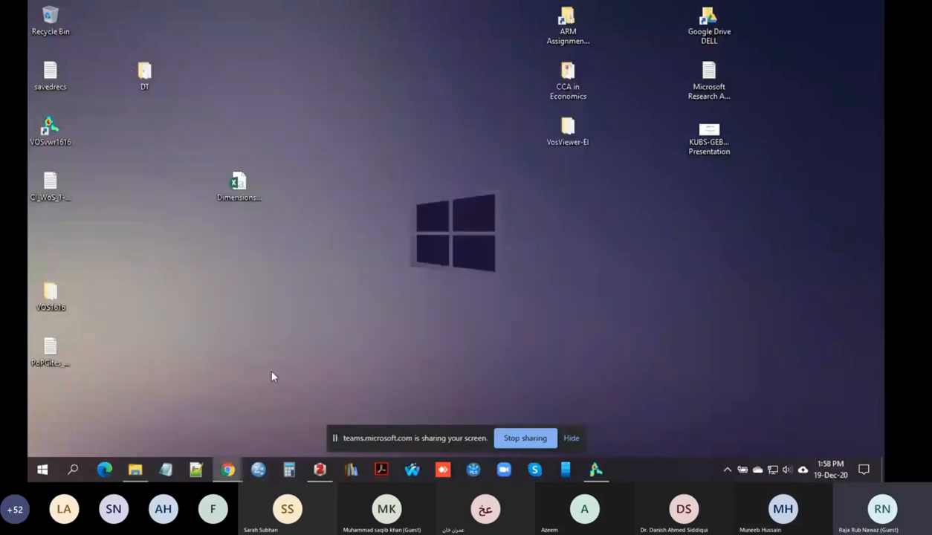
Step: Move the CI_WoS_1-499 text file aside on the desktop and put it back in its original place
click(238, 187)
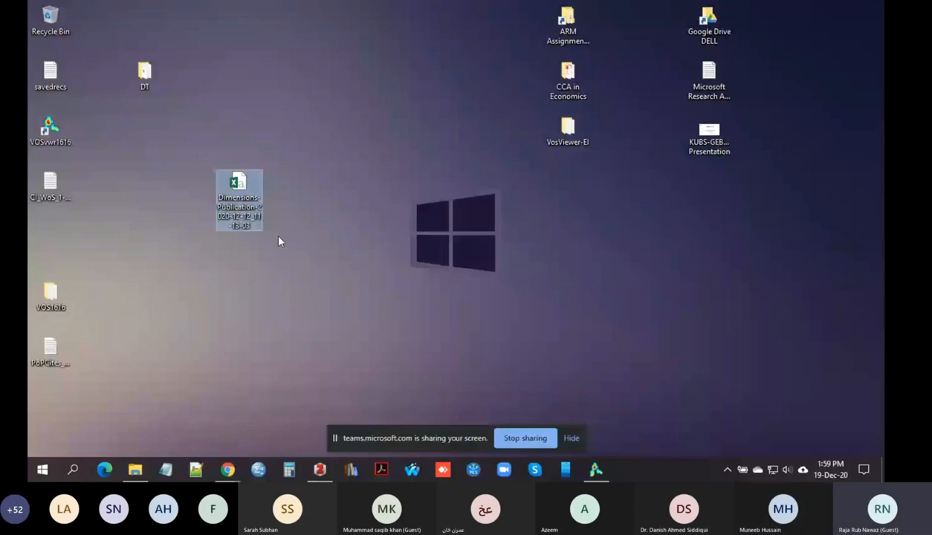
click(47, 186)
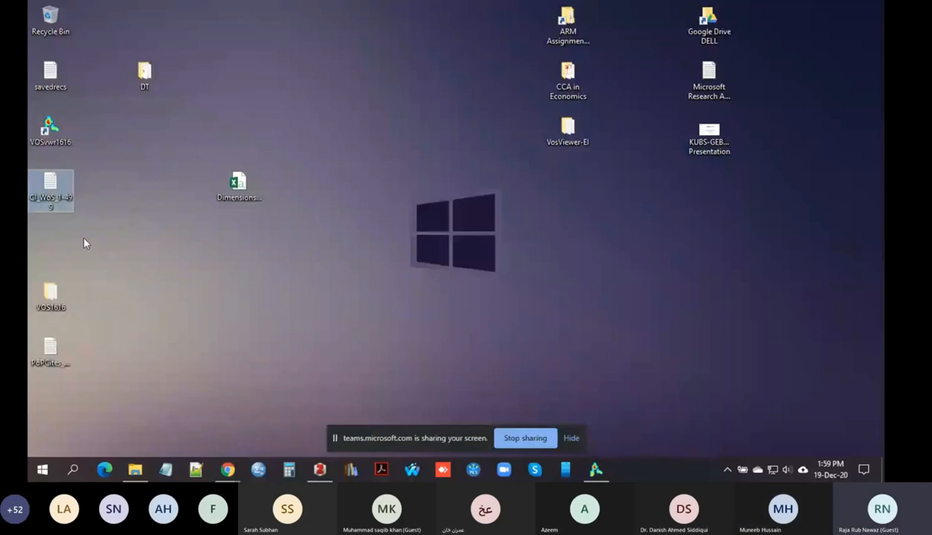
drag(51, 190, 145, 242)
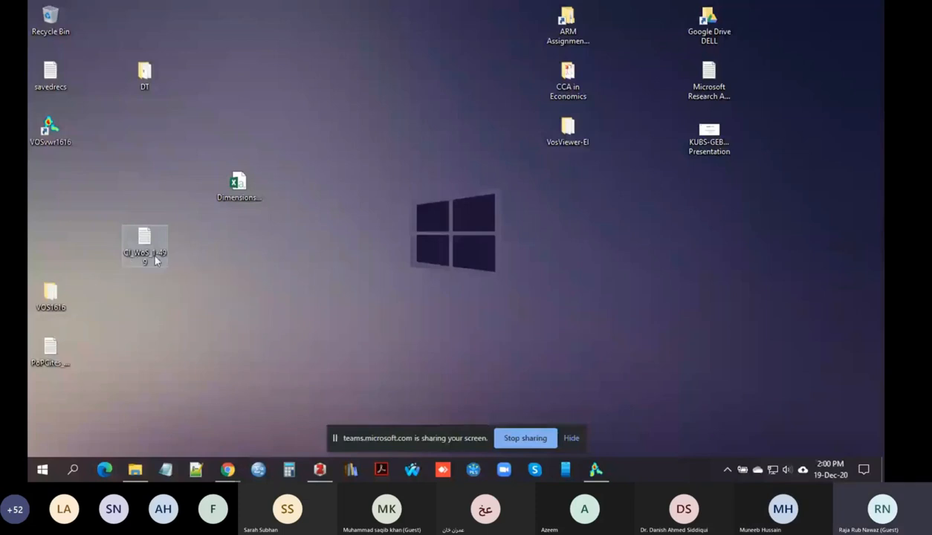
drag(147, 239, 71, 199)
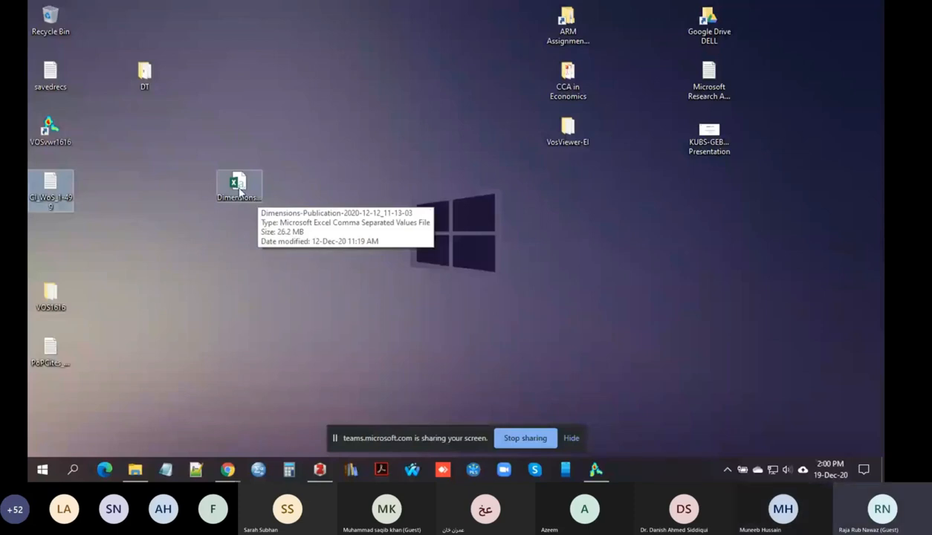
Step: Switch back to Dimensions in Chrome and load the favorite search "CI as KUBS demo"
mouse_move(233, 478)
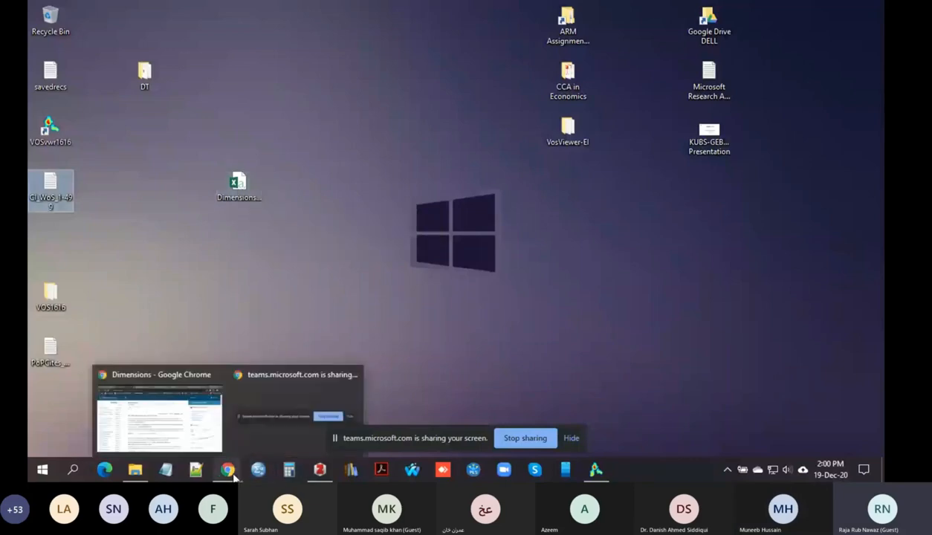
click(248, 436)
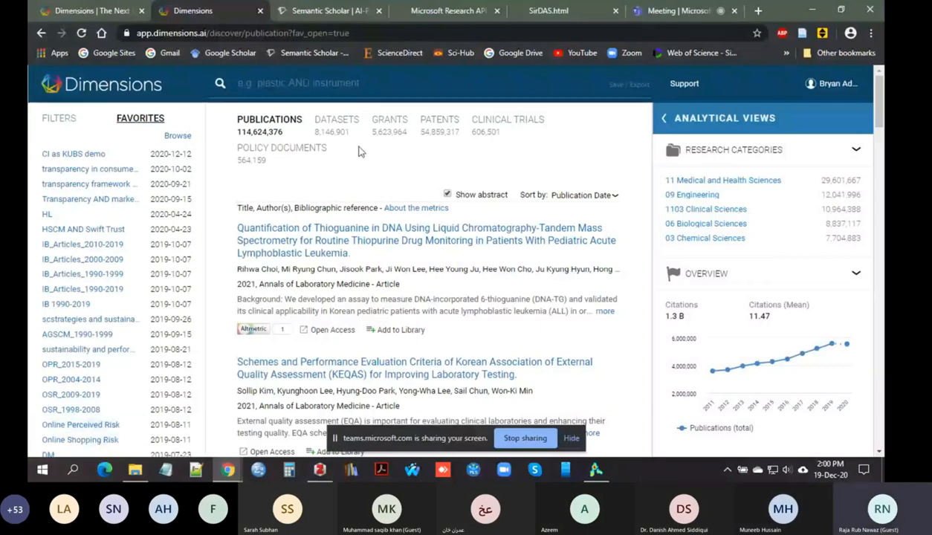
scroll(162, 254, down, 10)
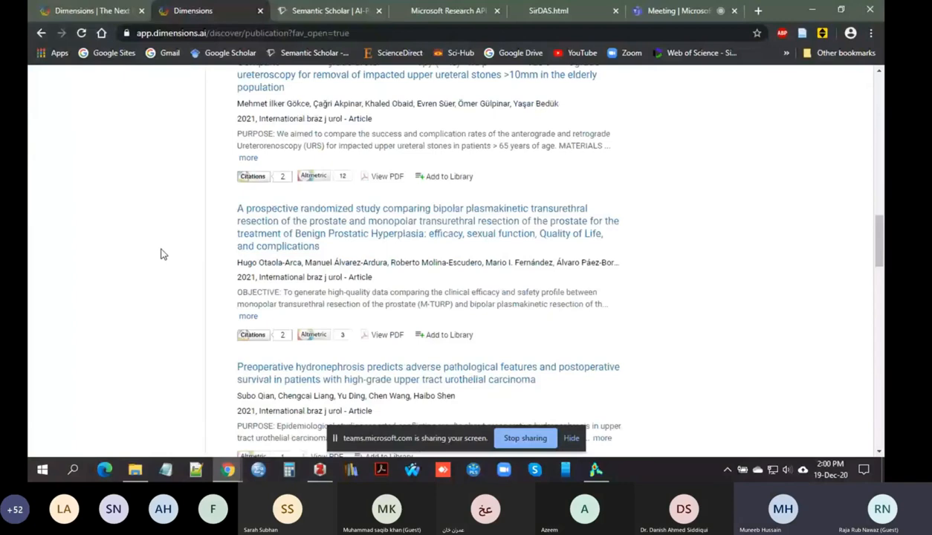
scroll(164, 254, down, 1)
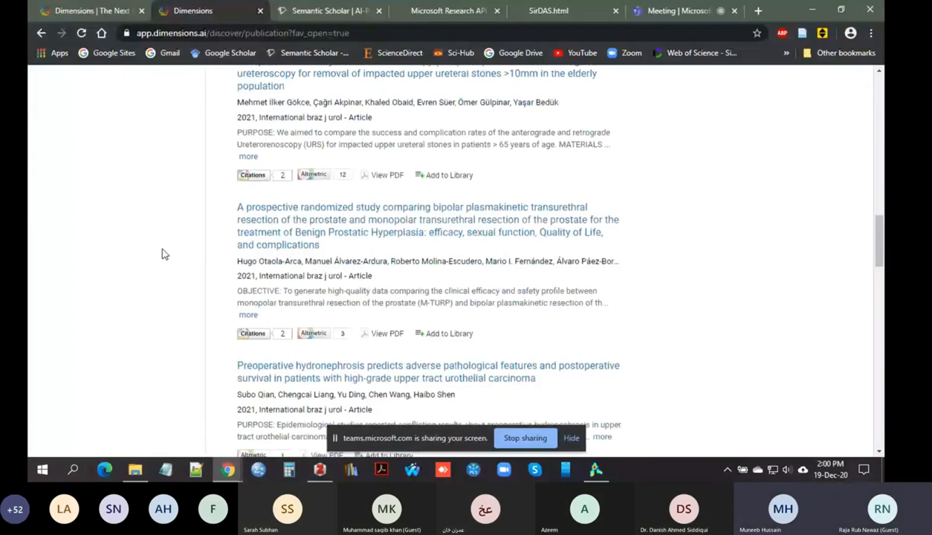
scroll(162, 268, down, 20)
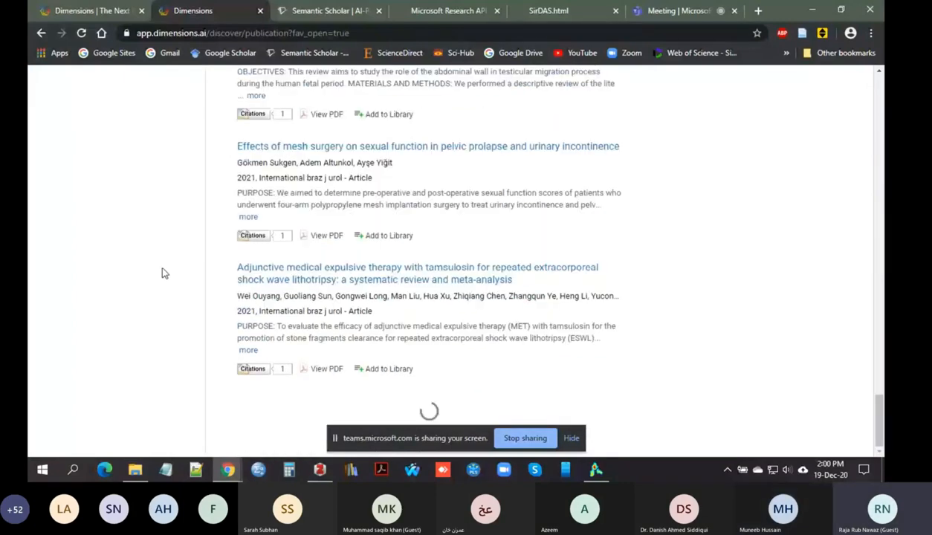
scroll(162, 269, up, 15)
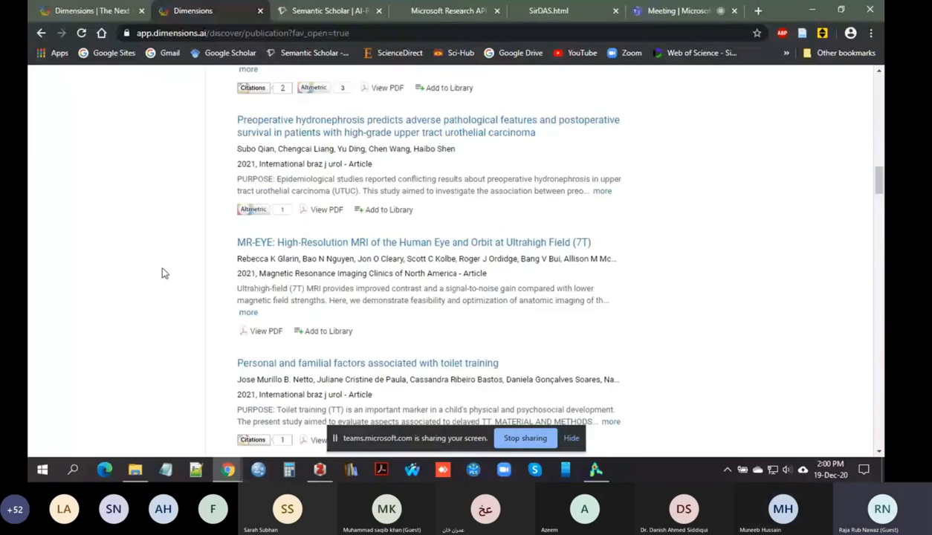
scroll(162, 269, up, 5)
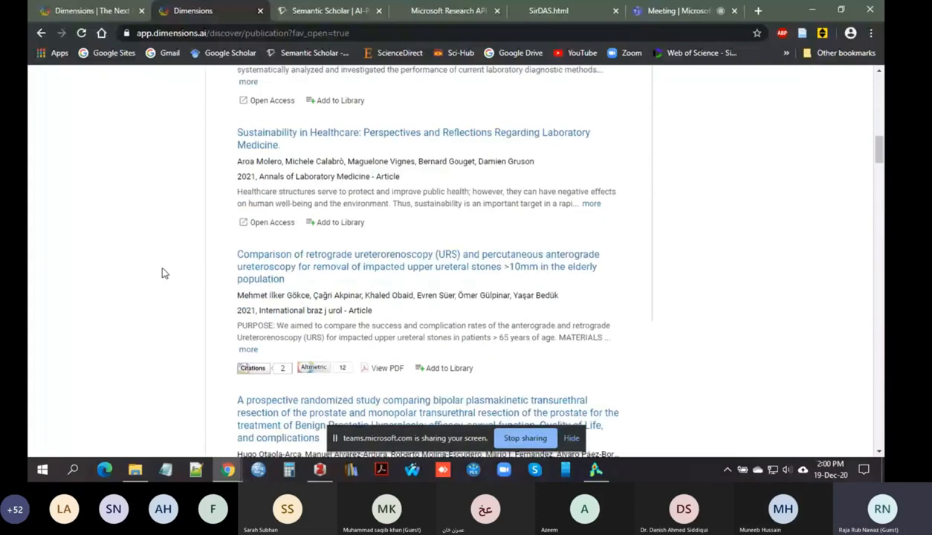
scroll(164, 273, up, 5)
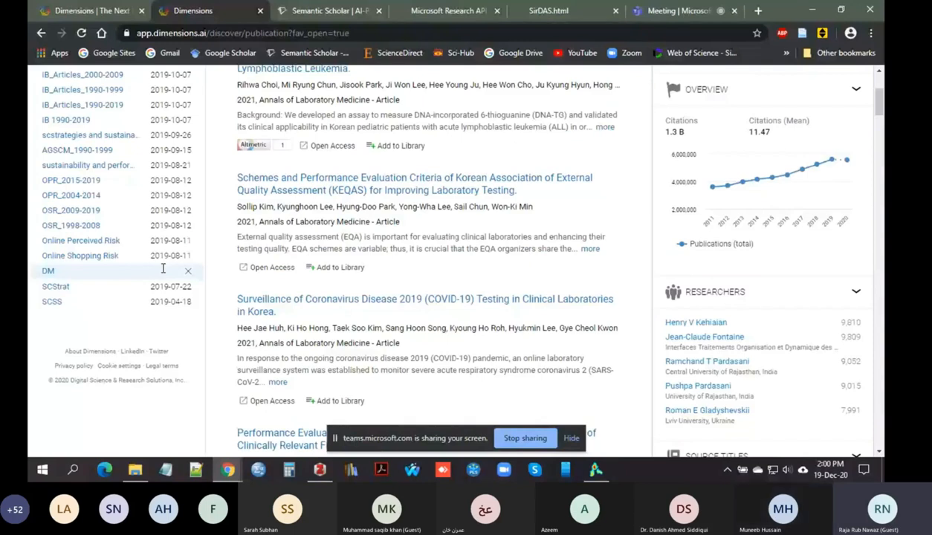
scroll(163, 268, up, 3)
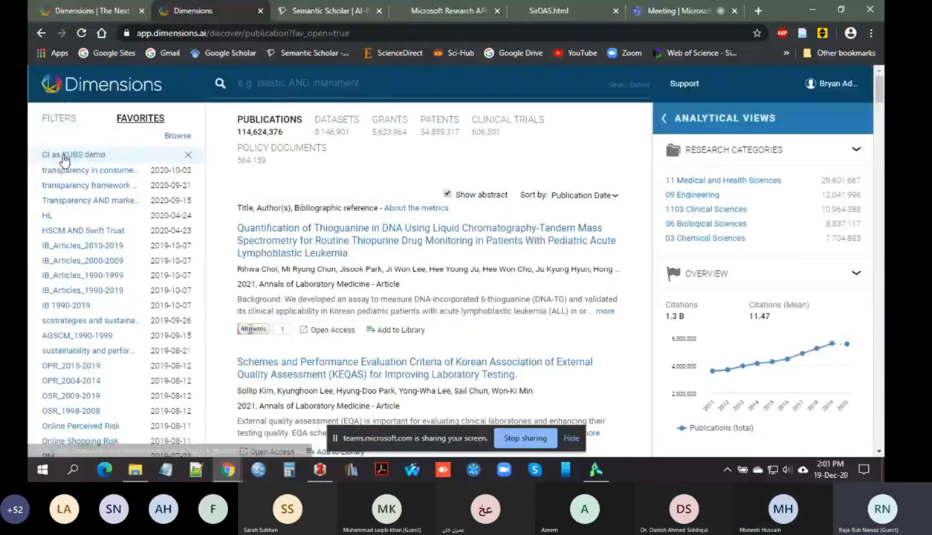
click(64, 156)
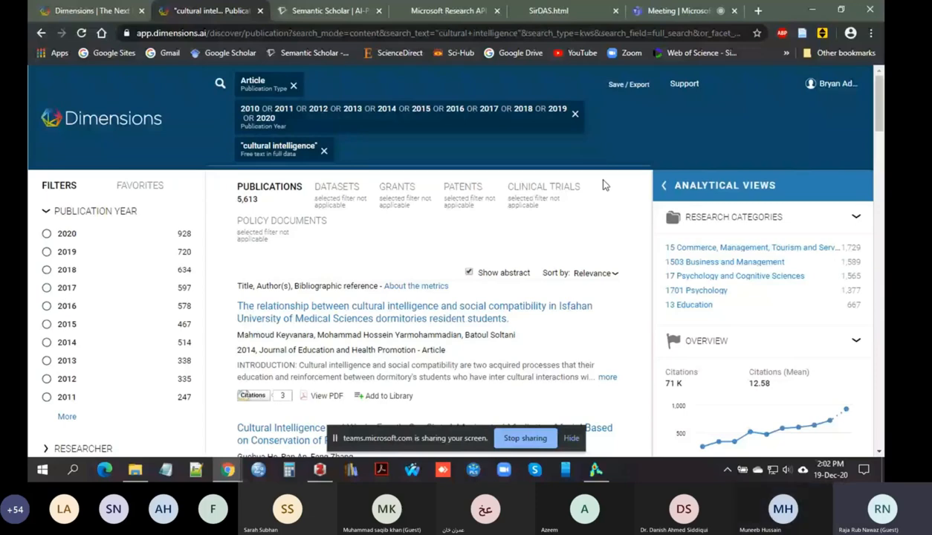
Step: Switch to VOSviewer and start creating a map with bibliographic data chosen as the data type
click(884, 476)
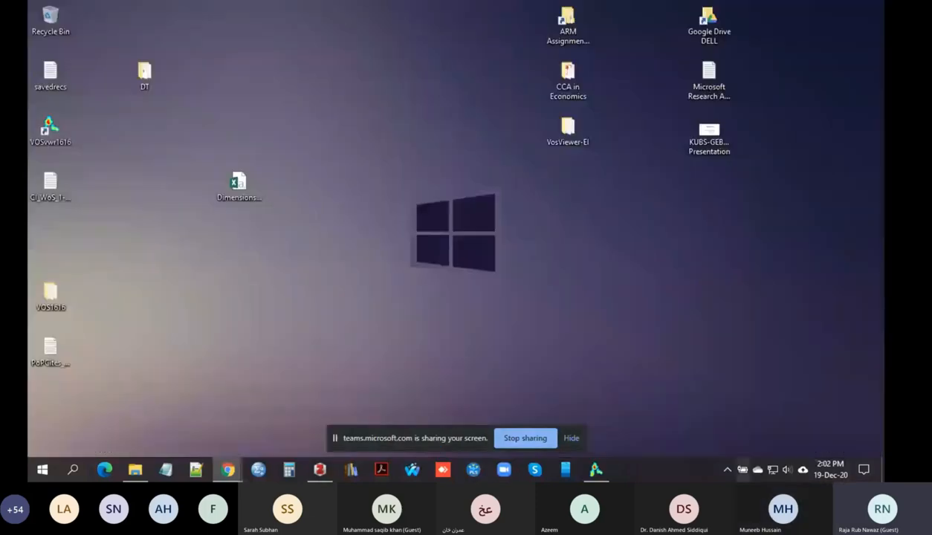
click(596, 470)
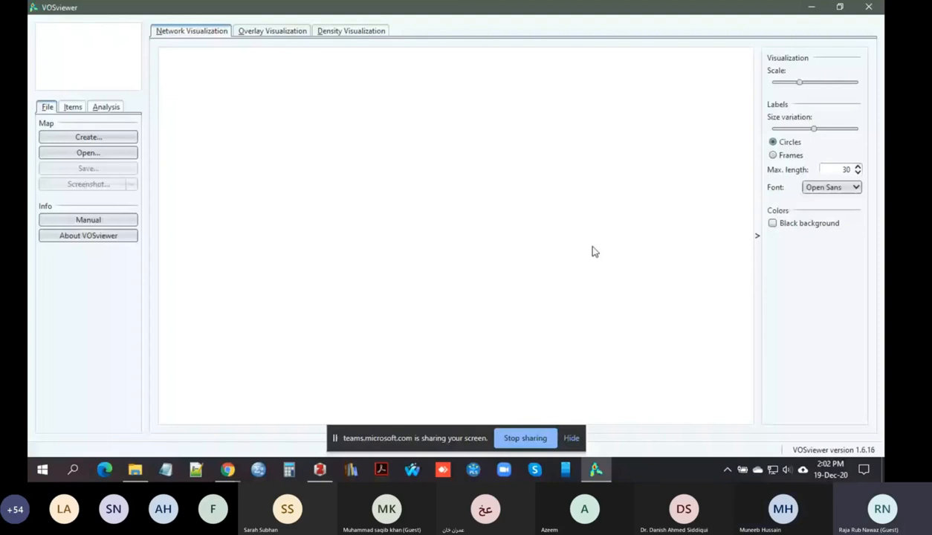
click(811, 9)
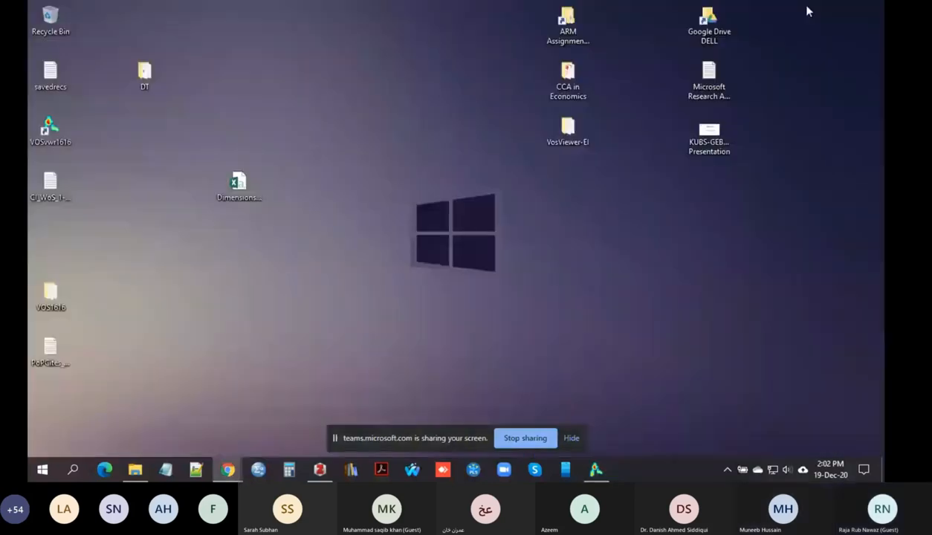
click(596, 470)
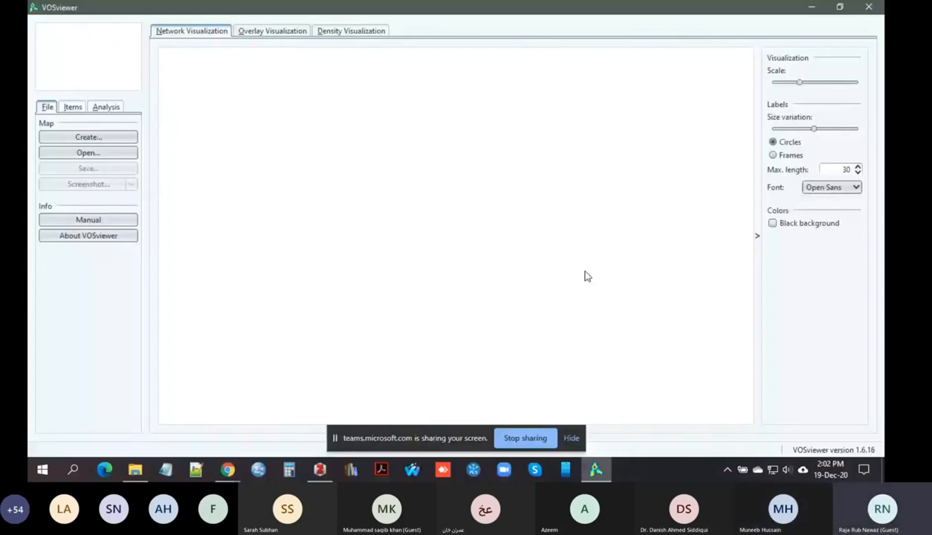
click(88, 139)
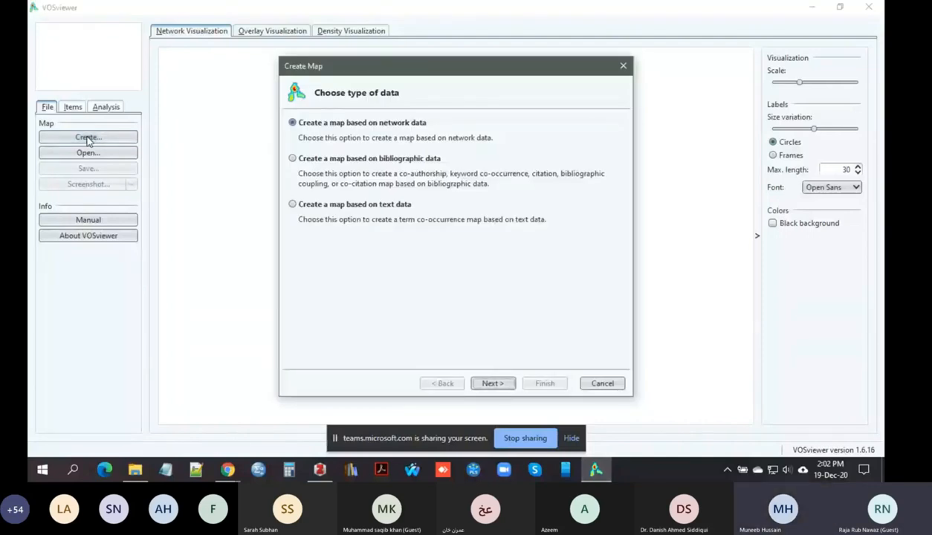
click(363, 162)
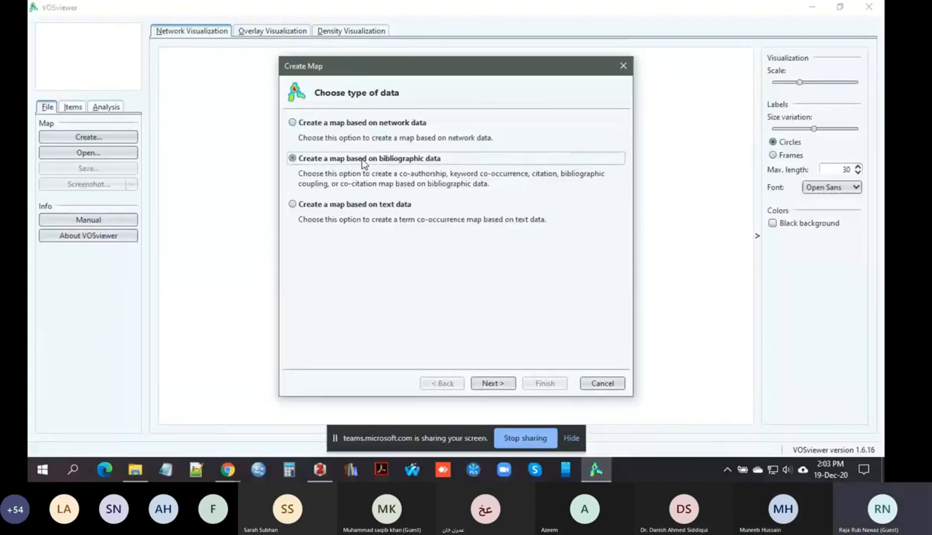
Step: Return to Dimensions in Chrome and examine the "cultural intelligence" search filters and the listed articles
click(227, 476)
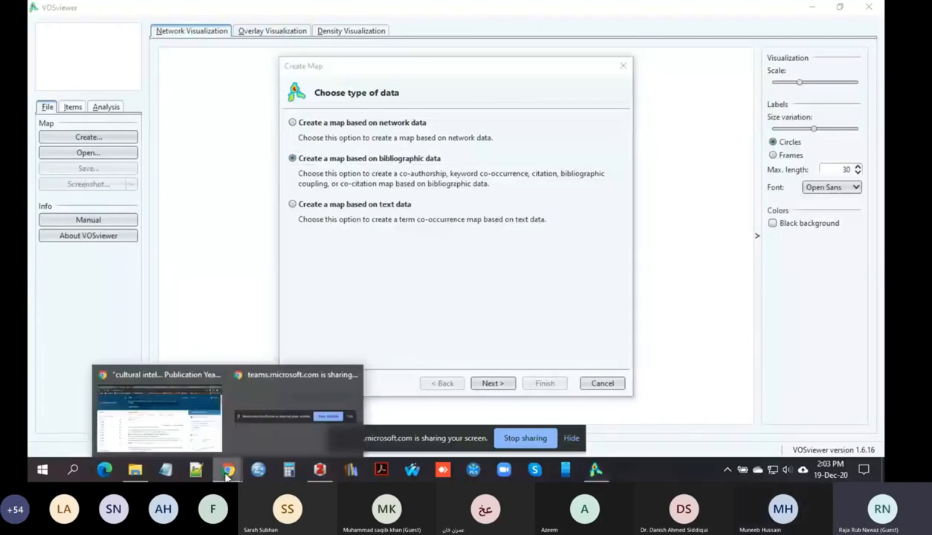
click(227, 476)
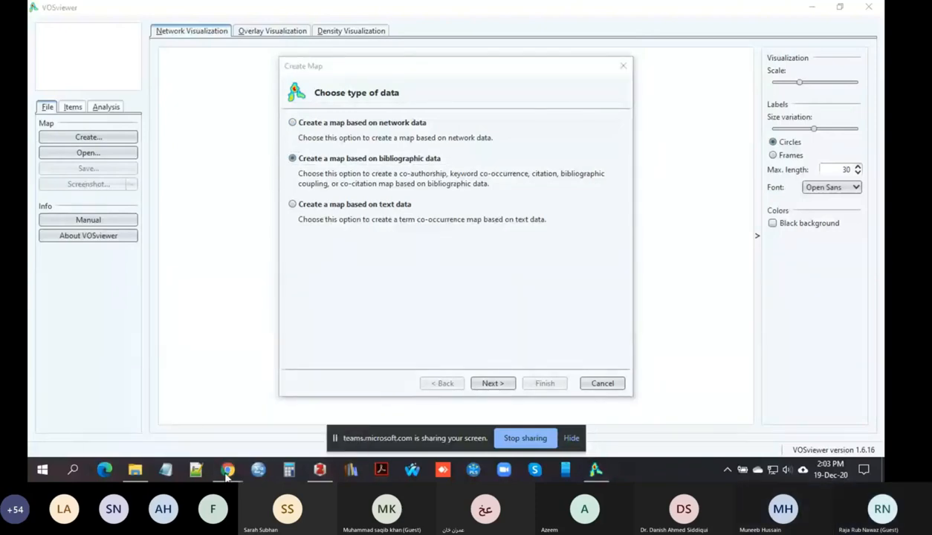
click(226, 476)
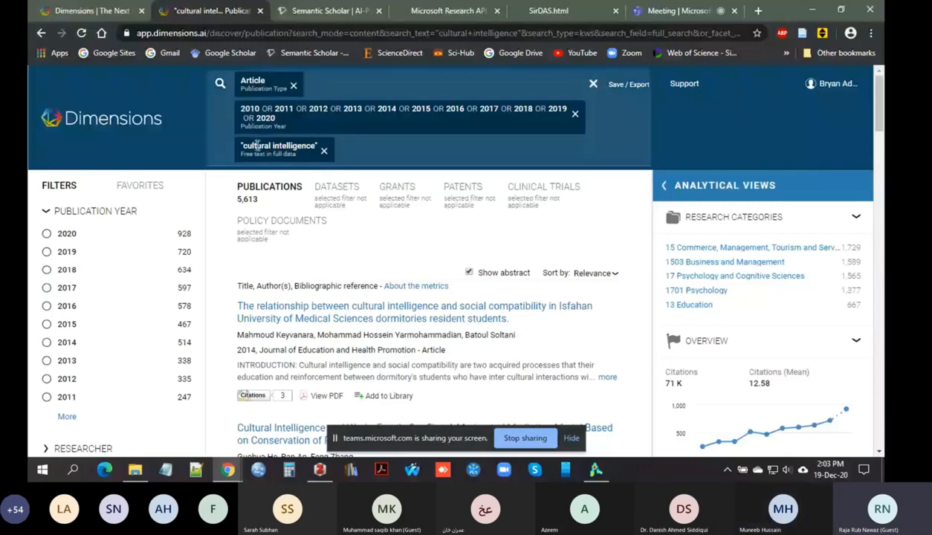
scroll(307, 313, down, 3)
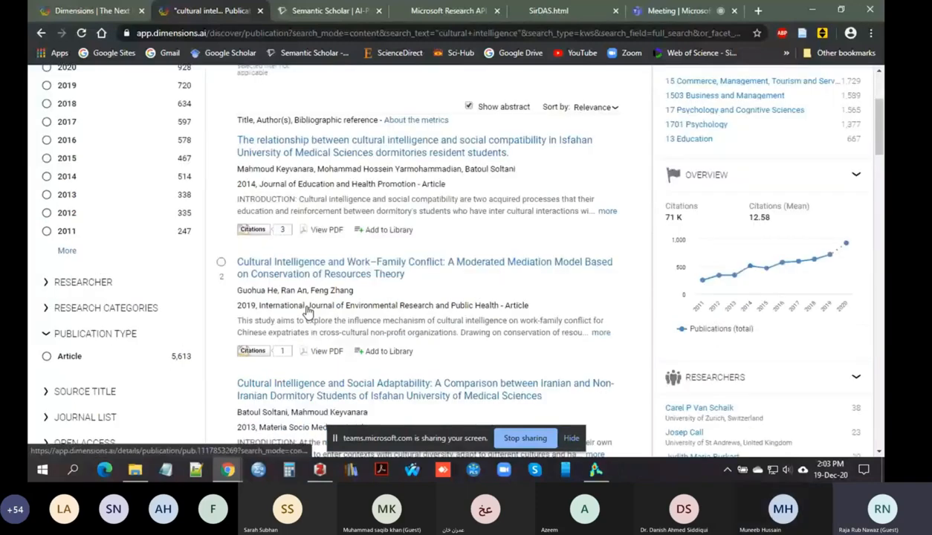
scroll(308, 312, down, 2)
scroll(303, 273, up, 5)
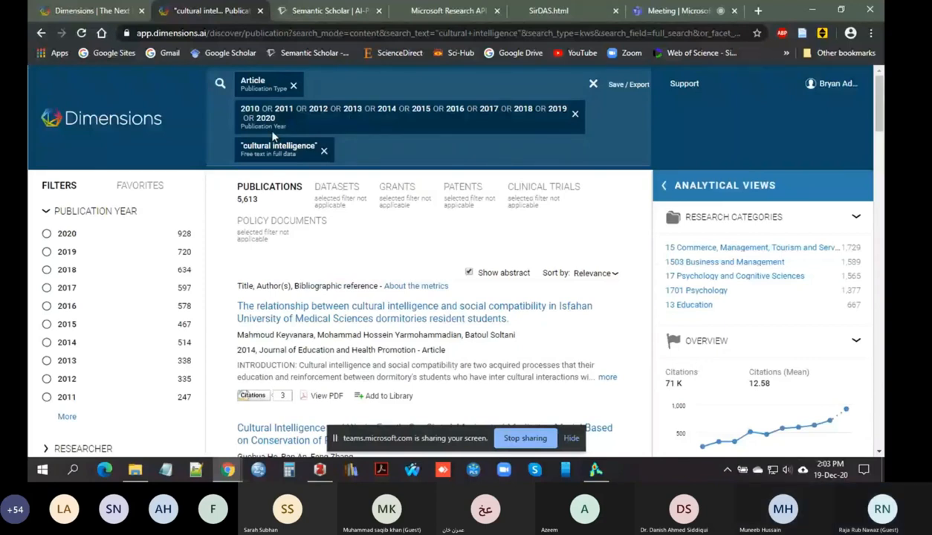
scroll(328, 404, down, 4)
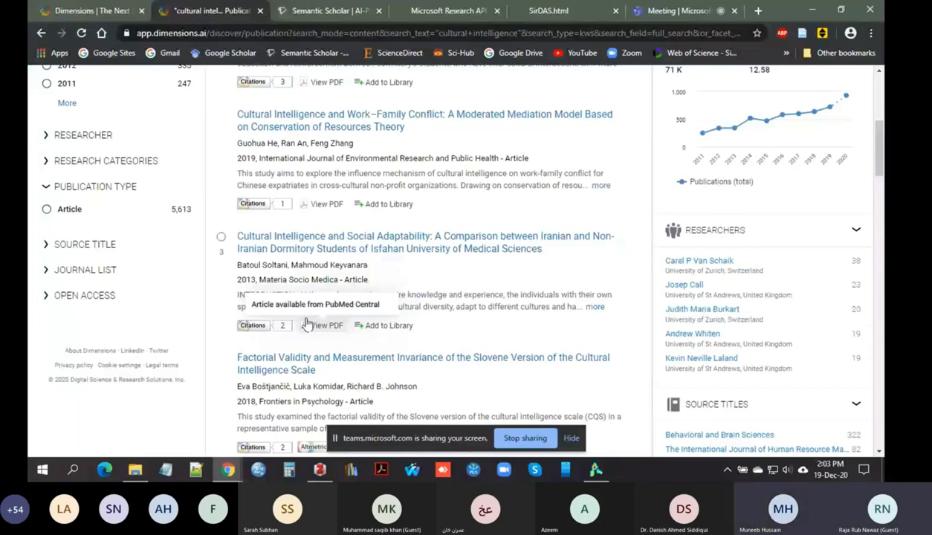
Step: Switch from the Dimensions article list to VOSviewer and set the bibliographic map to read data from bibliographic database files
scroll(327, 339, down, 1)
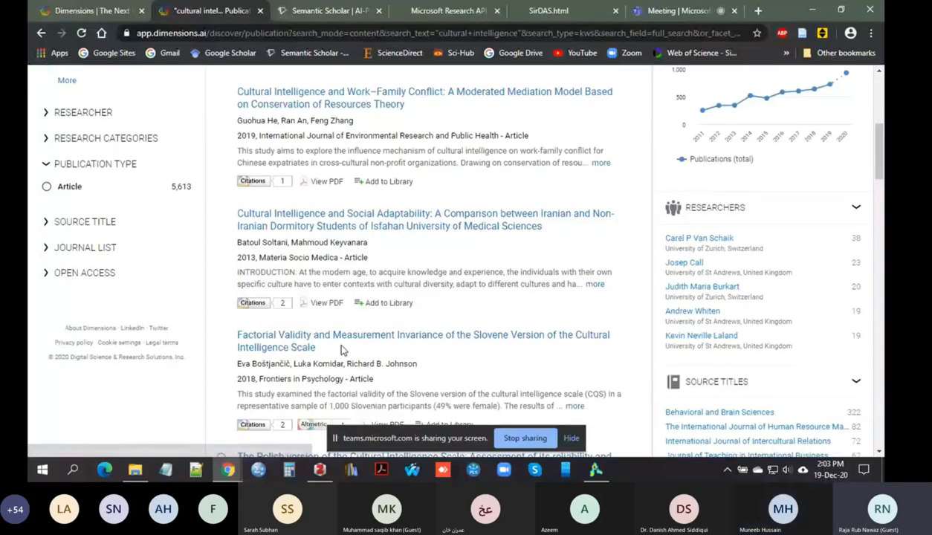
scroll(365, 327, up, 5)
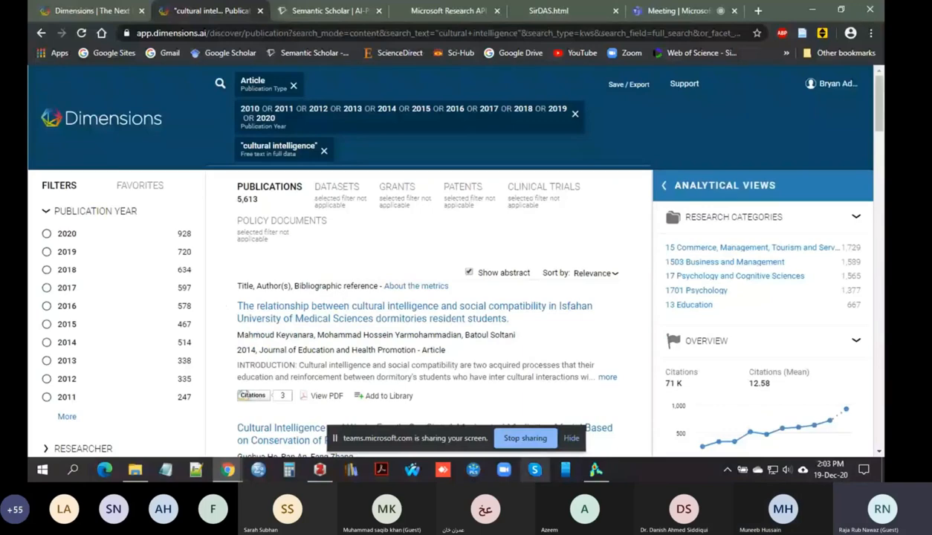
click(595, 470)
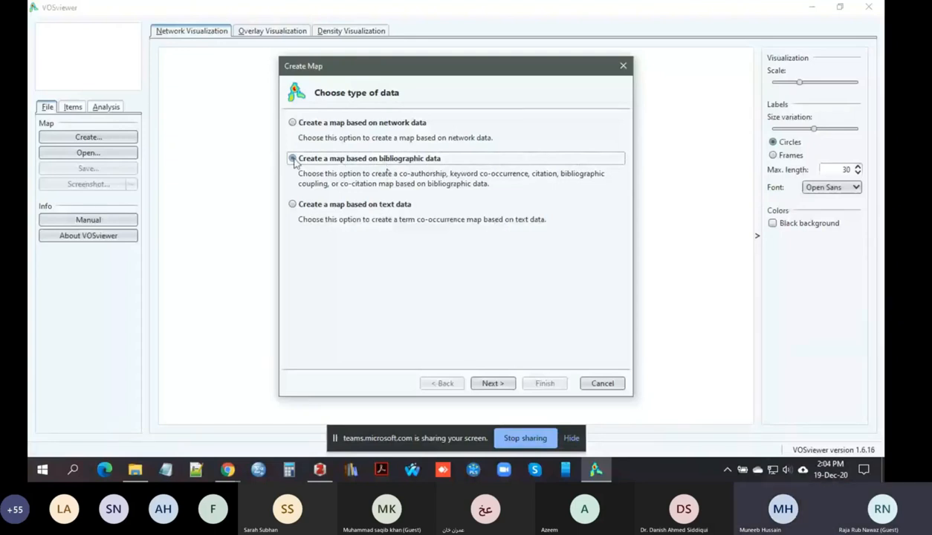
click(491, 385)
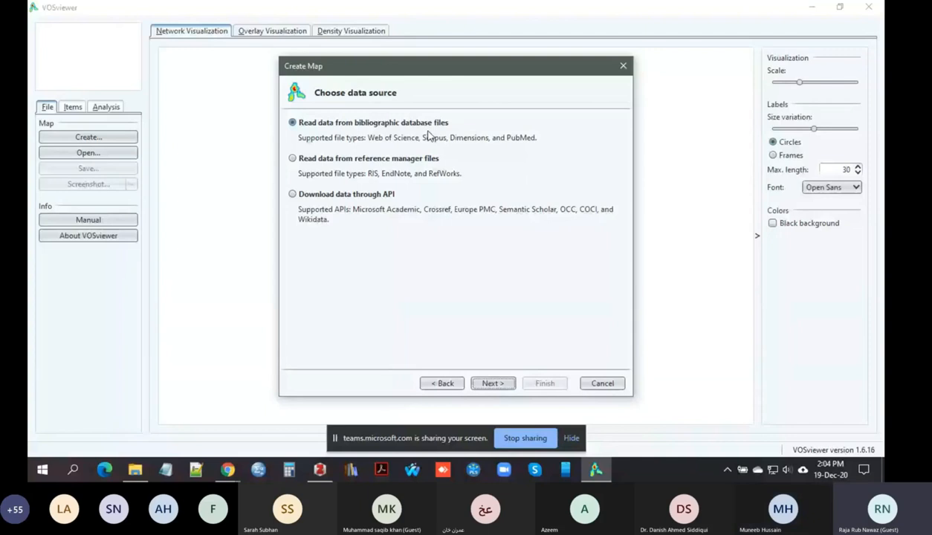
click(495, 384)
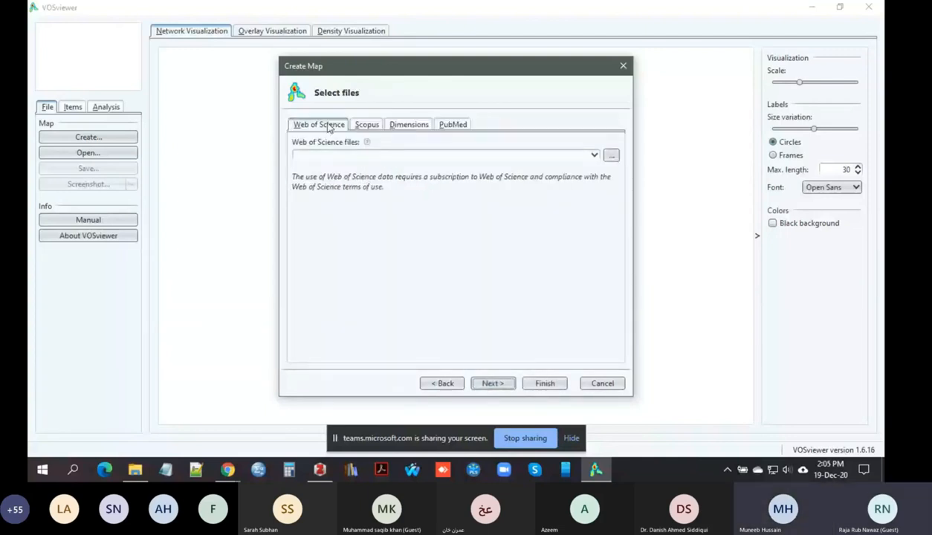
Step: Load the Dimensions file Dimensions-Publication-2020-12-12_11-13-03.csv from the Desktop as the map's data source
click(410, 126)
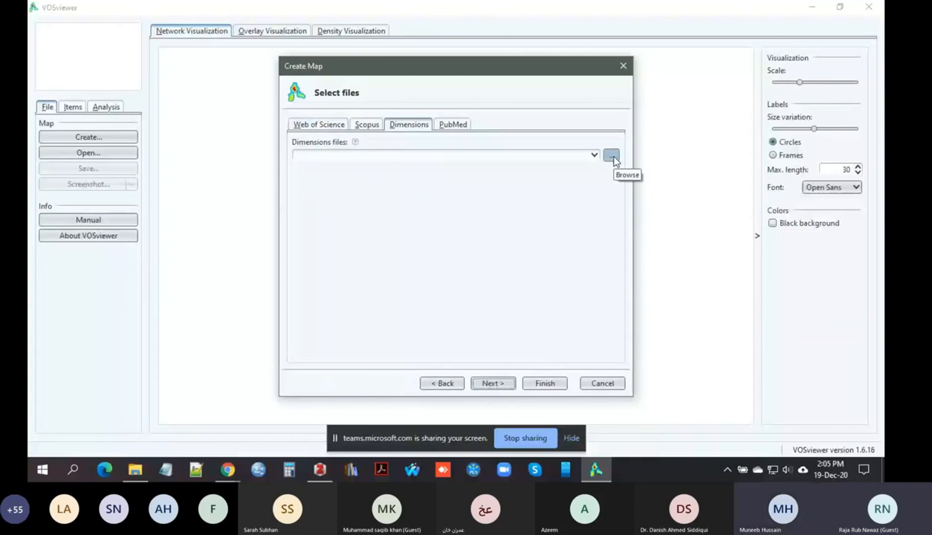
click(612, 157)
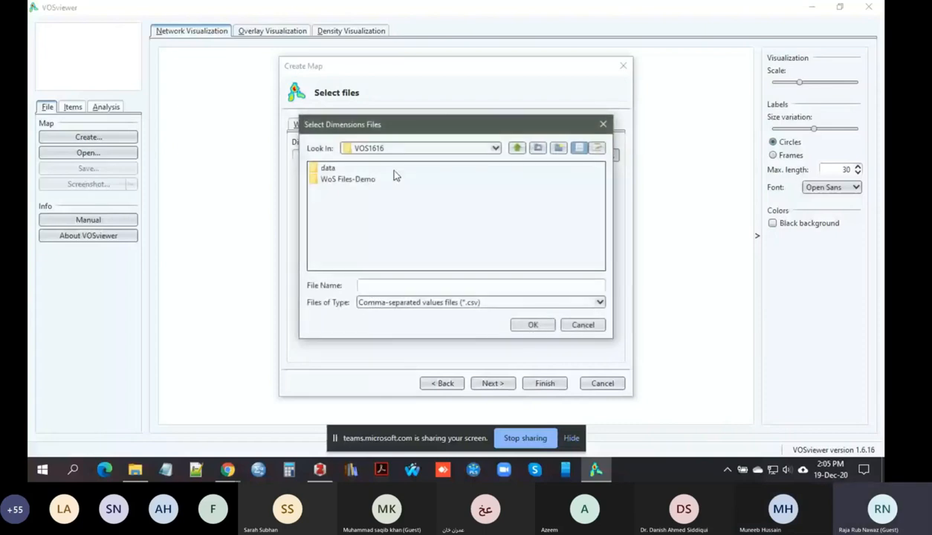
click(517, 148)
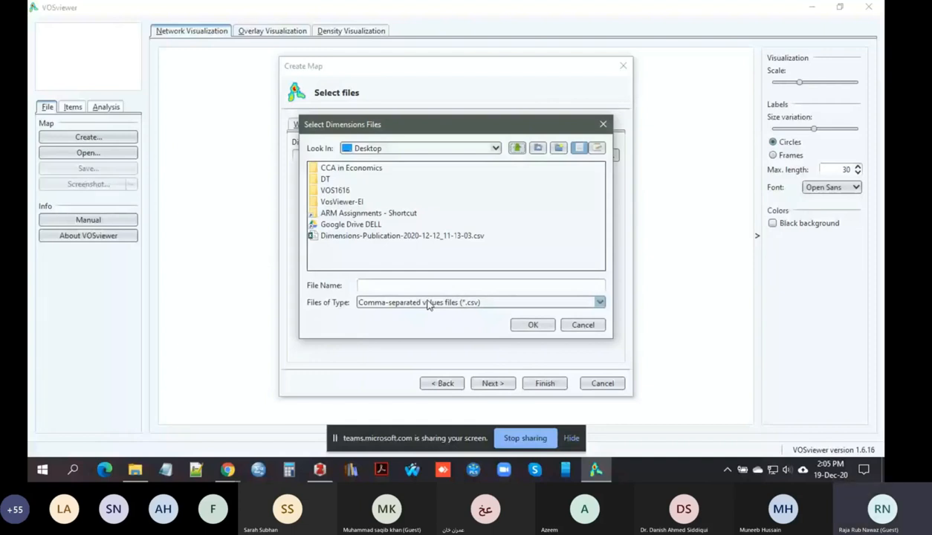
click(601, 304)
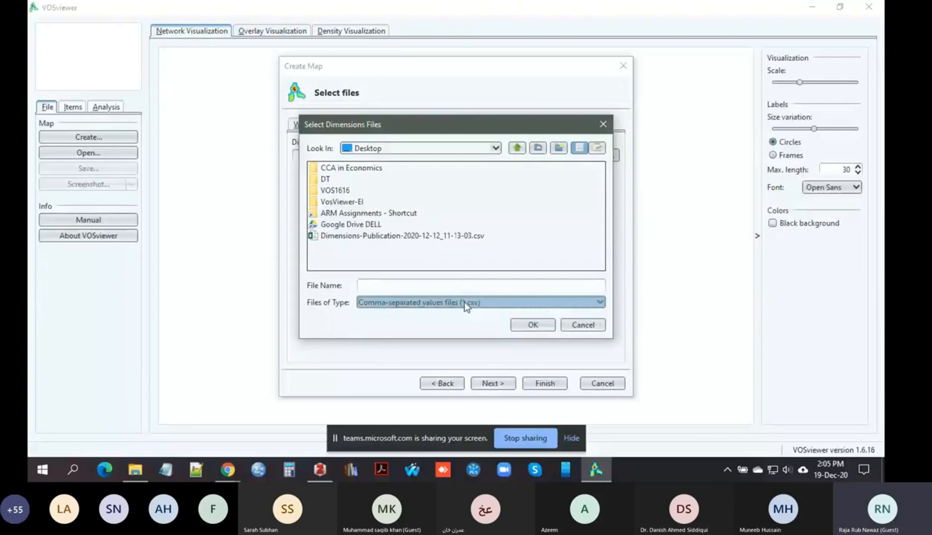
click(374, 237)
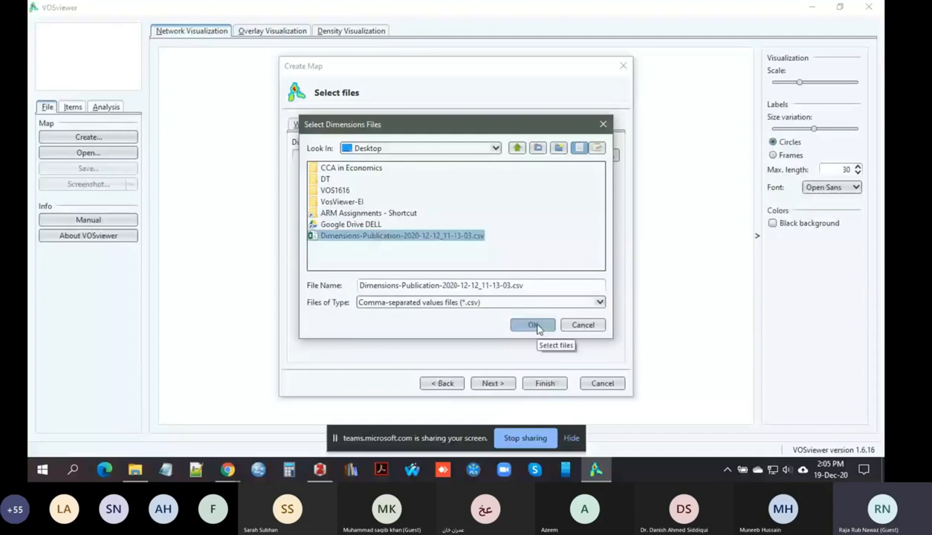
click(537, 327)
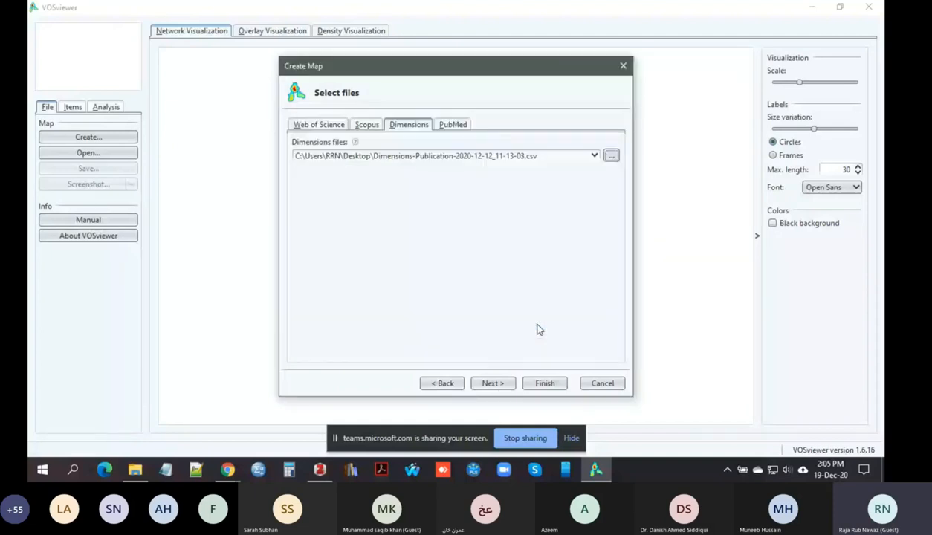
click(494, 384)
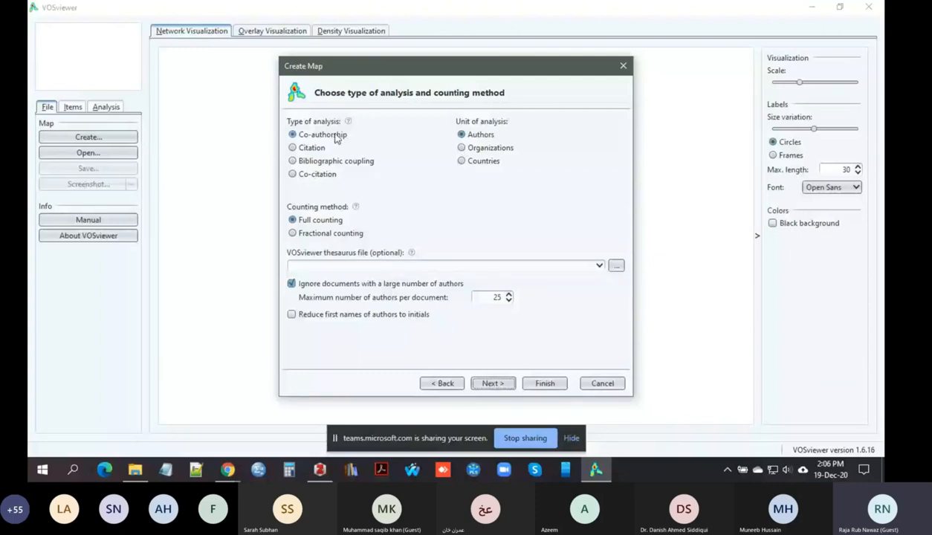
Step: Choose Citation as the type of analysis with Documents as the unit of analysis
mouse_move(349, 123)
click(318, 152)
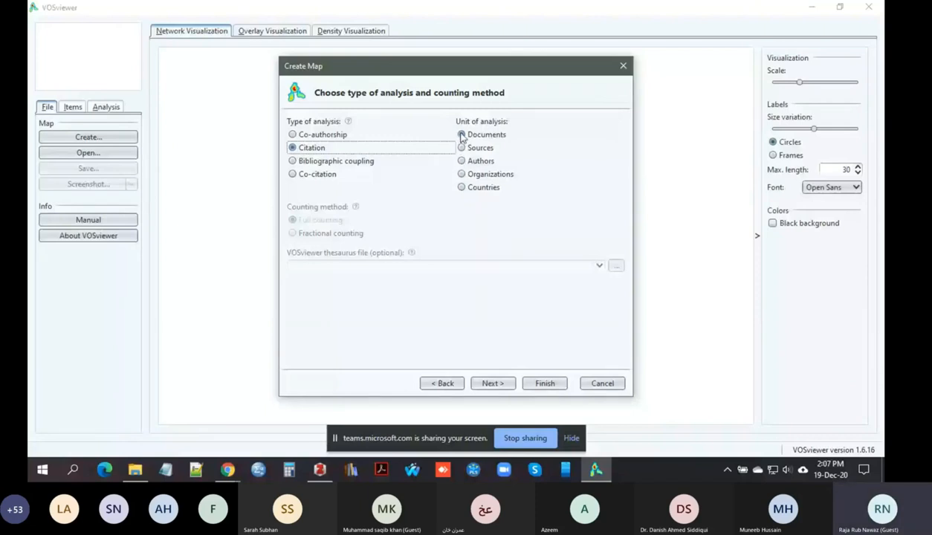
click(493, 383)
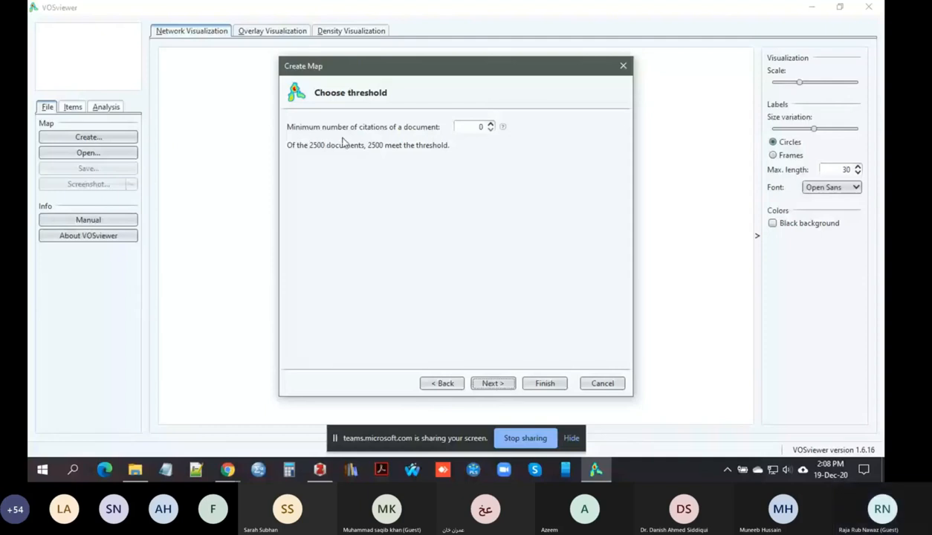
Step: Adjust the minimum number of citations of a document step by step and accept the threshold
click(490, 126)
click(490, 124)
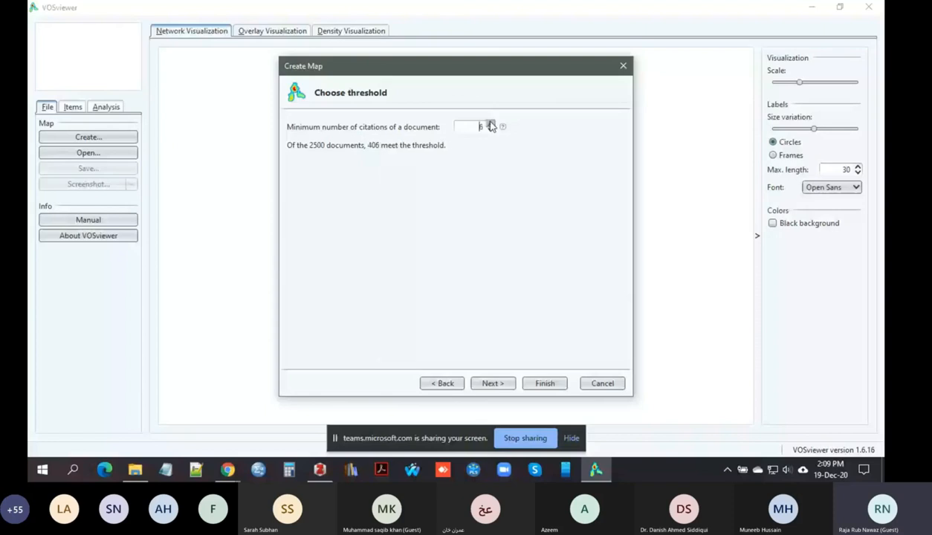
click(490, 124)
double_click(485, 126)
click(490, 127)
click(490, 127)
click(491, 130)
click(492, 131)
click(493, 131)
click(490, 130)
click(491, 131)
click(491, 131)
click(491, 130)
click(491, 130)
click(493, 383)
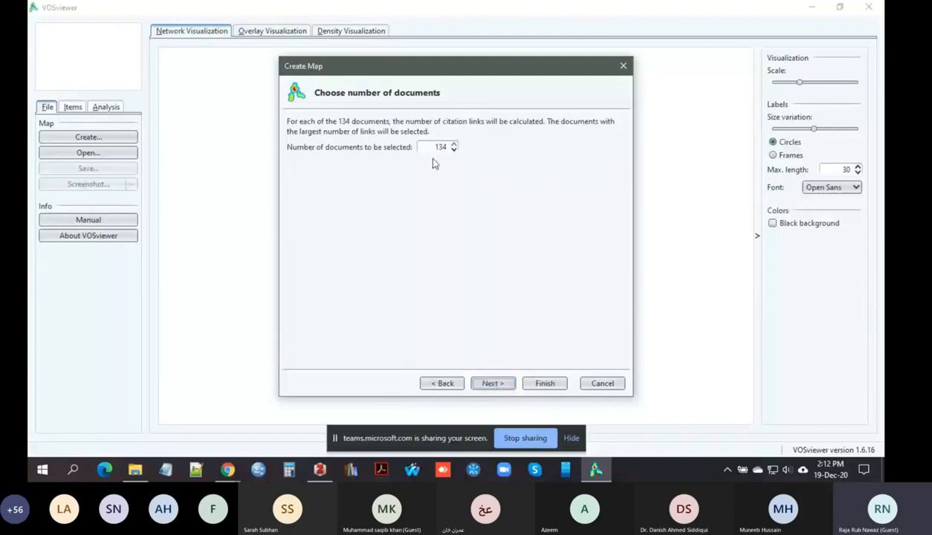
Step: Keep all 134 documents selected and generate the map with all items instead of only the largest connected set
click(492, 384)
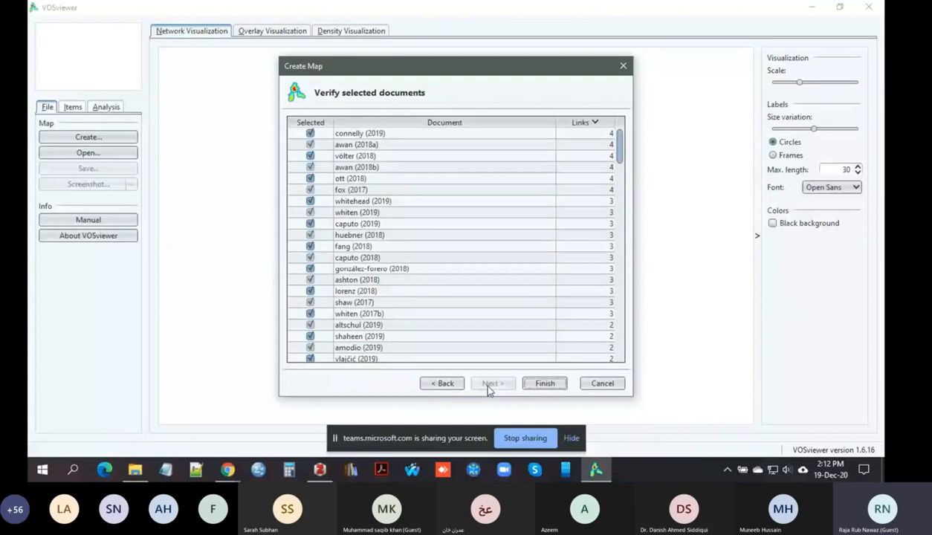
click(543, 385)
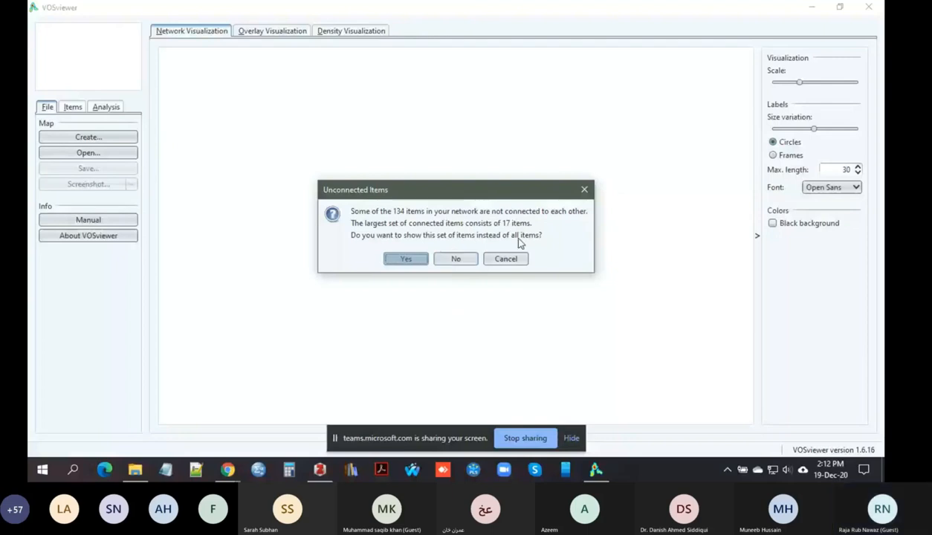
click(452, 259)
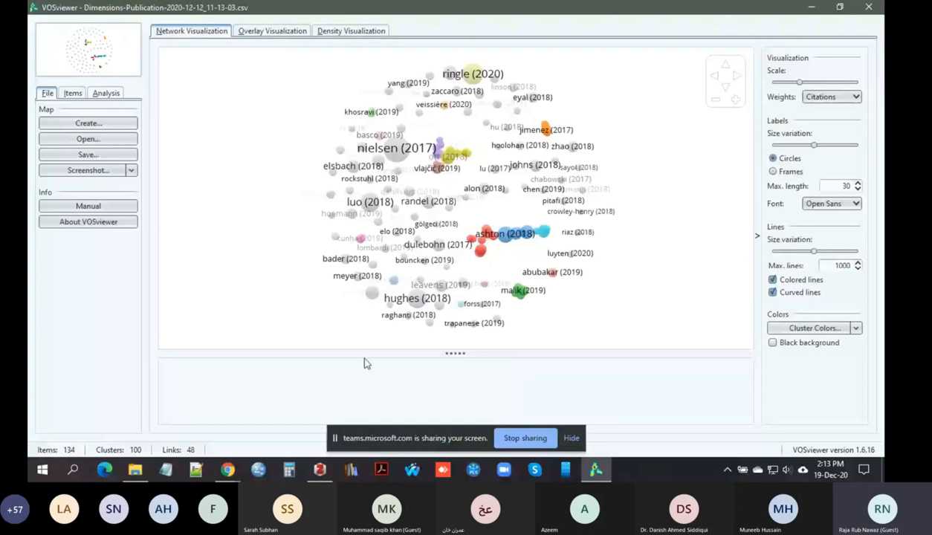
Step: Examine the publication details of individual documents in the network map and in the item list grouped by cluster
mouse_move(439, 248)
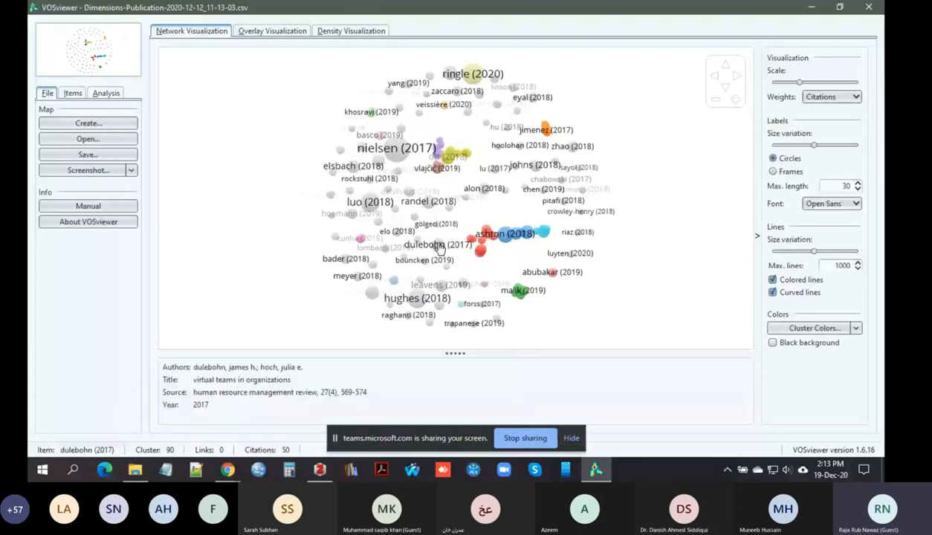
mouse_move(494, 244)
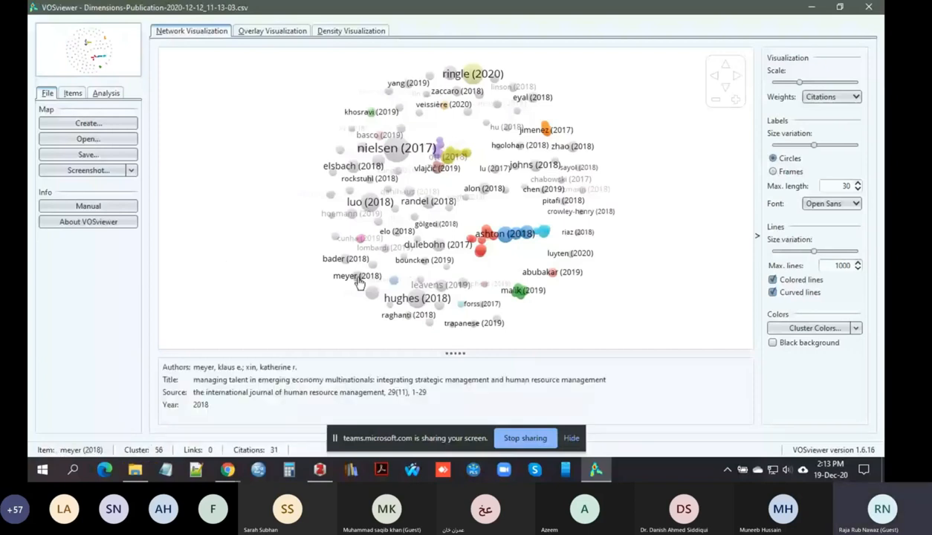
mouse_move(344, 264)
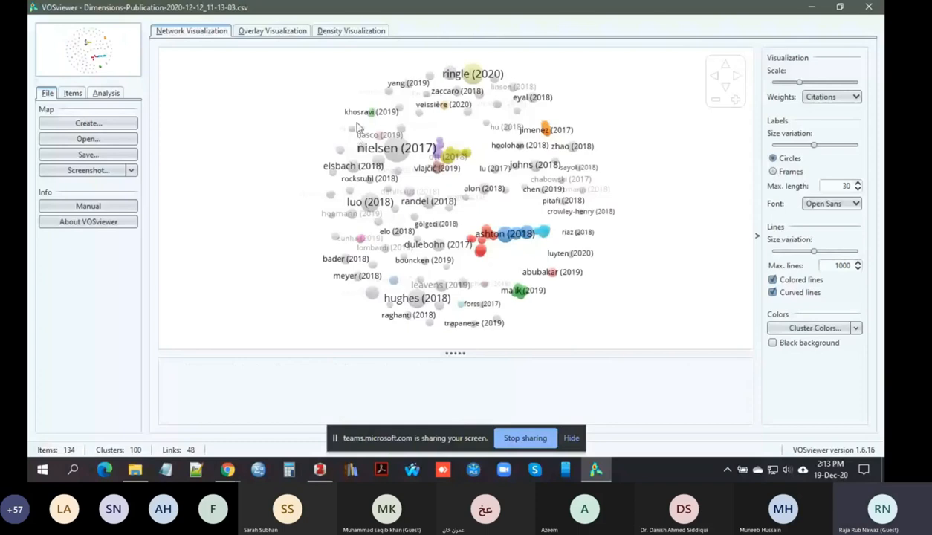
mouse_move(354, 130)
click(73, 93)
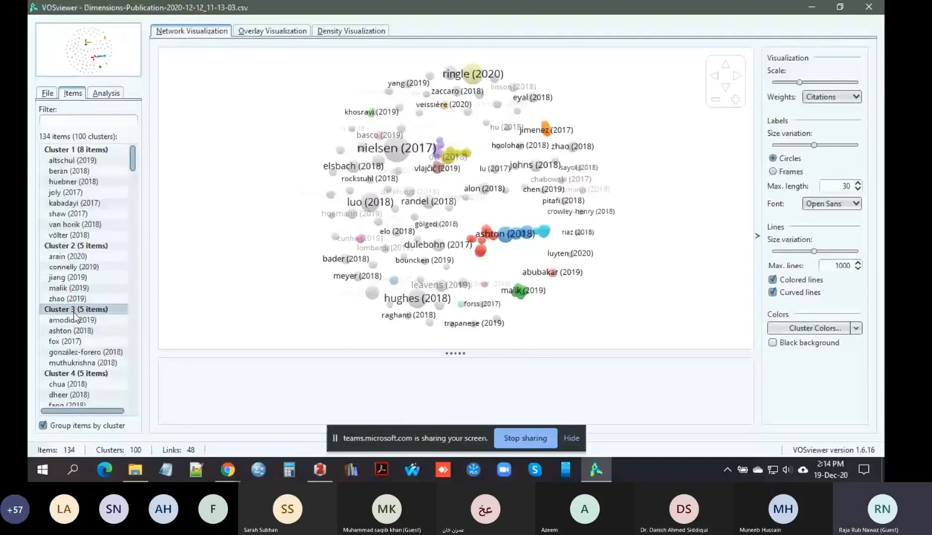
scroll(75, 316, down, 10)
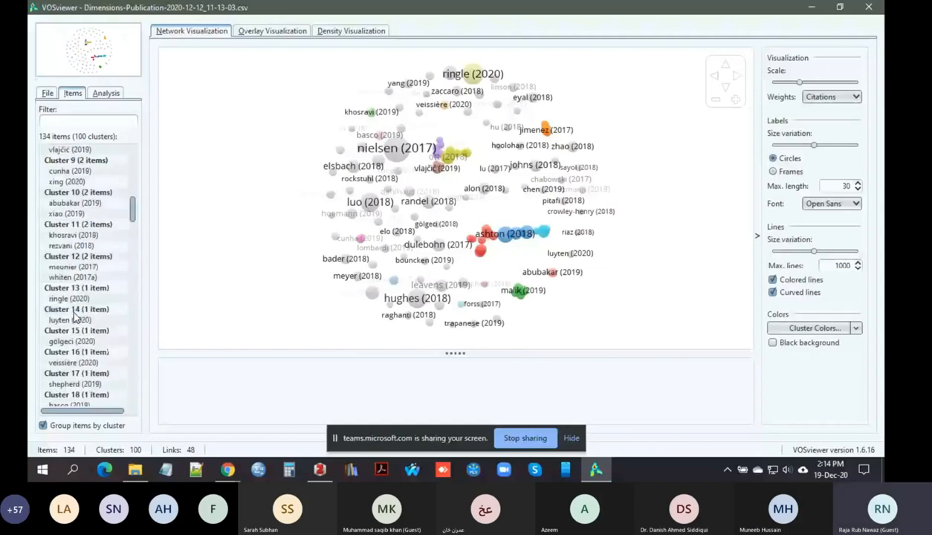
scroll(75, 316, down, 3)
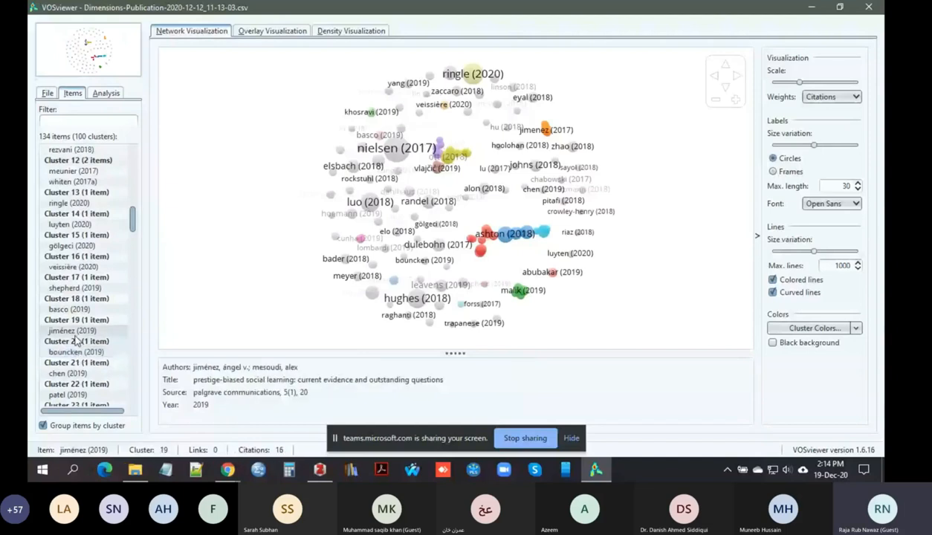
click(74, 331)
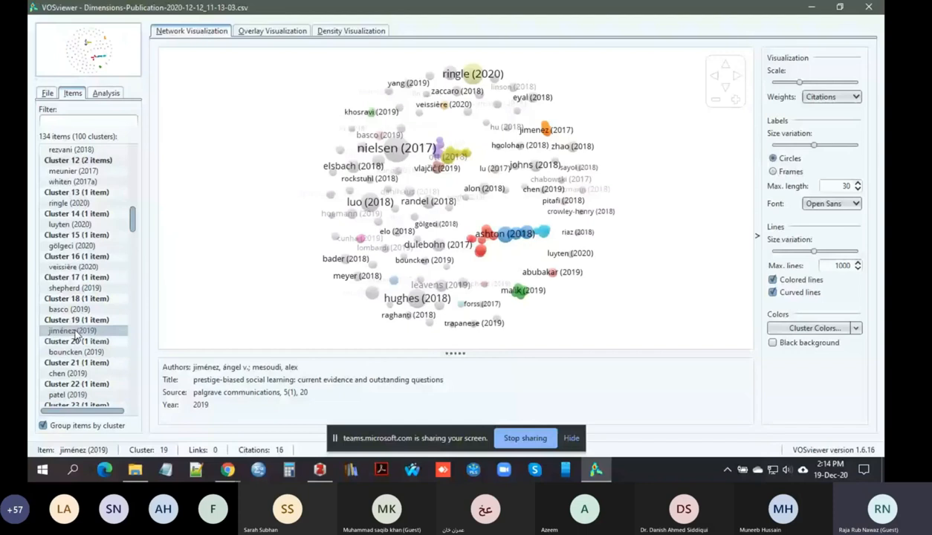
click(70, 290)
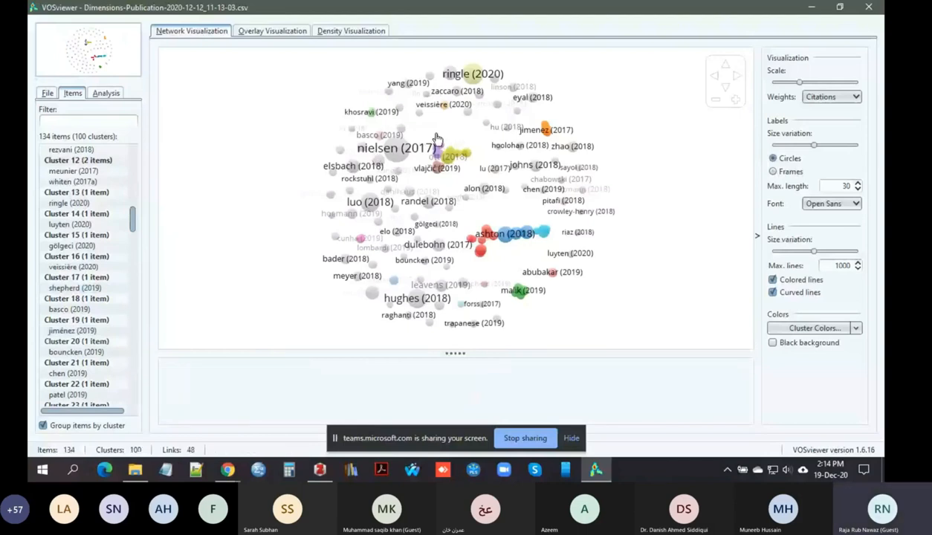
Step: Examine the main documents of Cluster 3 and Cluster 4 and their citation links in the network map
scroll(453, 197, up, 3)
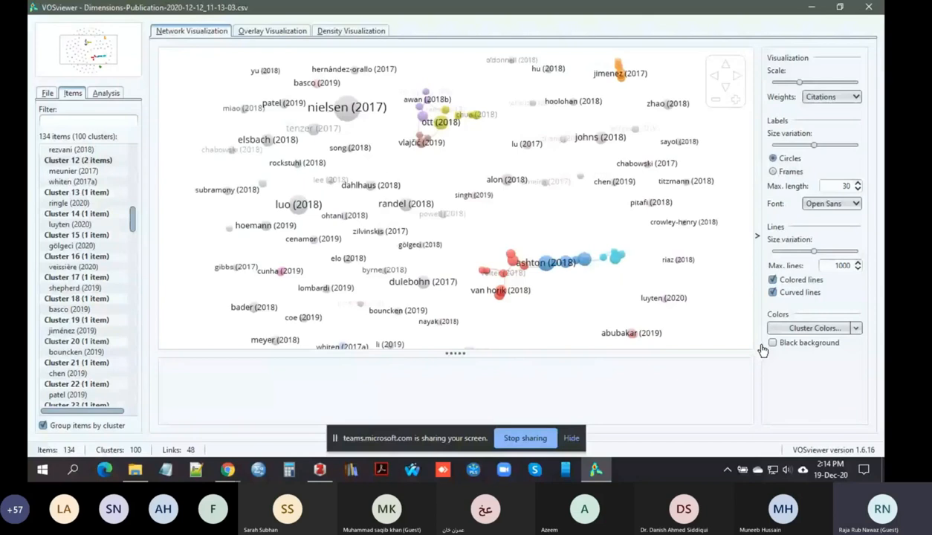
mouse_move(547, 270)
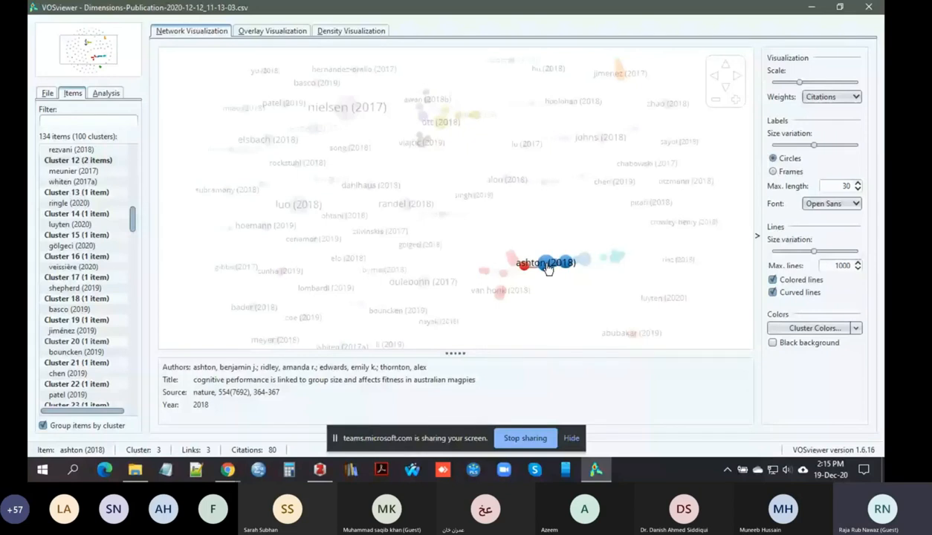
scroll(548, 269, up, 2)
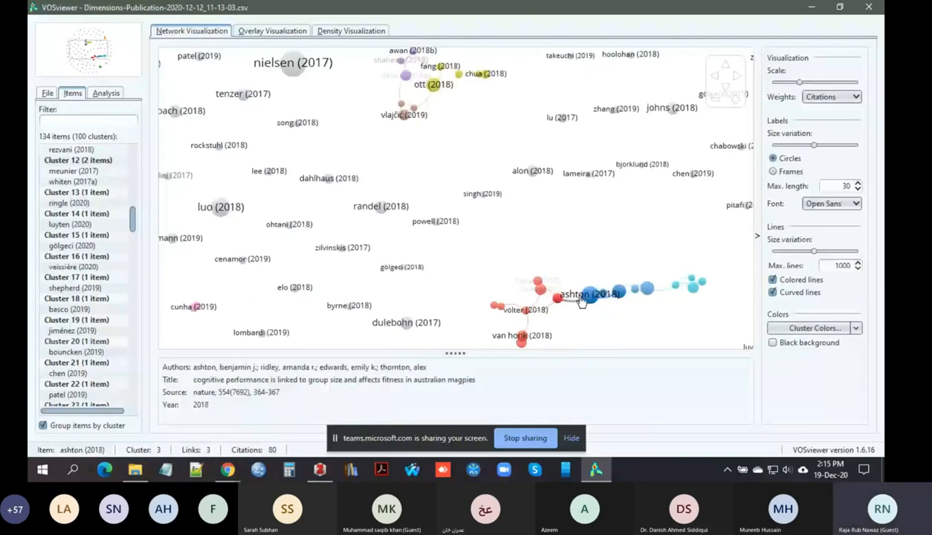
scroll(538, 297, down, 3)
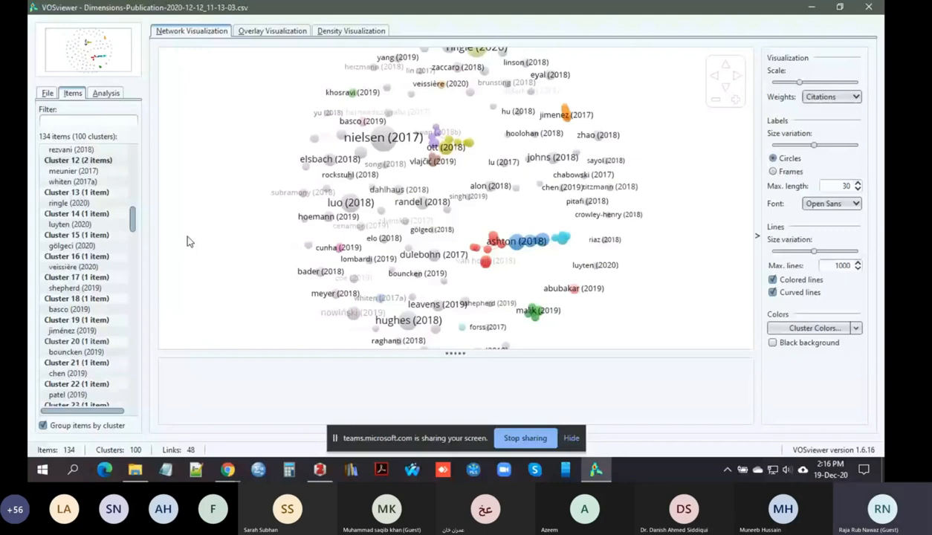
mouse_move(448, 153)
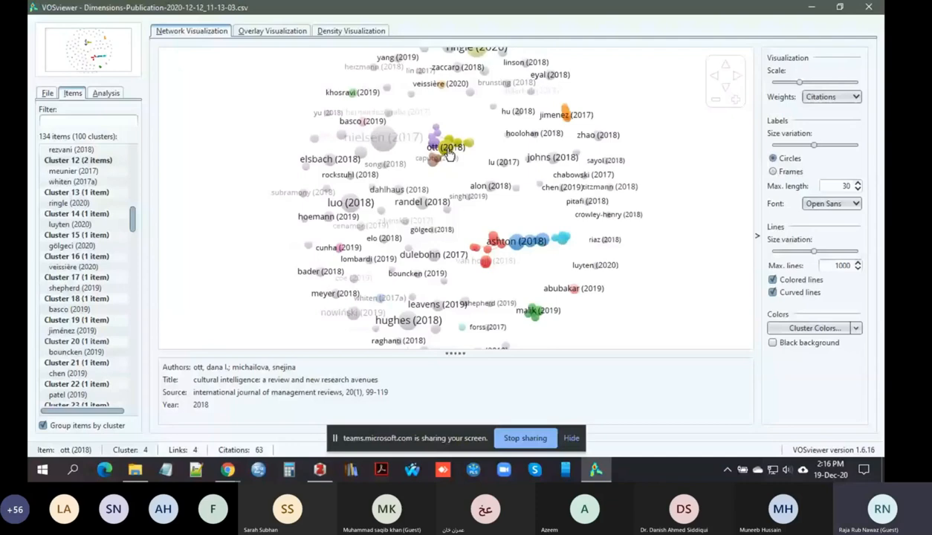
scroll(448, 153, up, 2)
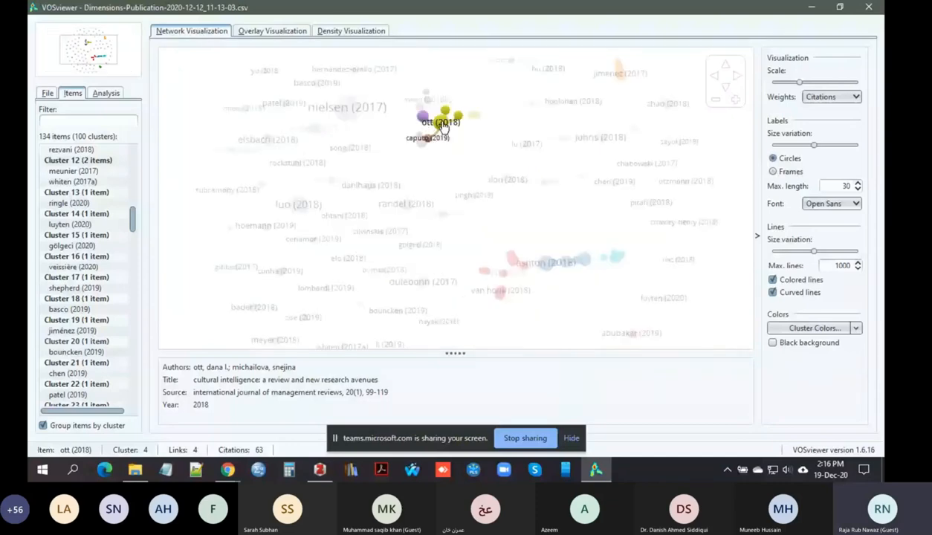
scroll(444, 126, down, 1)
Step: Start a new map from the Dimensions bibliographic data, with Citation as the type of analysis and Documents as the unit
click(47, 93)
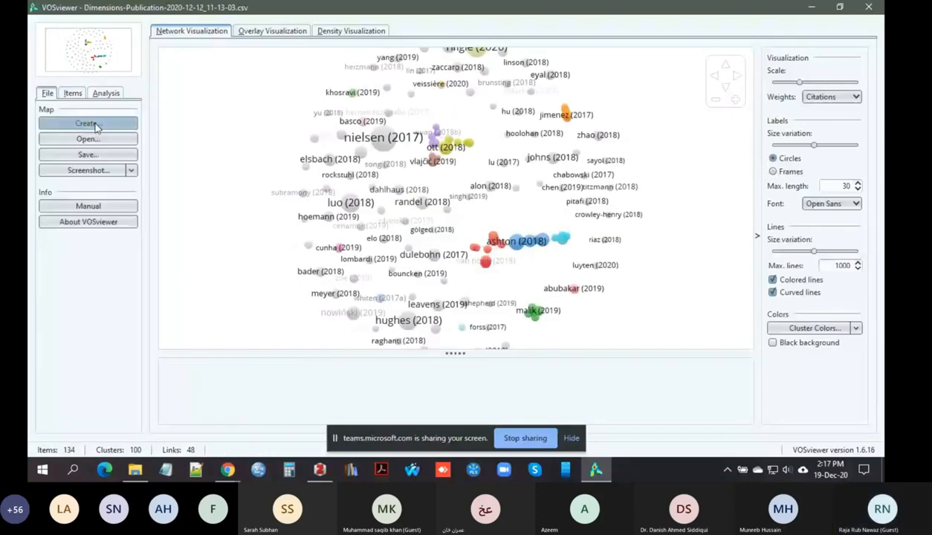
click(95, 125)
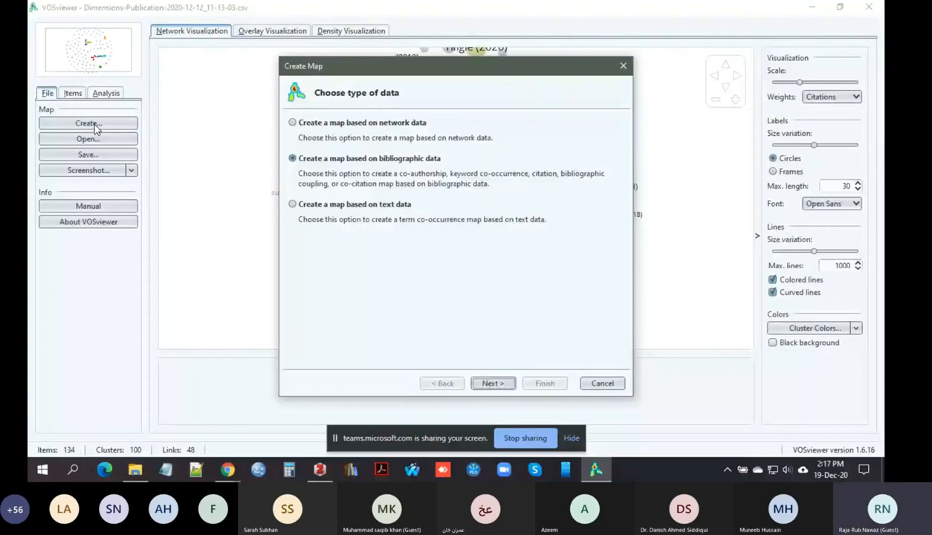
click(492, 384)
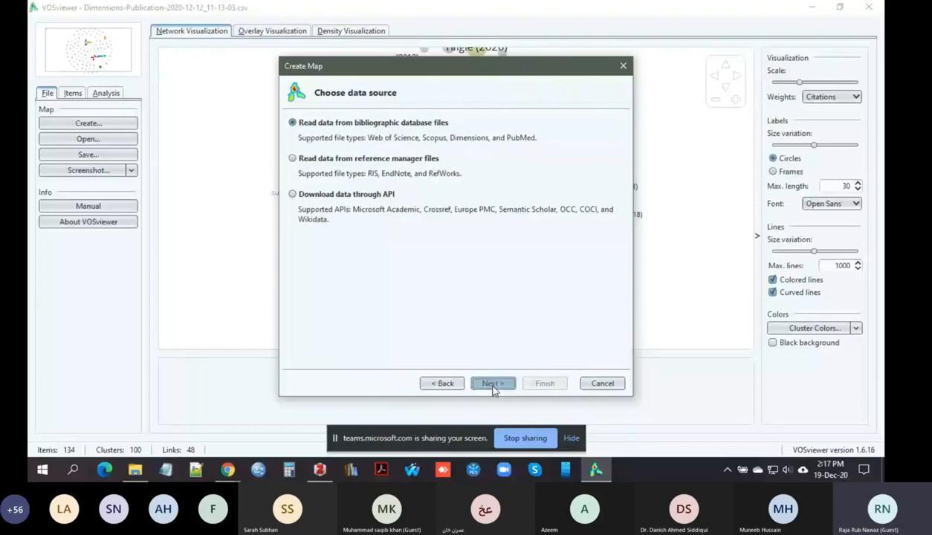
click(493, 384)
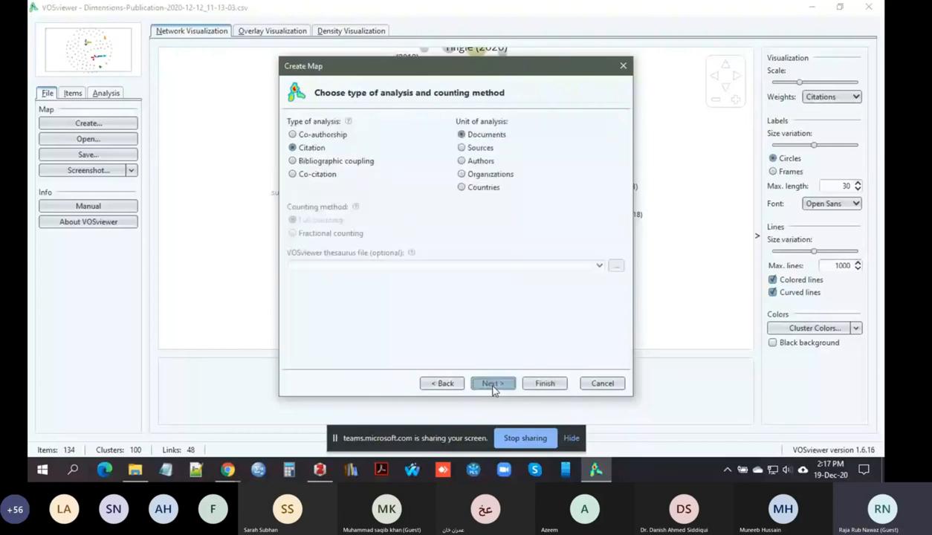
click(494, 384)
Step: Raise the minimum number of citations of a document step by step beyond 13
click(491, 126)
click(490, 126)
click(491, 126)
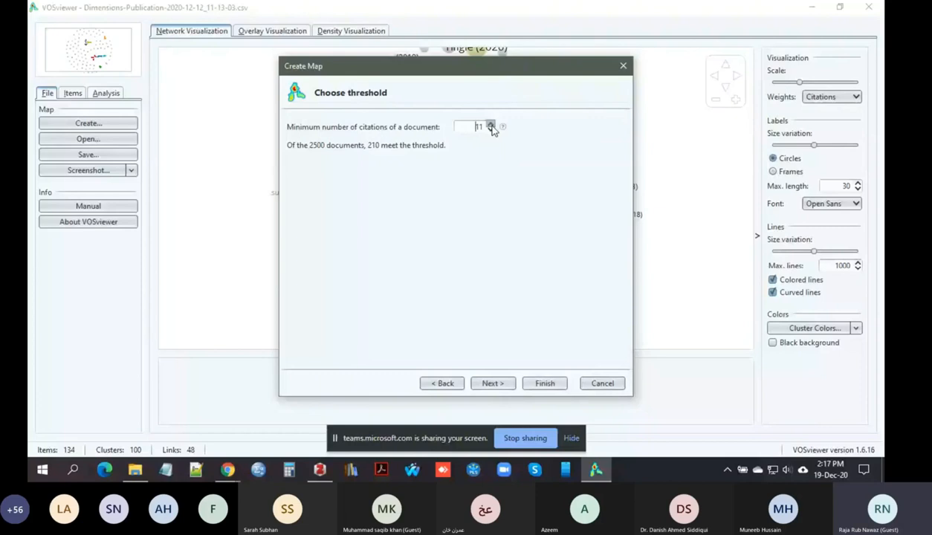
click(491, 126)
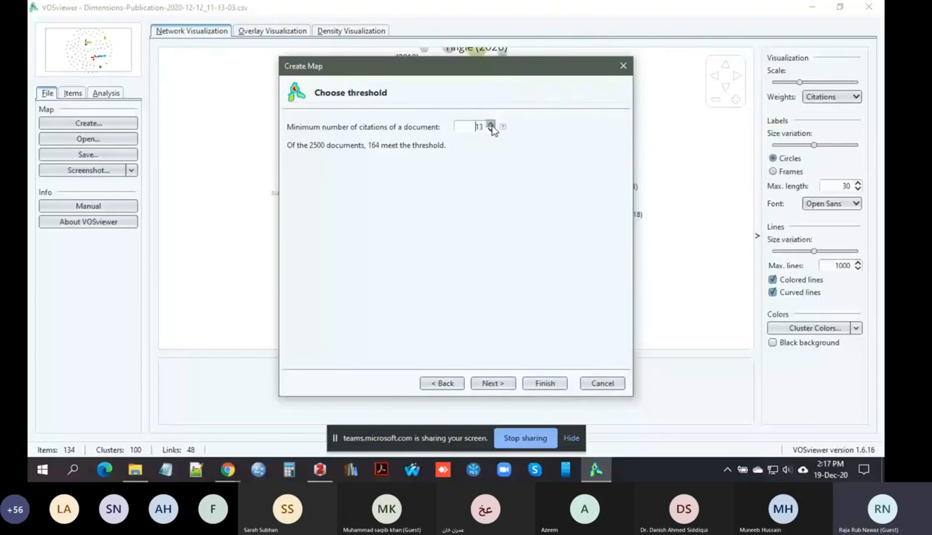
Step: Keep all qualifying documents selected and generate the map with only the largest set of connected items
click(497, 385)
click(494, 383)
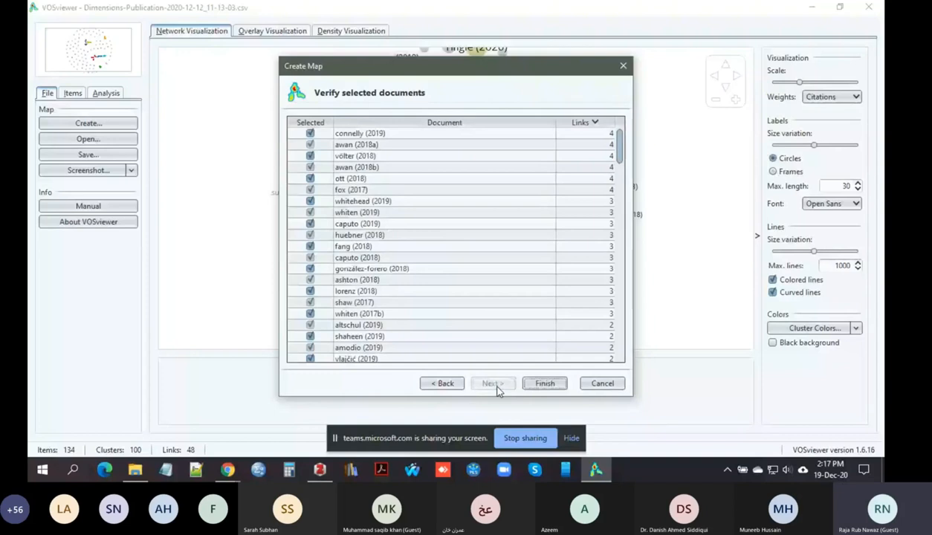
click(545, 384)
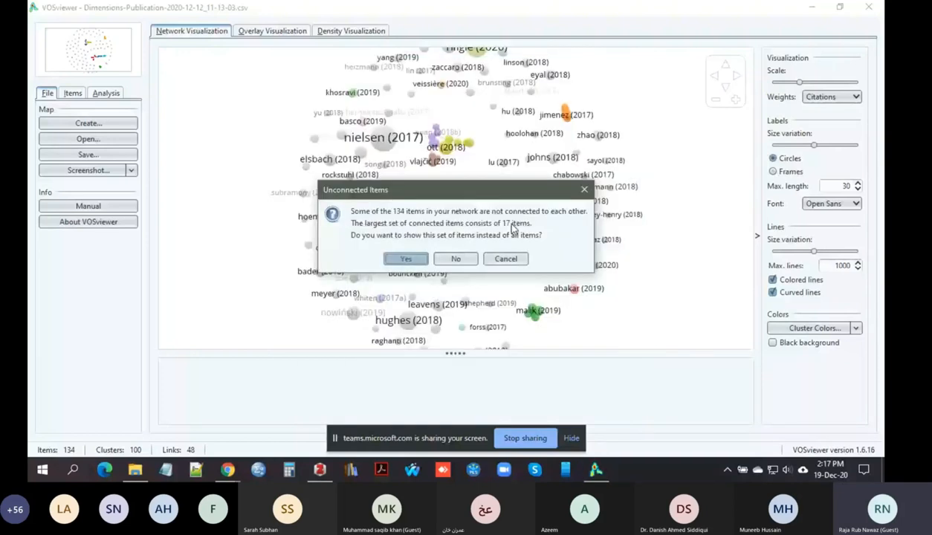
click(408, 259)
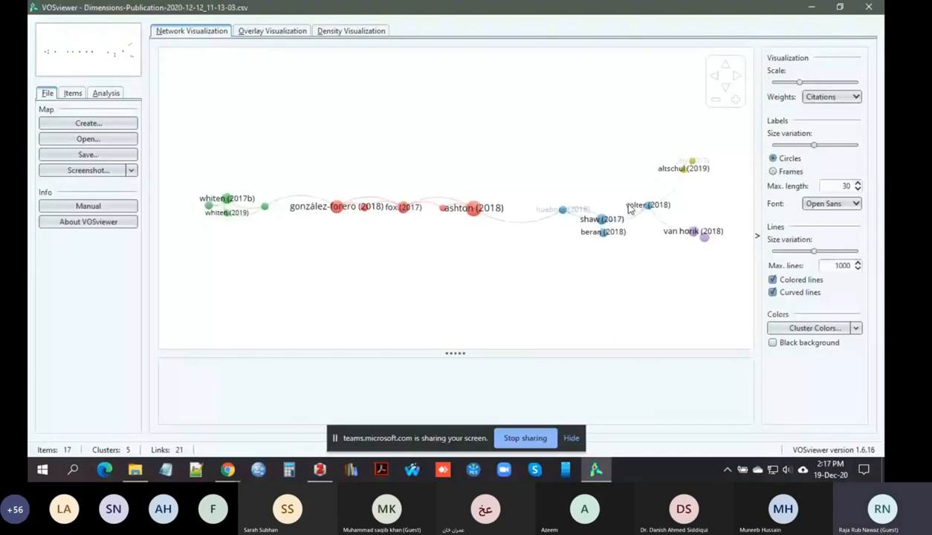
Step: Examine the publication details and citation links of the documents that connect the clusters in the network map
mouse_move(702, 240)
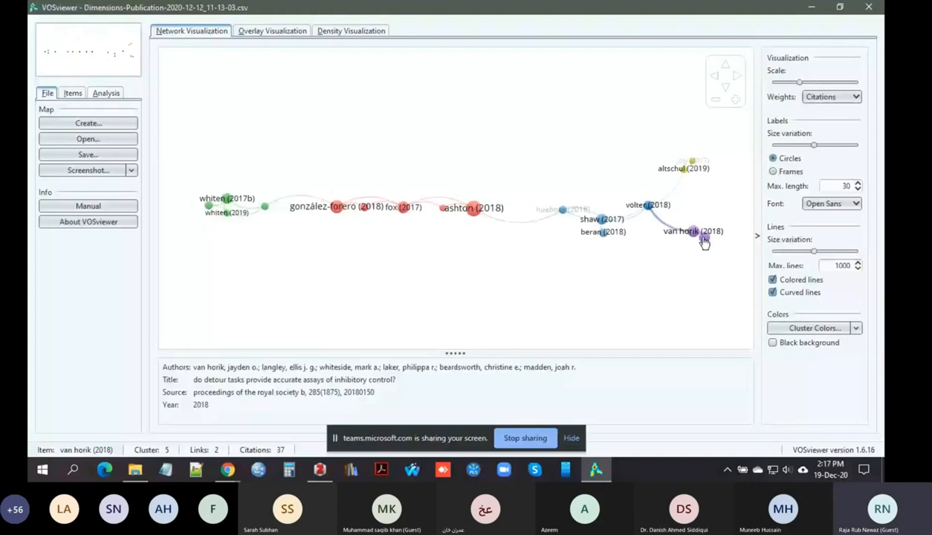
mouse_move(274, 211)
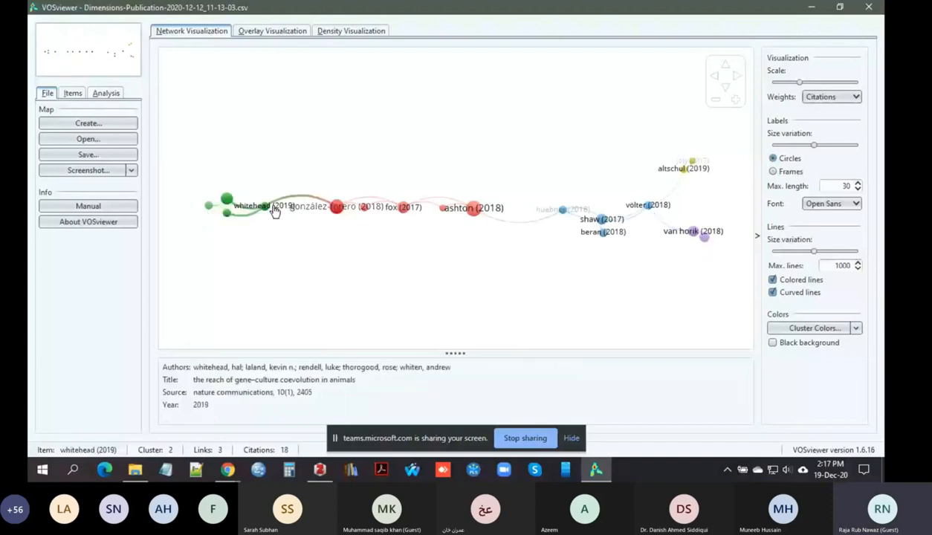
mouse_move(473, 212)
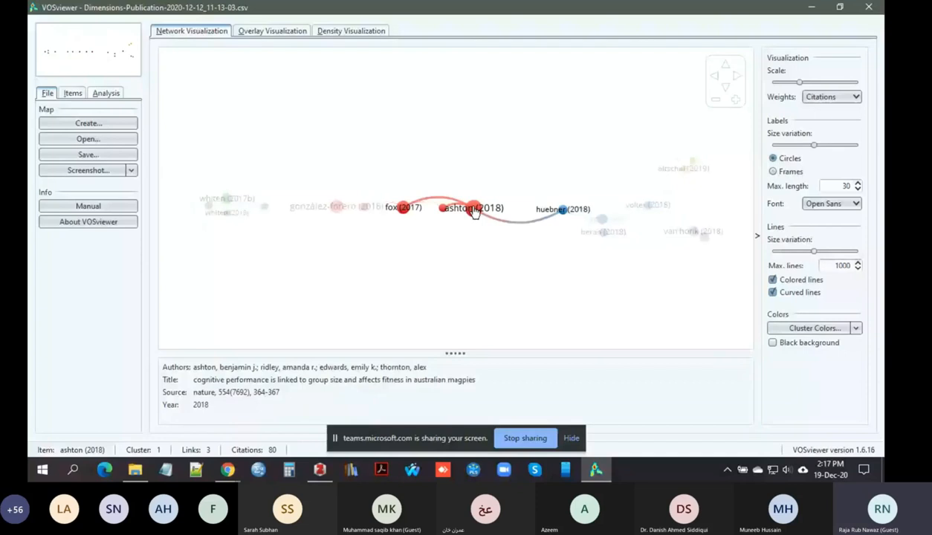
mouse_move(565, 213)
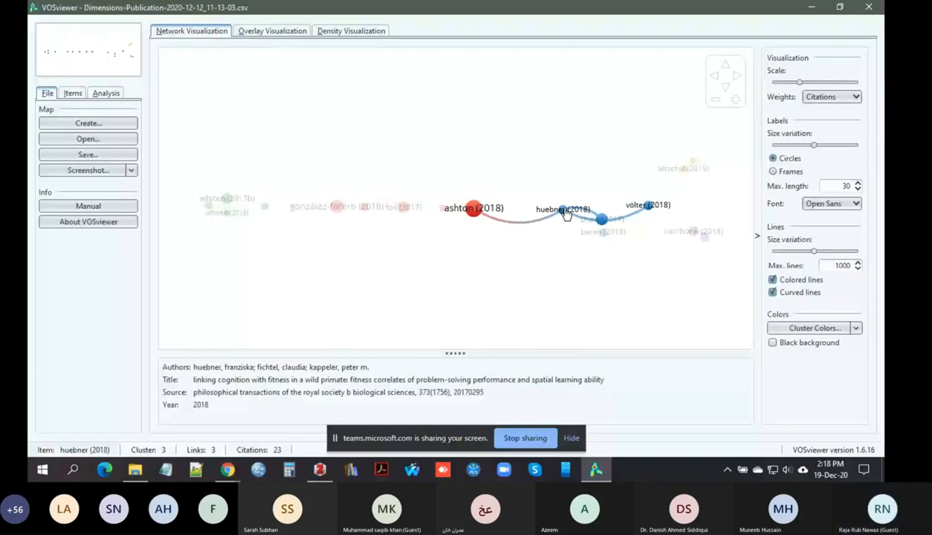
mouse_move(346, 211)
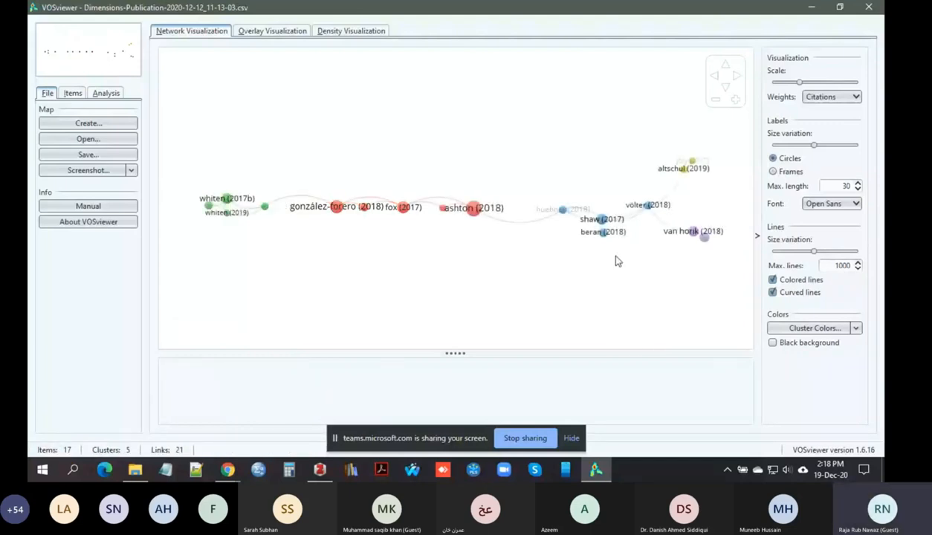
Step: Start another map from the same Dimensions file, with Citation as the type of analysis and Authors as the unit
click(88, 123)
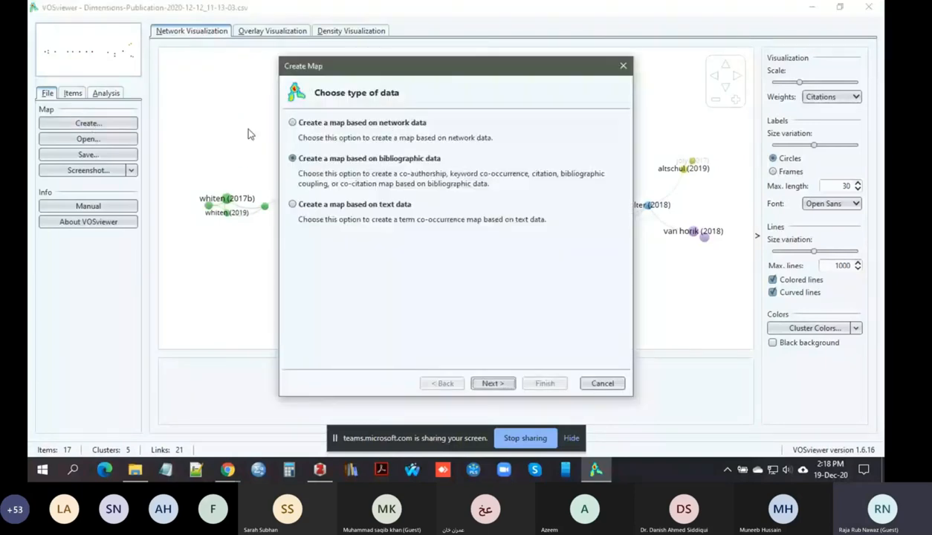
click(492, 384)
click(493, 383)
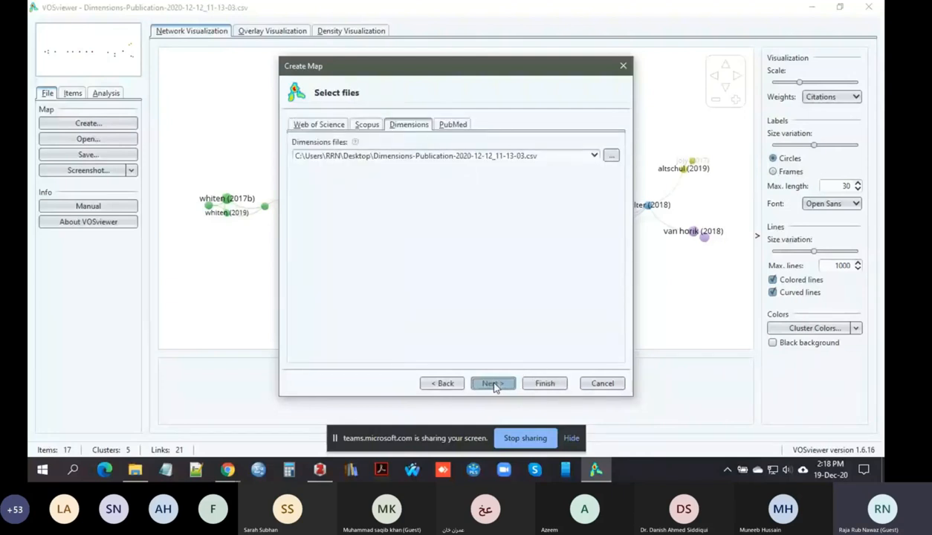
click(493, 384)
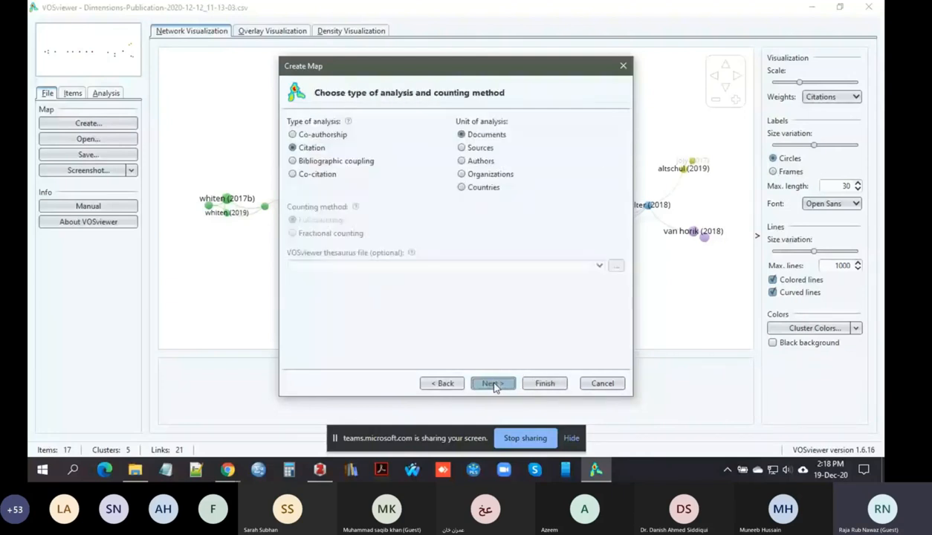
click(462, 163)
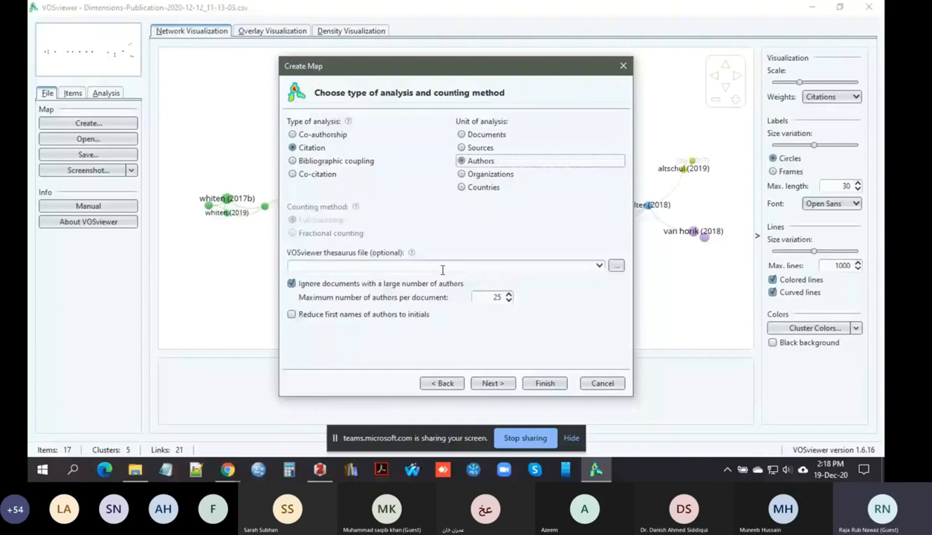
click(493, 388)
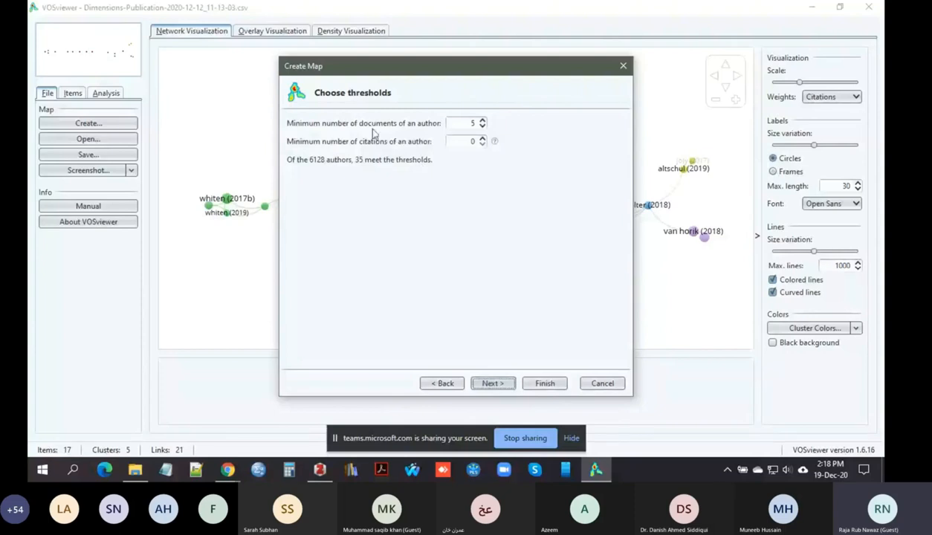
Step: Raise the minimum number of citations of an author and generate the map with only the largest set of connected authors
click(481, 138)
click(491, 383)
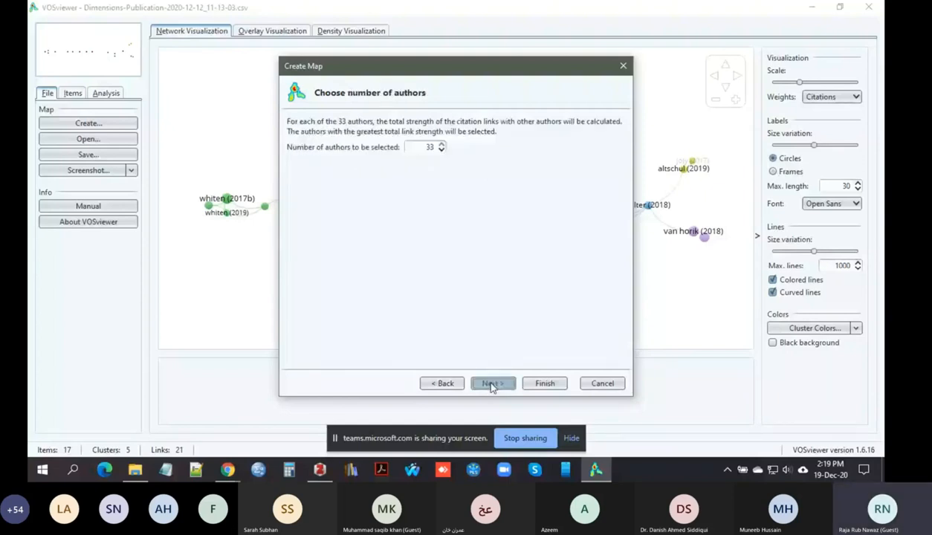
click(491, 384)
click(539, 383)
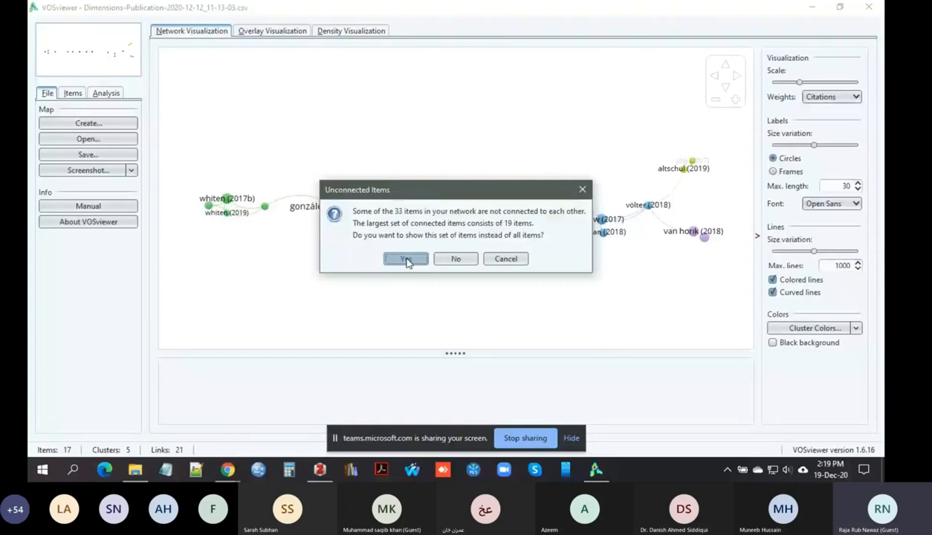
click(405, 260)
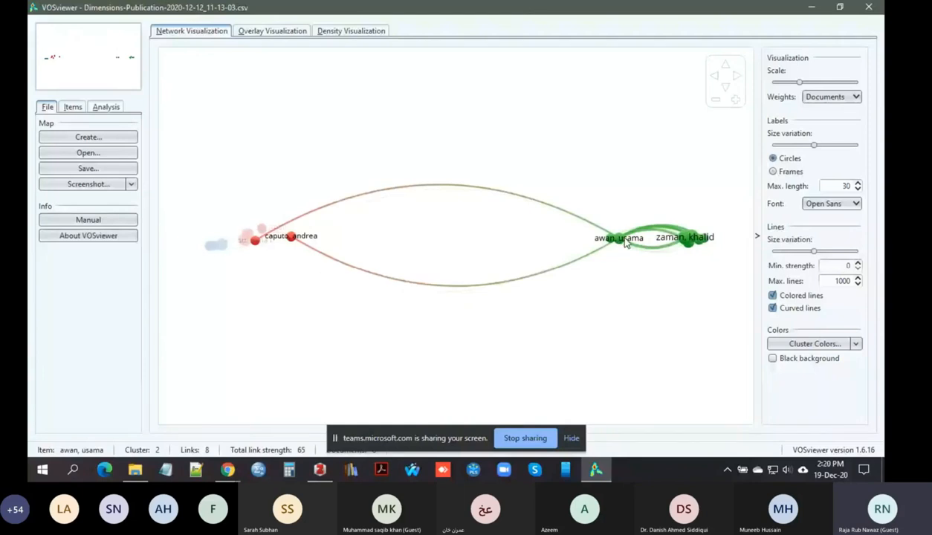
Step: Display the author labels as frames to examine the clusters in the network map, and switch them back to circles
scroll(626, 243, up, 2)
drag(624, 242, 480, 243)
scroll(611, 262, up, 5)
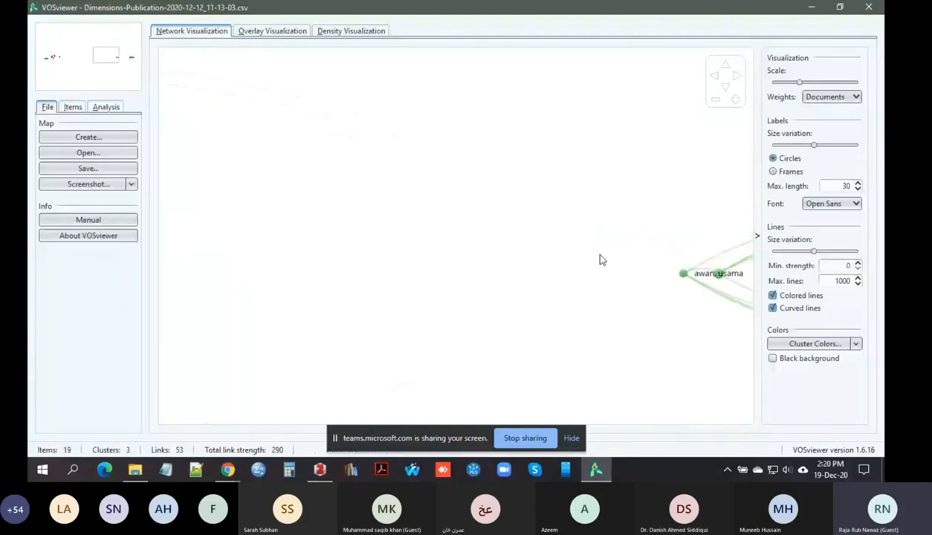
drag(602, 259, 391, 203)
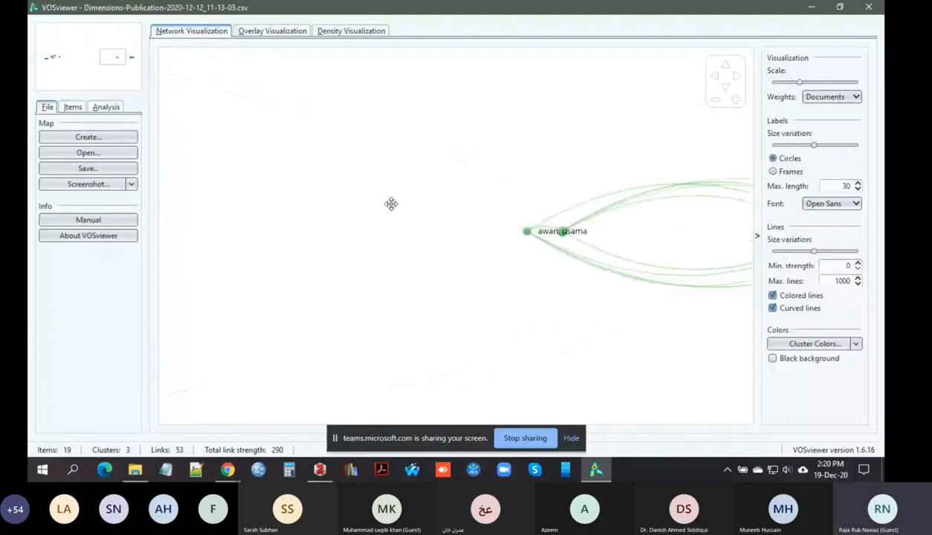
scroll(624, 256, down, 3)
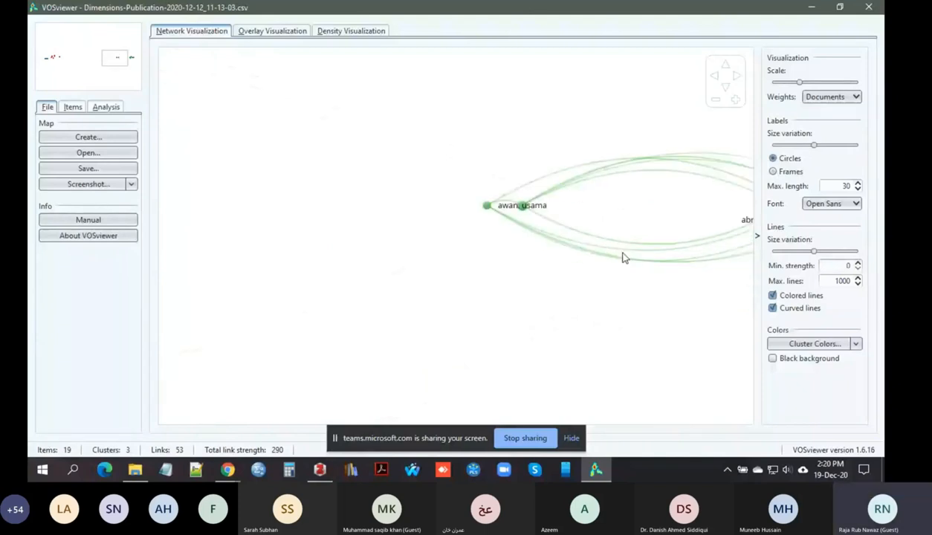
click(774, 172)
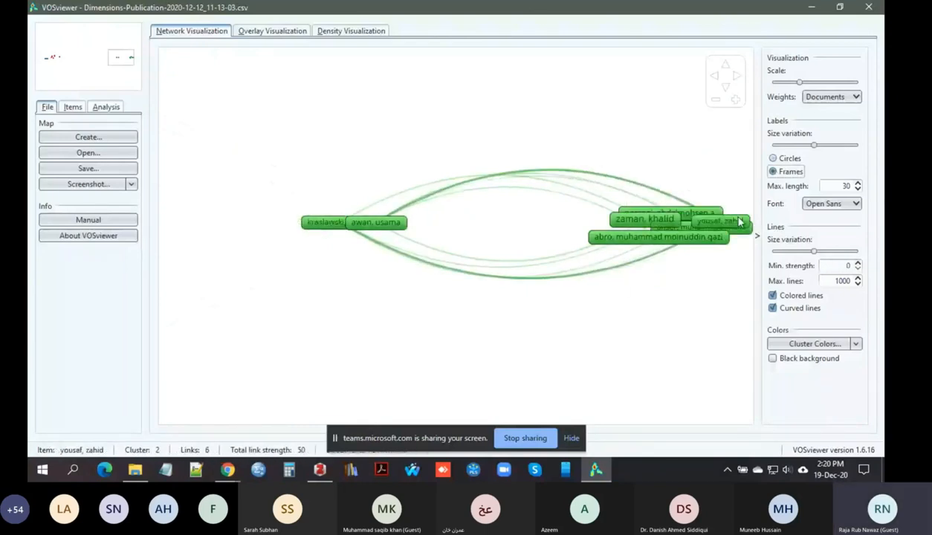
drag(541, 322, 770, 325)
scroll(645, 310, down, 5)
drag(574, 306, 764, 287)
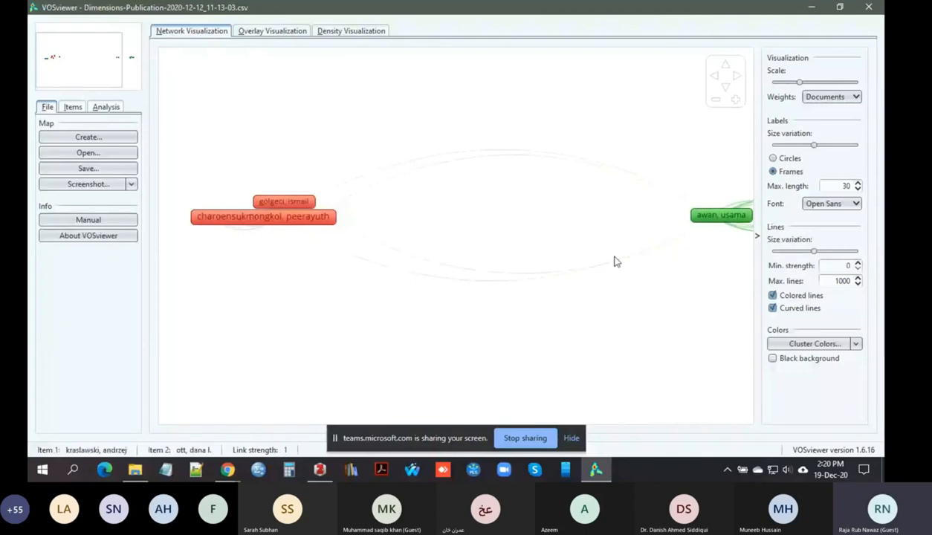
scroll(615, 262, down, 2)
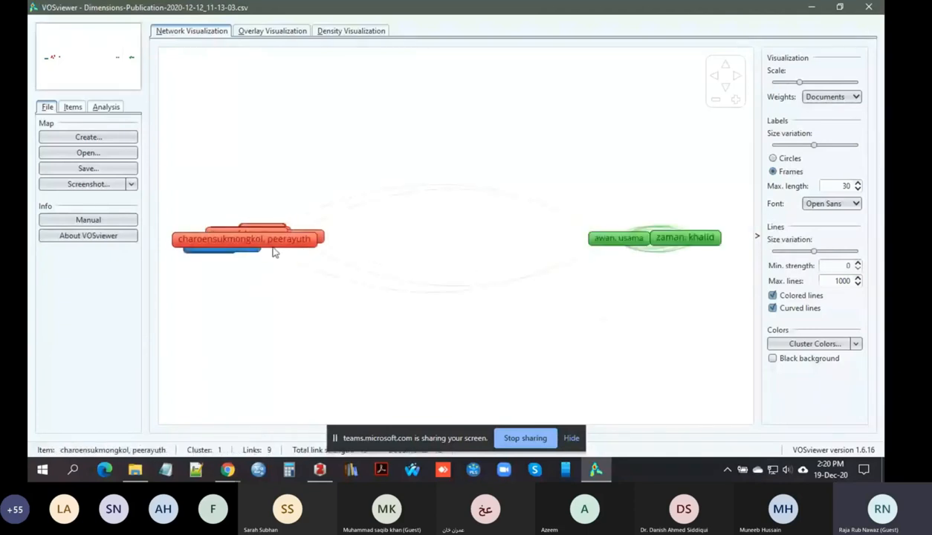
click(773, 159)
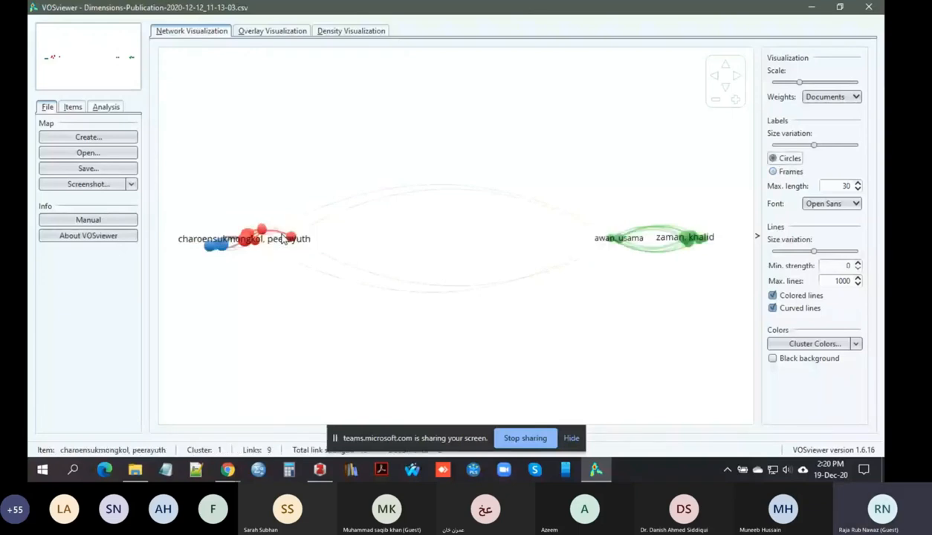
Step: Examine the authors grouped by cluster in the item list
click(72, 106)
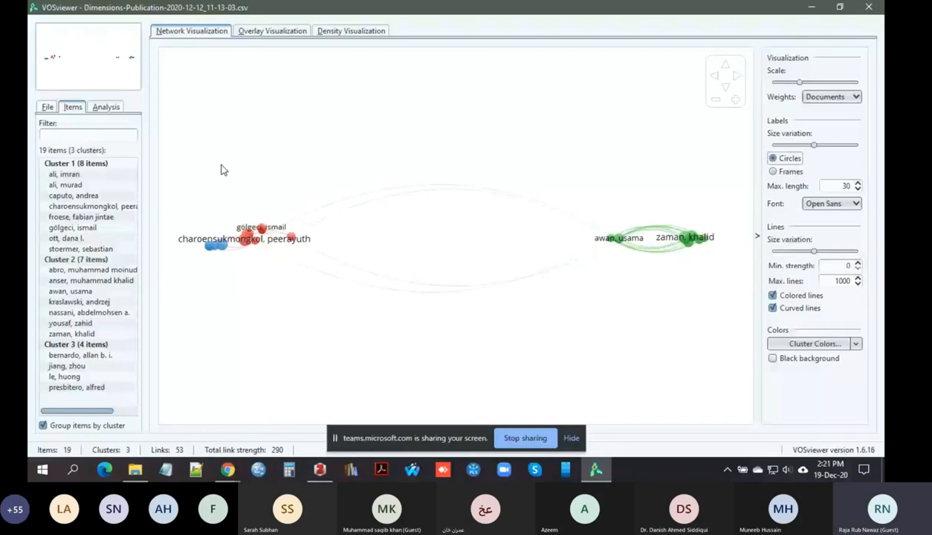
Step: Set up a new map from the same Dimensions file, with Co-citation as the type of analysis and Cited references as the unit
click(47, 107)
click(89, 137)
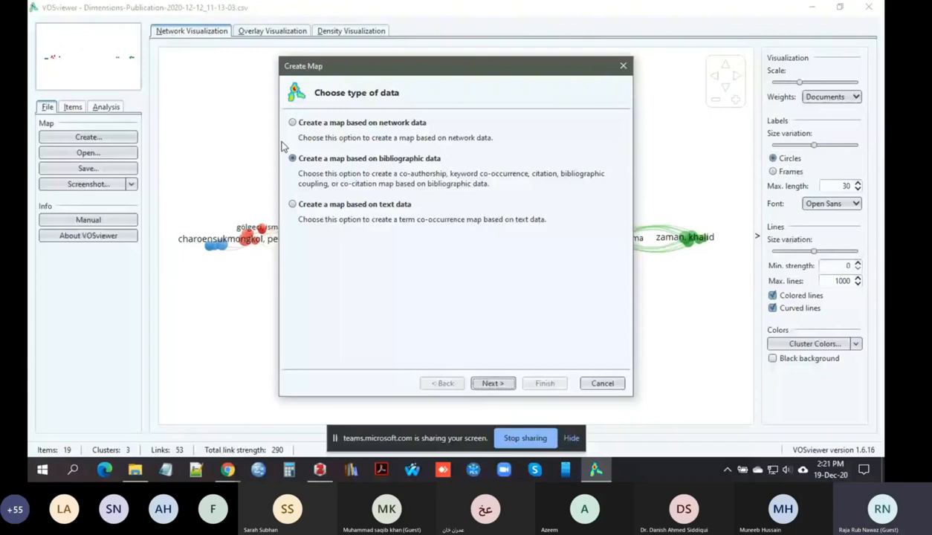
click(492, 384)
click(494, 385)
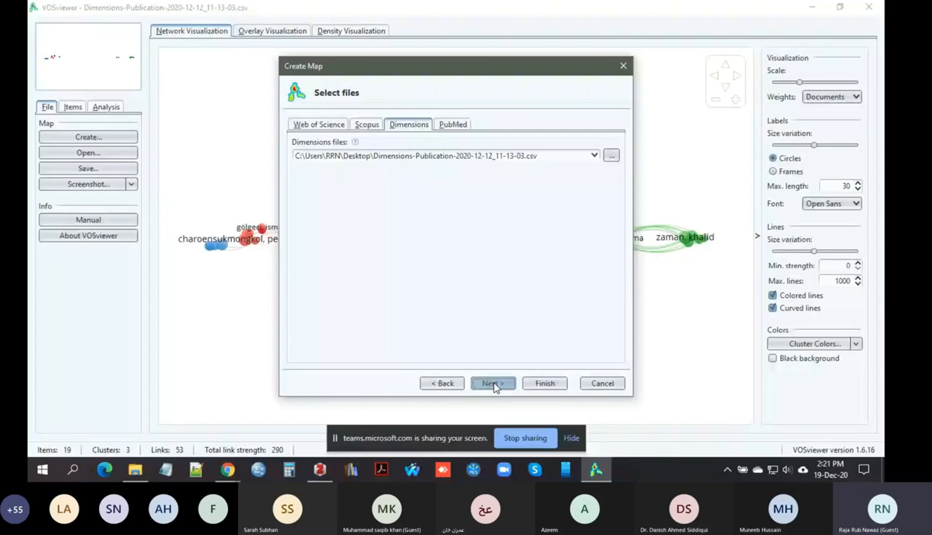
click(494, 384)
click(294, 174)
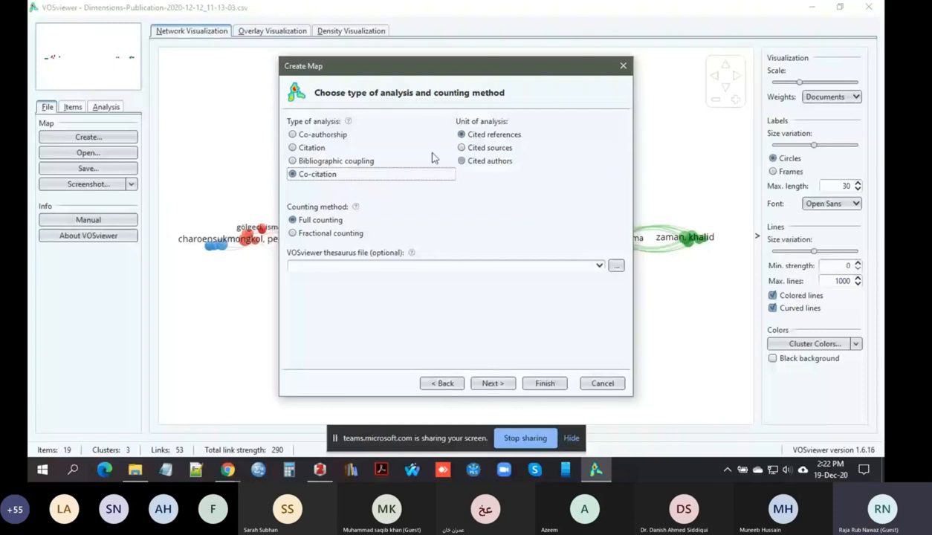
mouse_move(347, 122)
click(462, 137)
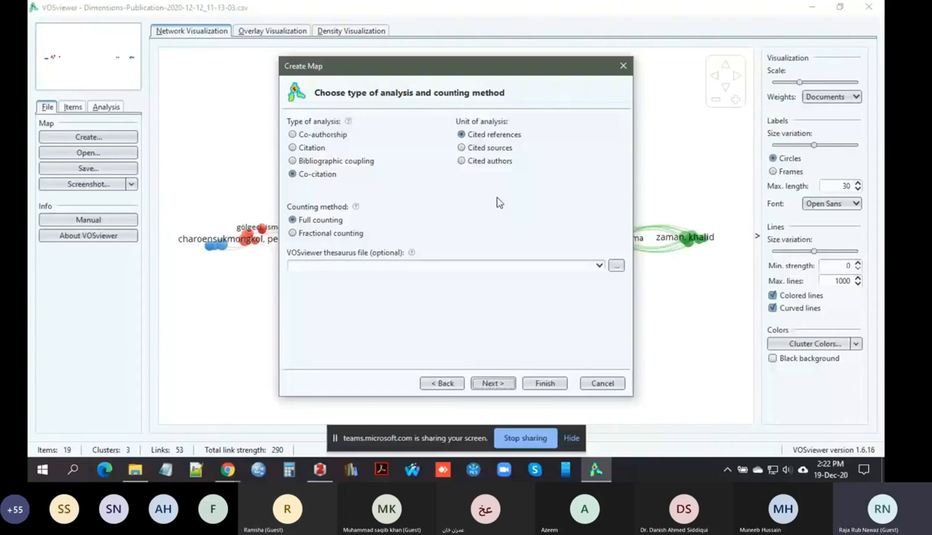
mouse_move(596, 469)
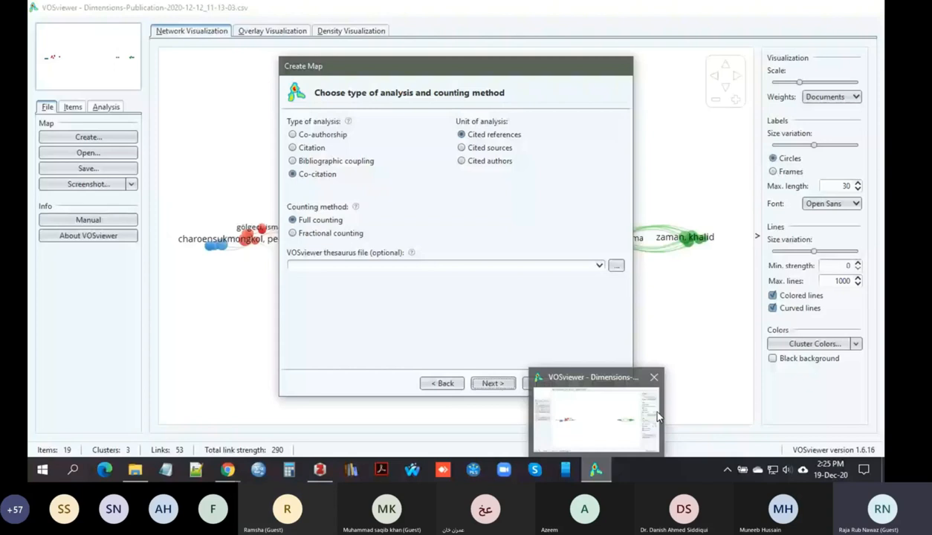
Step: Generate the co-citation map of cited references, accepting the citation threshold and including all 180 qualifying references
click(658, 411)
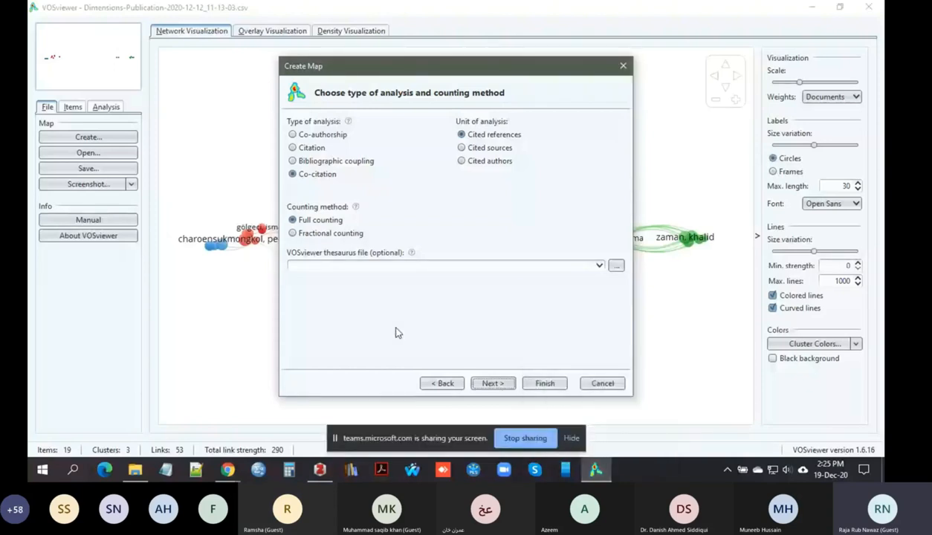
click(493, 383)
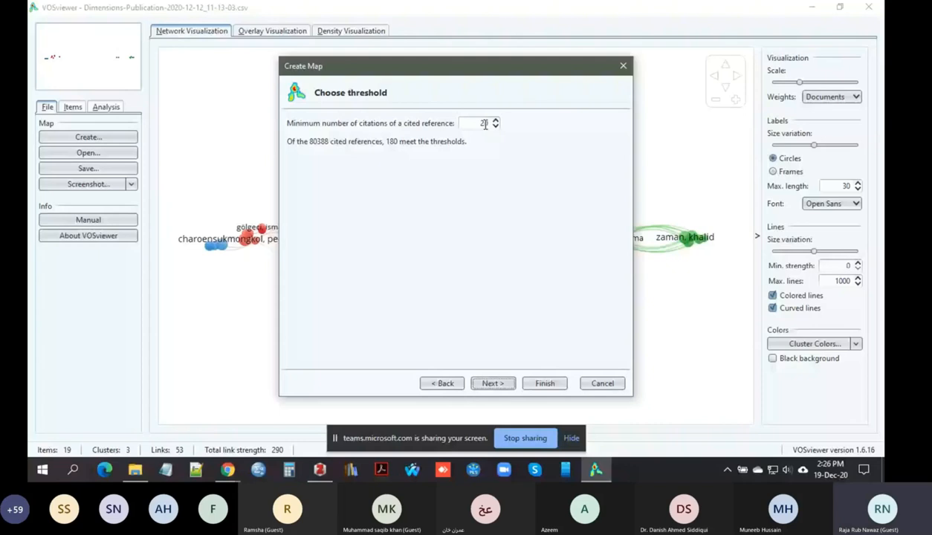
click(493, 384)
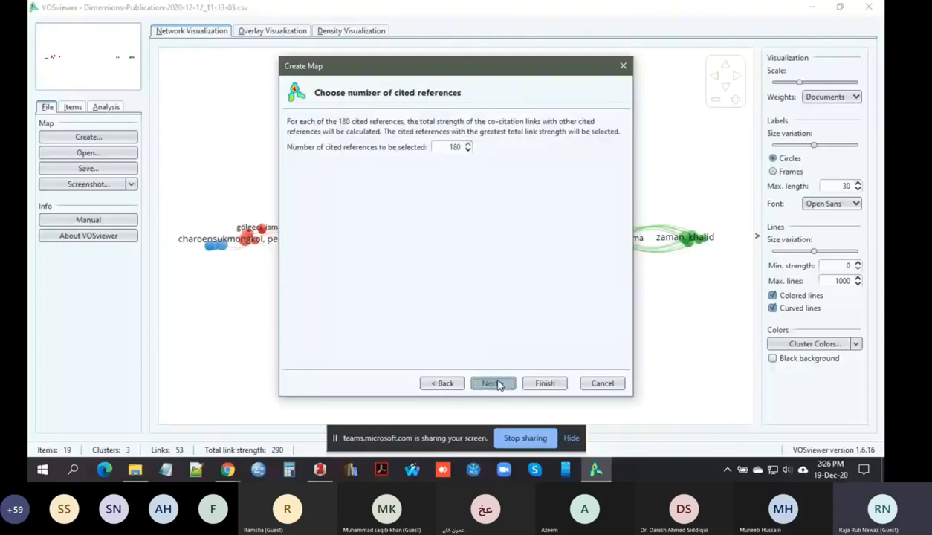
click(499, 384)
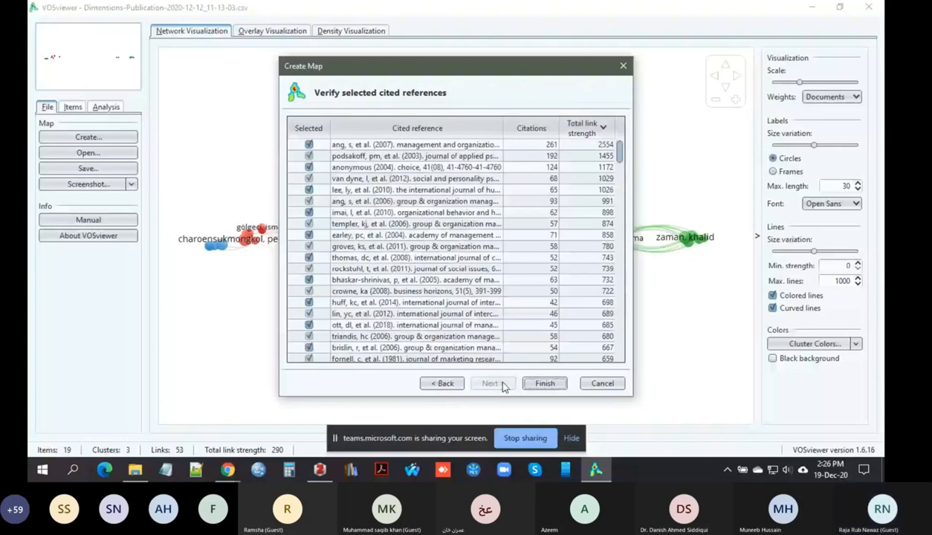
click(543, 383)
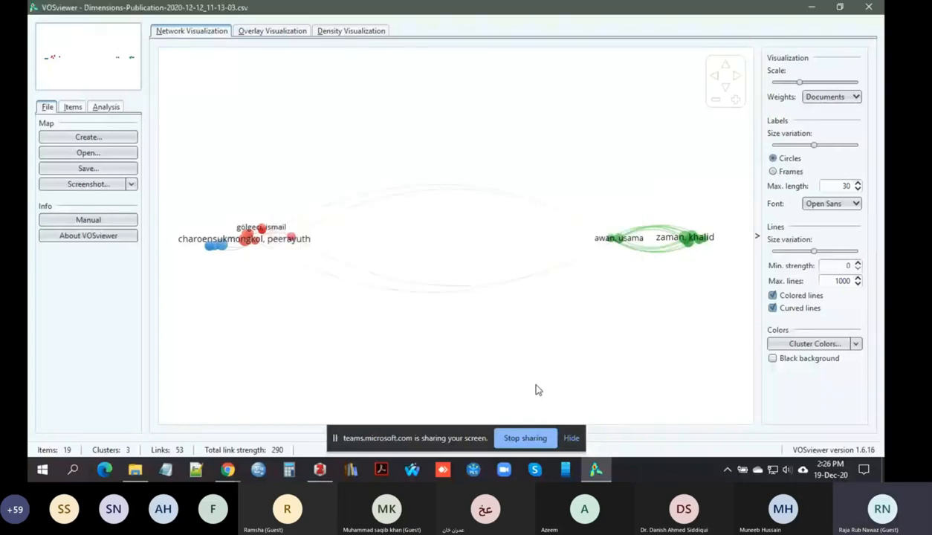
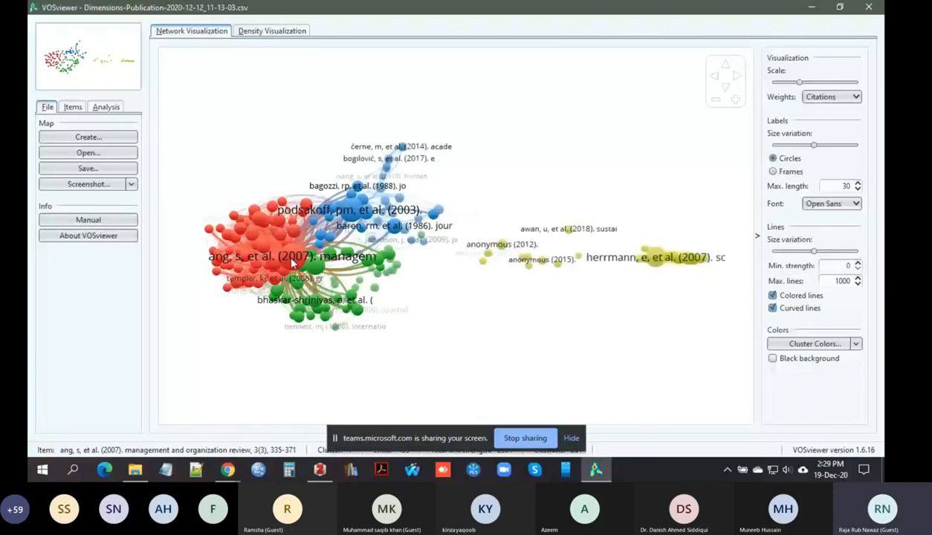
Step: Examine the clusters and links of the co-citation network map, switching the labels to frames and back to circles
scroll(292, 261, up, 3)
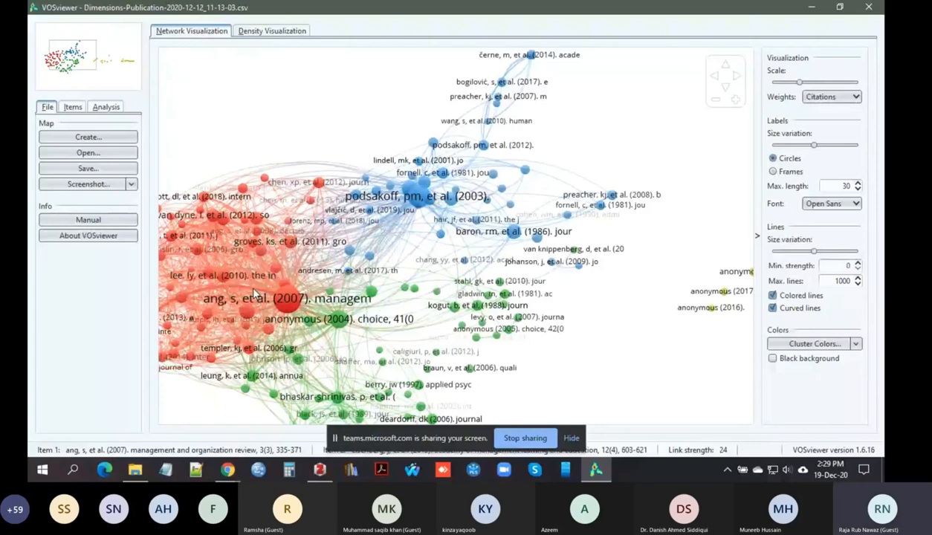
drag(253, 294, 342, 265)
scroll(416, 244, up, 1)
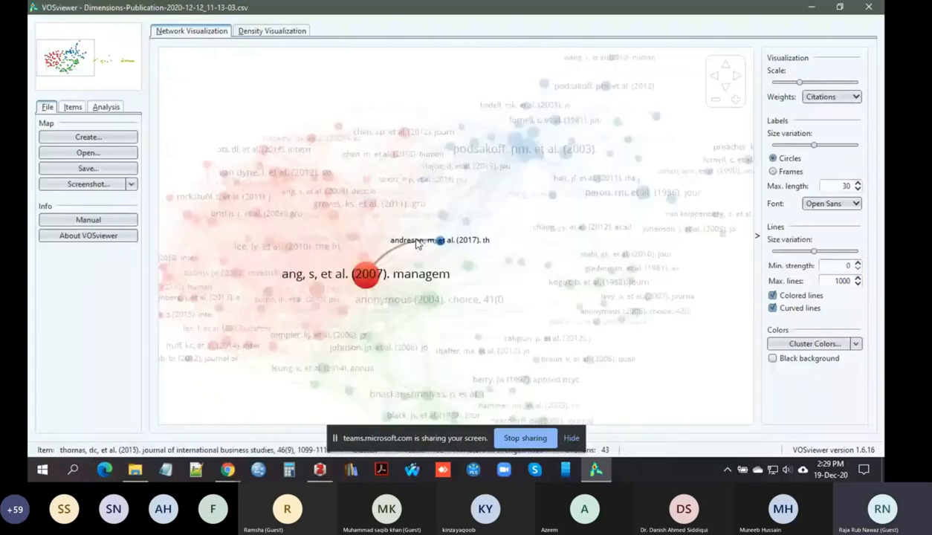
scroll(417, 244, down, 2)
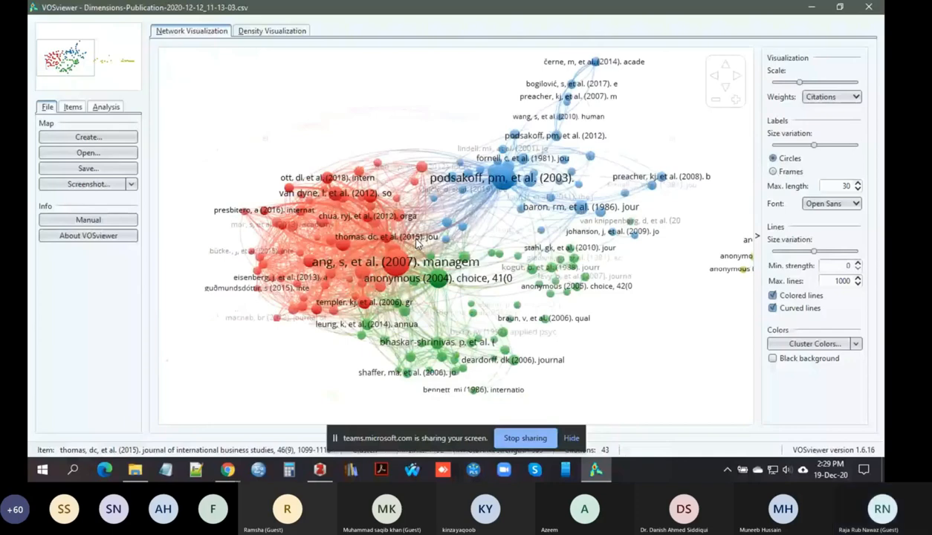
click(773, 170)
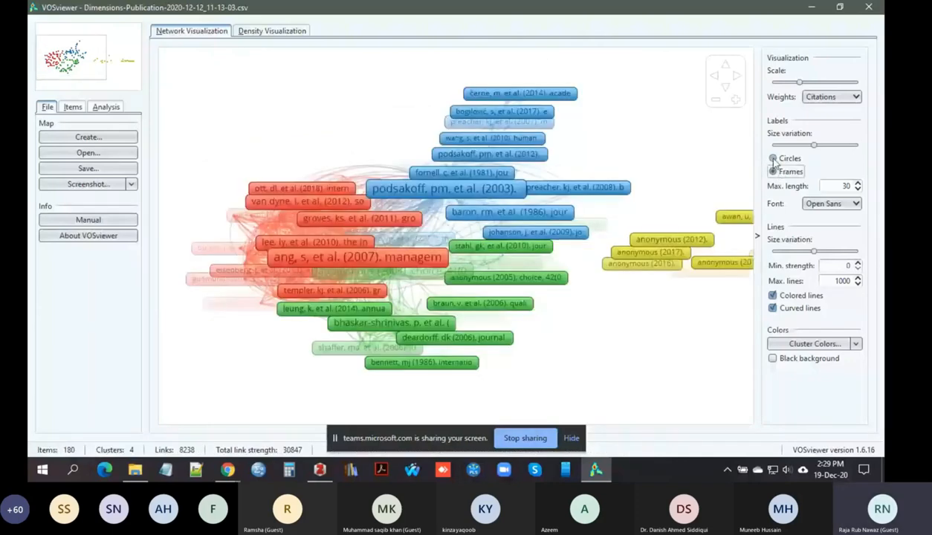
click(774, 158)
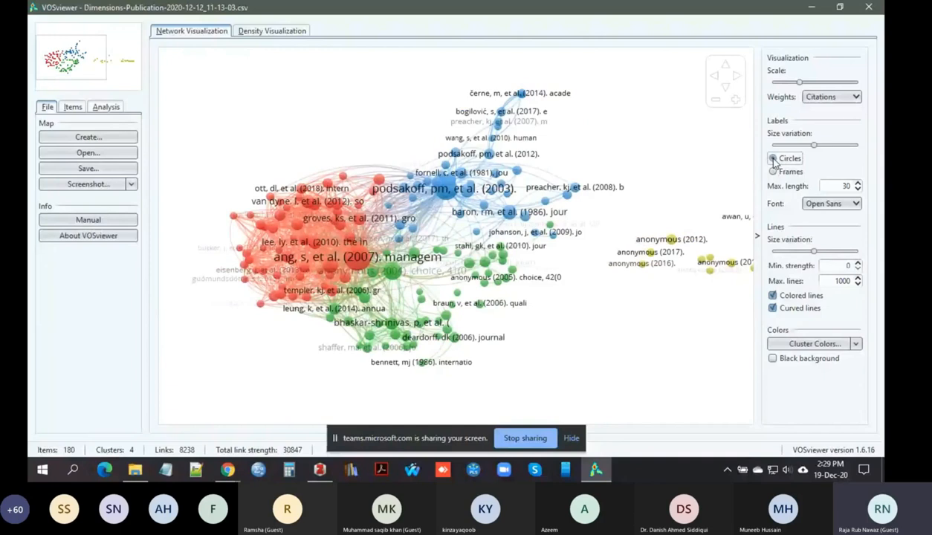
scroll(580, 304, down, 2)
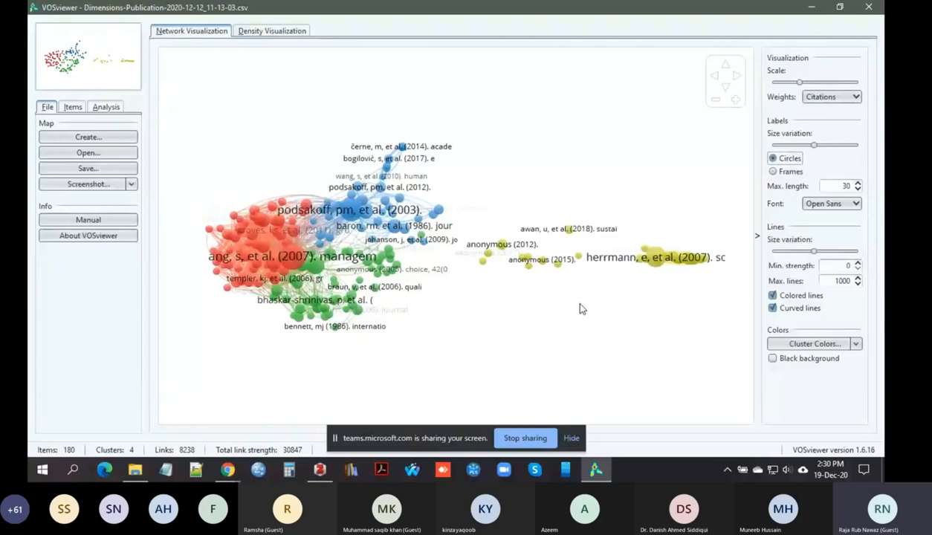
scroll(562, 238, up, 2)
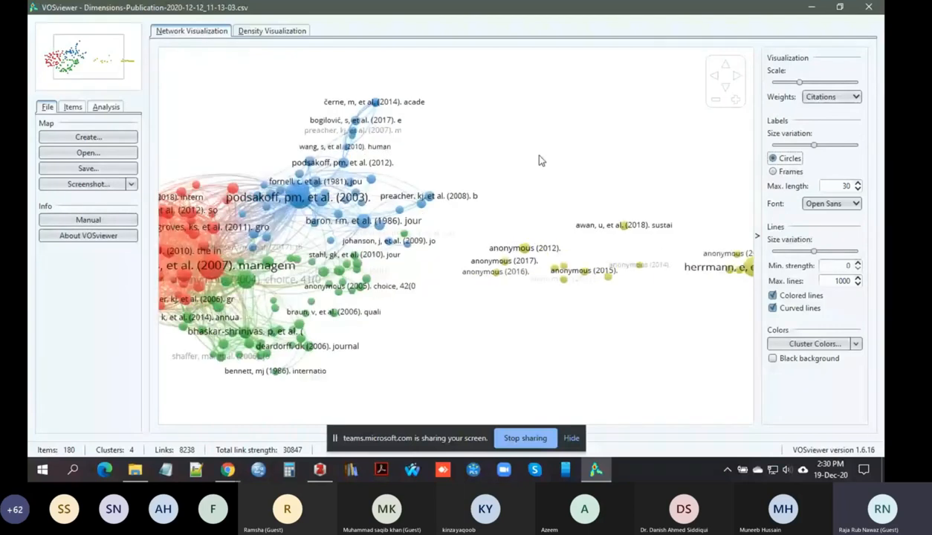
drag(540, 160, 615, 133)
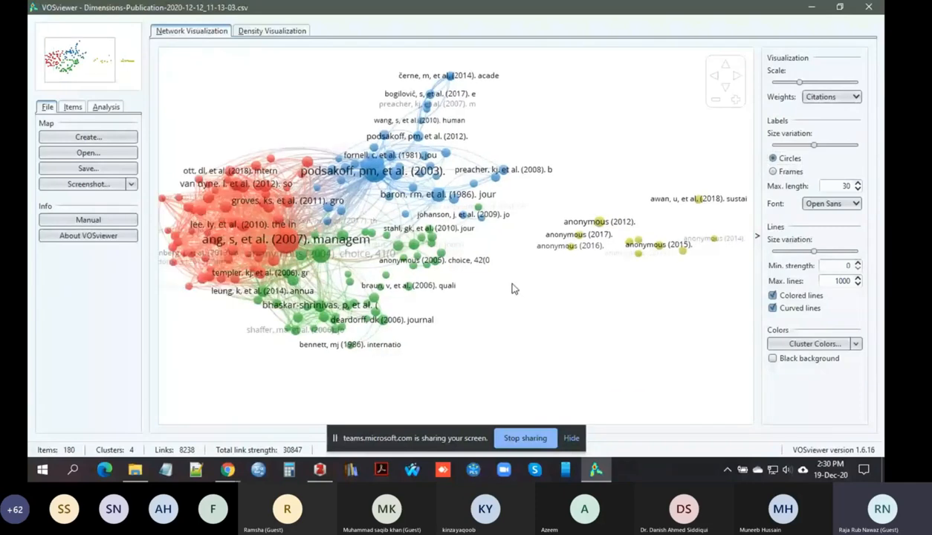
Step: View the co-citation map as item density and cluster density, and return to the network visualization
click(272, 32)
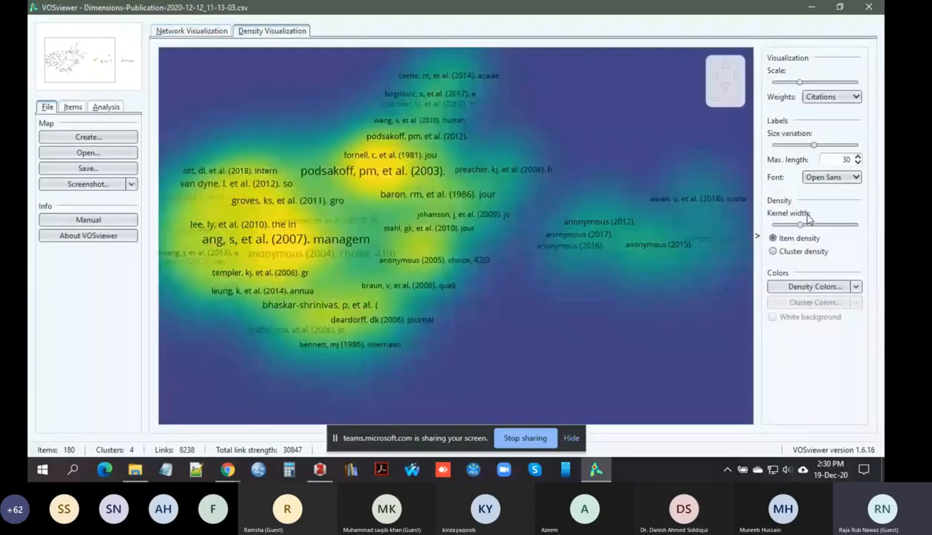
click(773, 251)
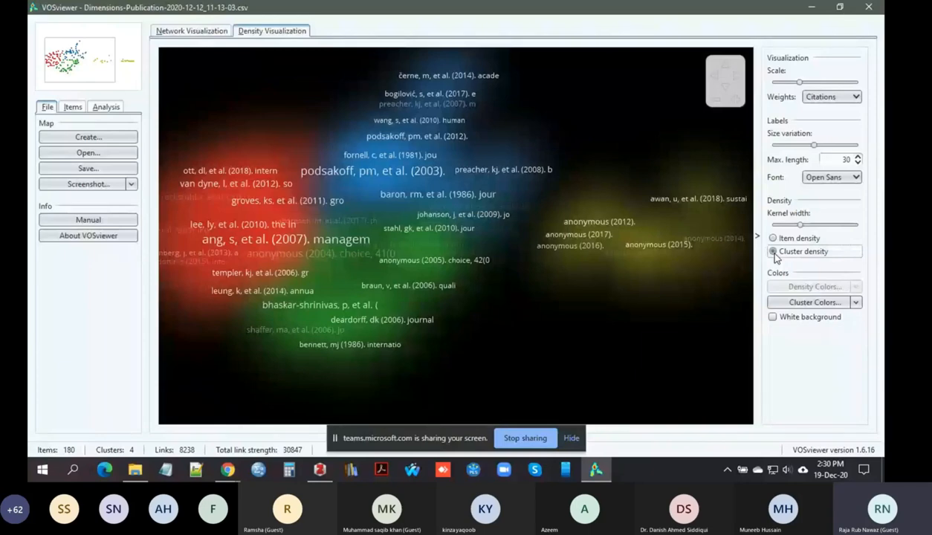
click(182, 30)
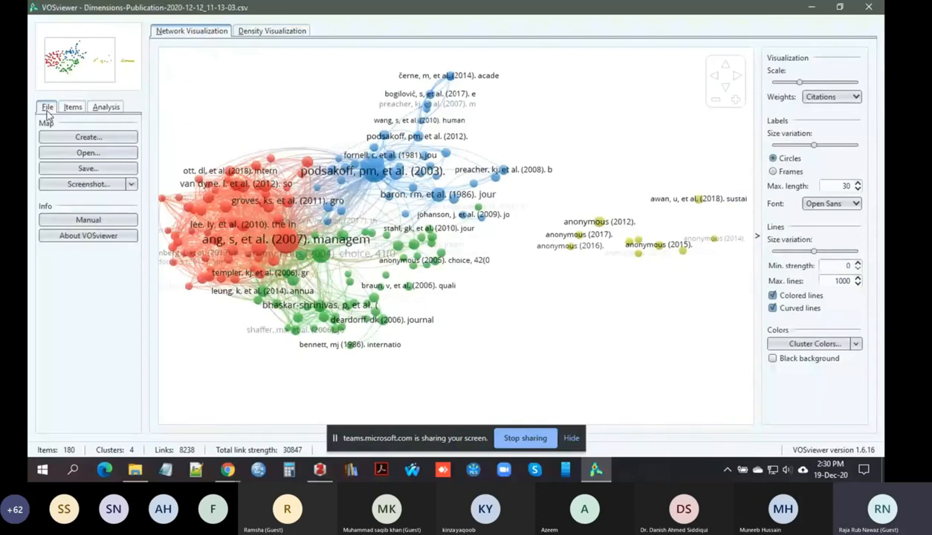
click(89, 136)
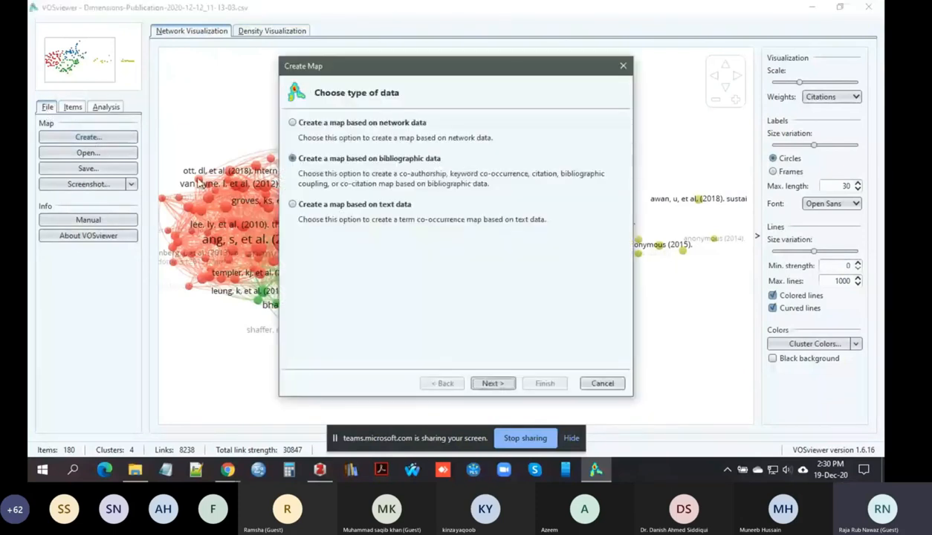
click(501, 384)
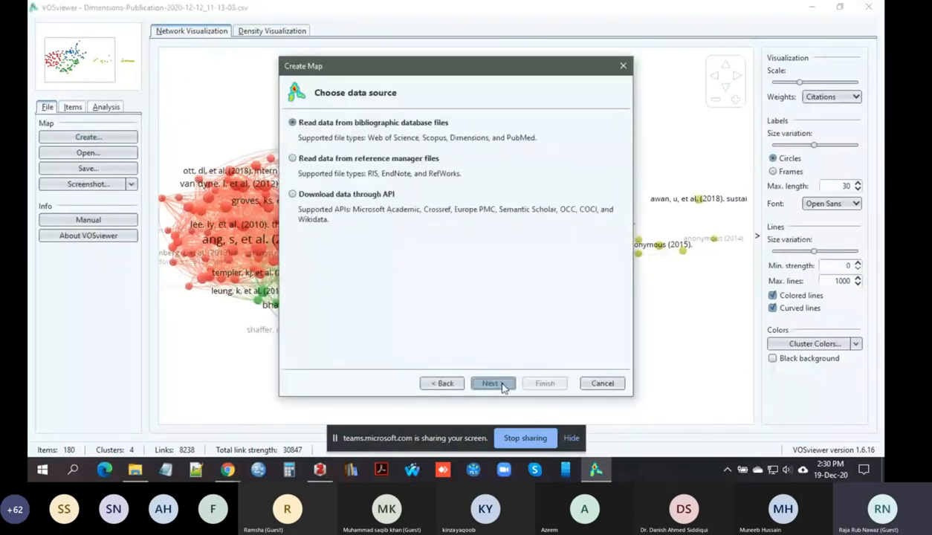
click(501, 384)
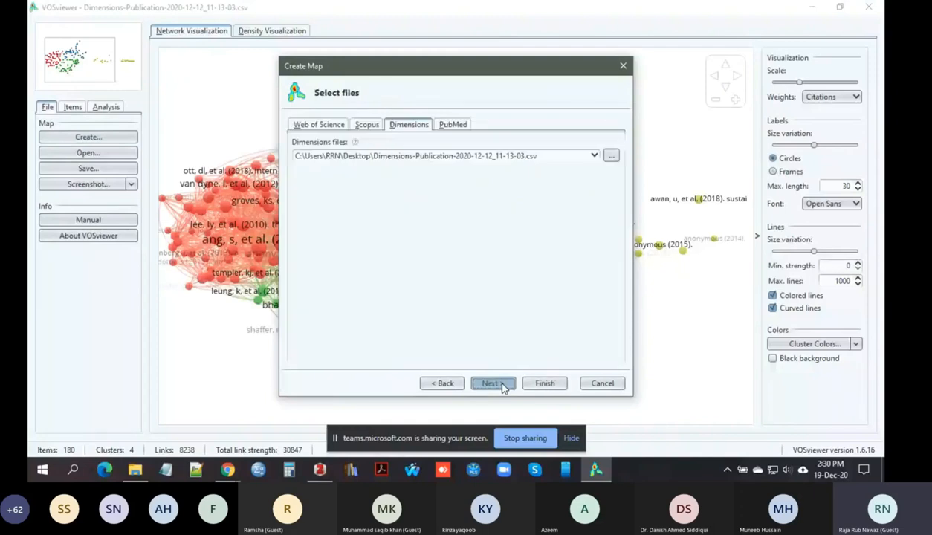
click(502, 384)
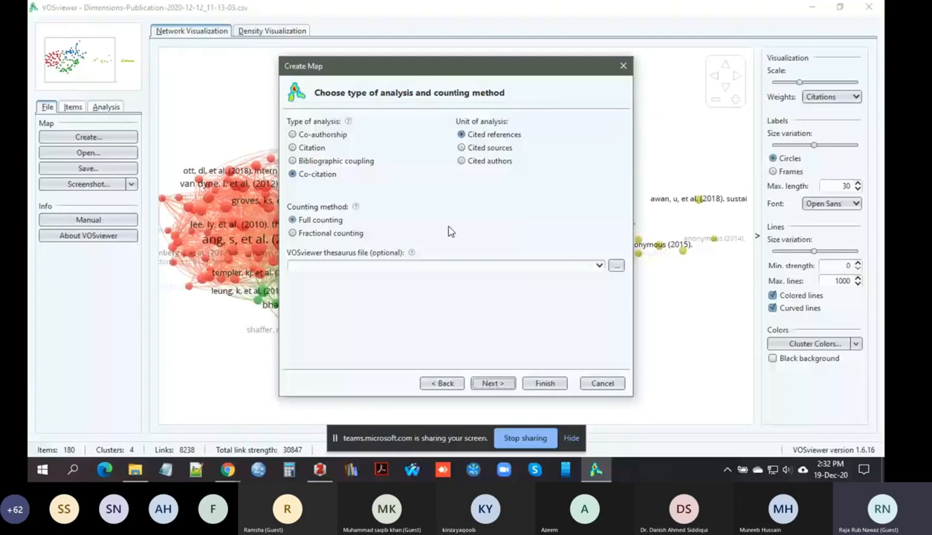
click(449, 386)
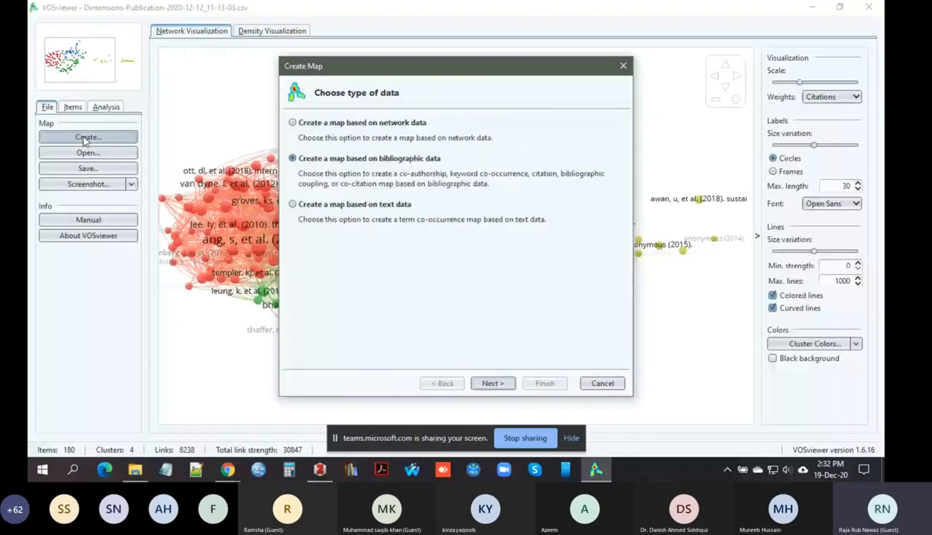
click(386, 164)
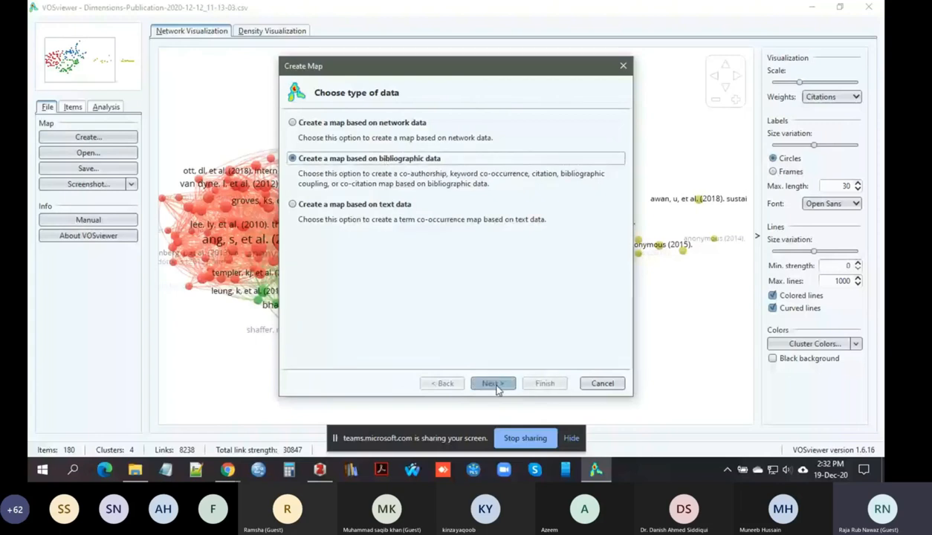
click(494, 384)
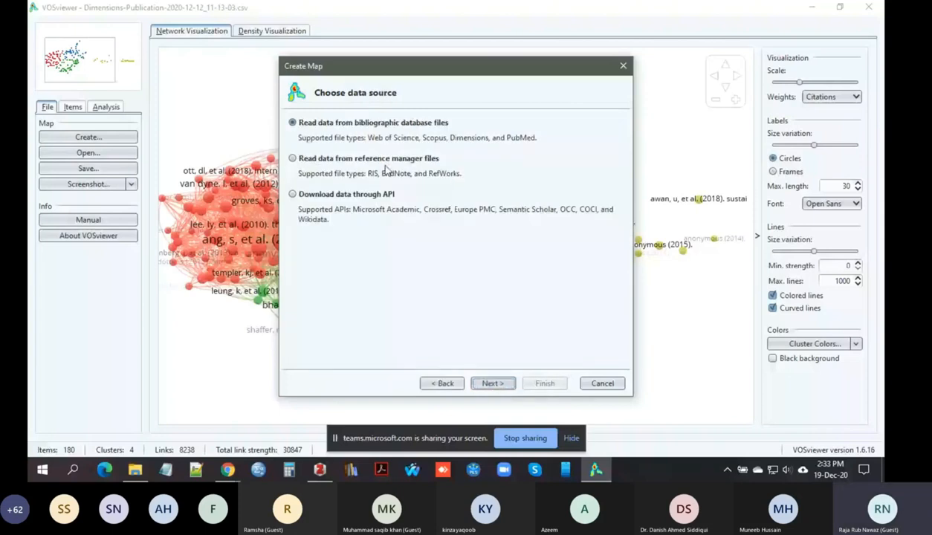
click(378, 196)
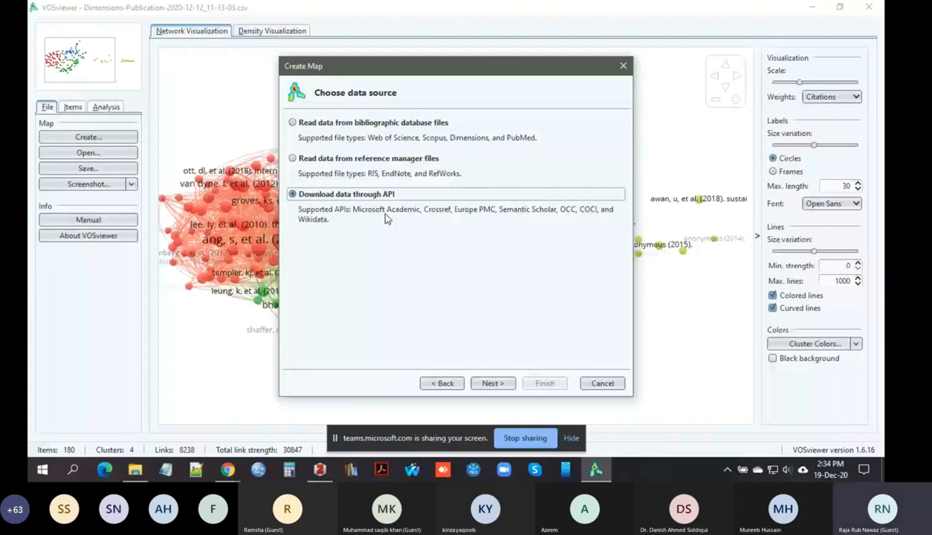
click(493, 384)
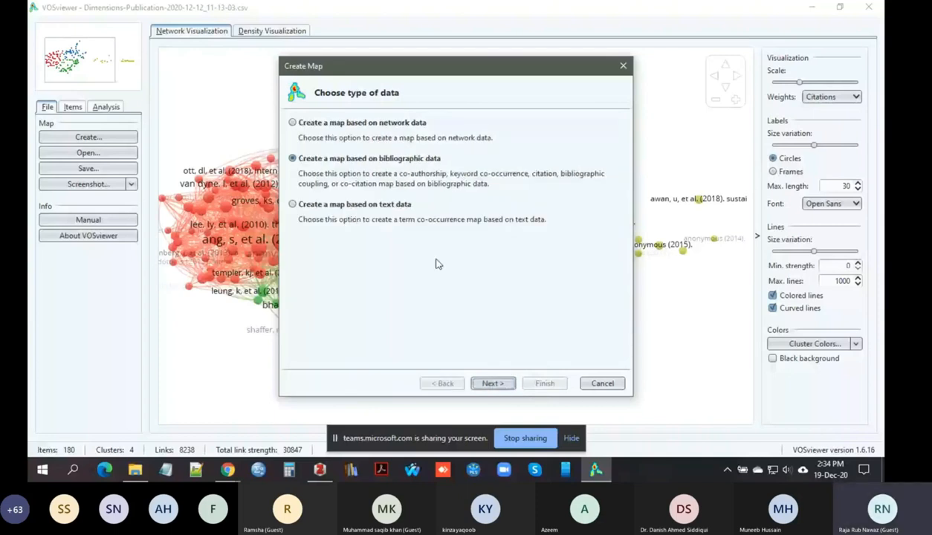
Step: Set up a new map based on text data, reading from bibliographic database files
click(293, 206)
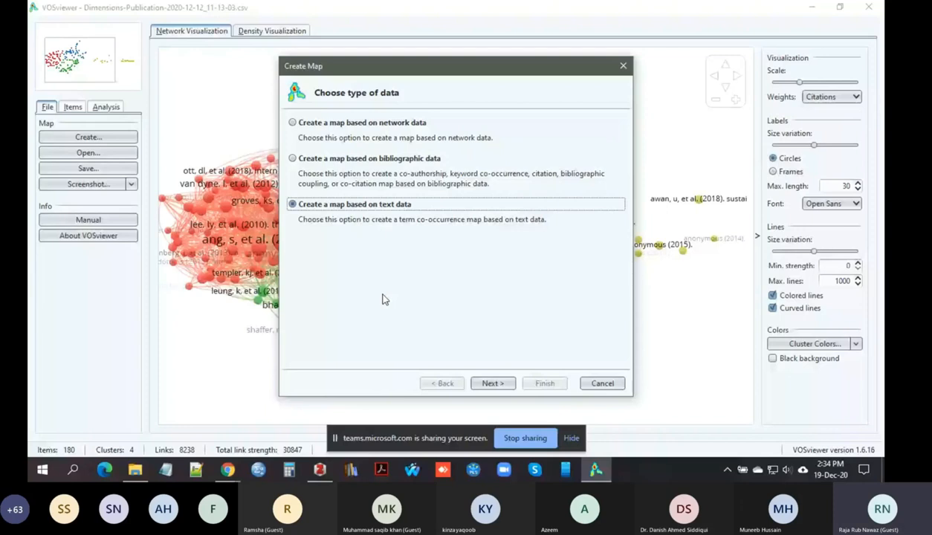
click(496, 385)
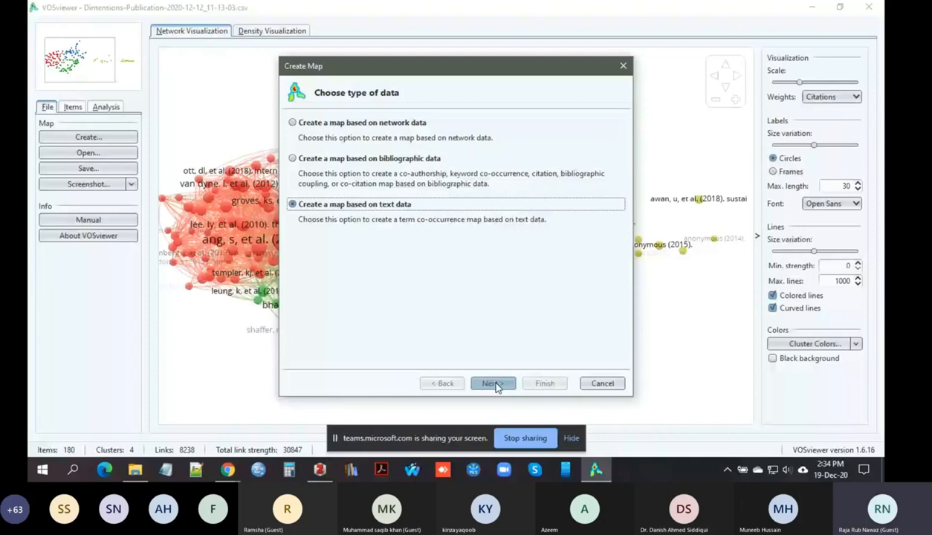
click(495, 384)
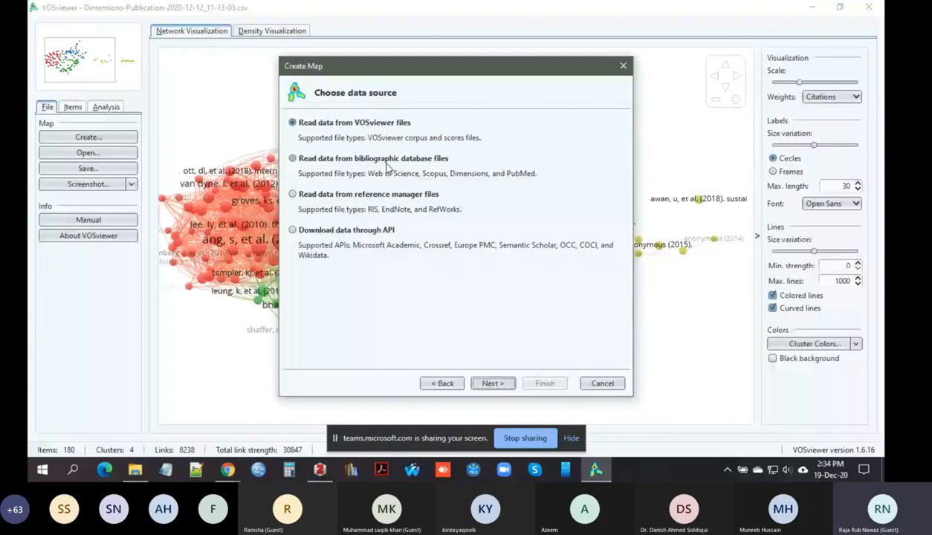
click(468, 160)
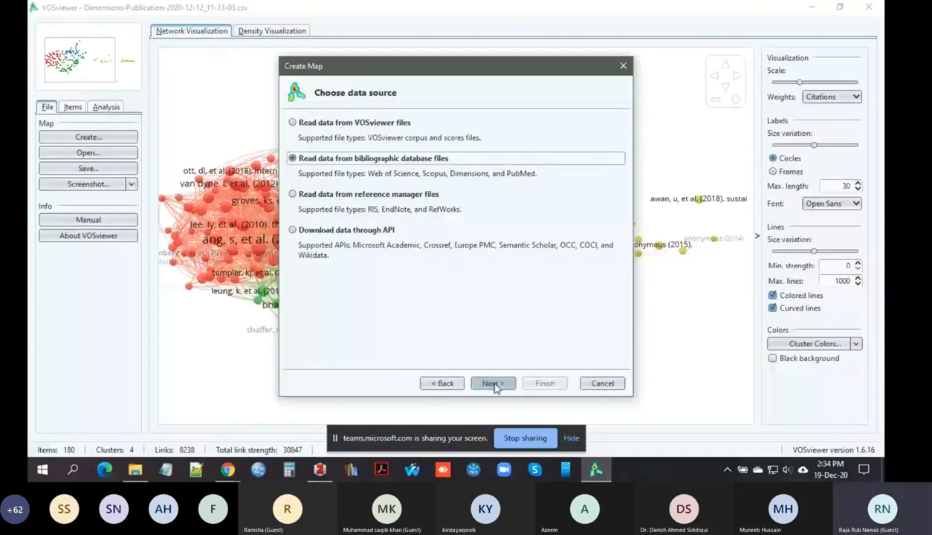
click(494, 383)
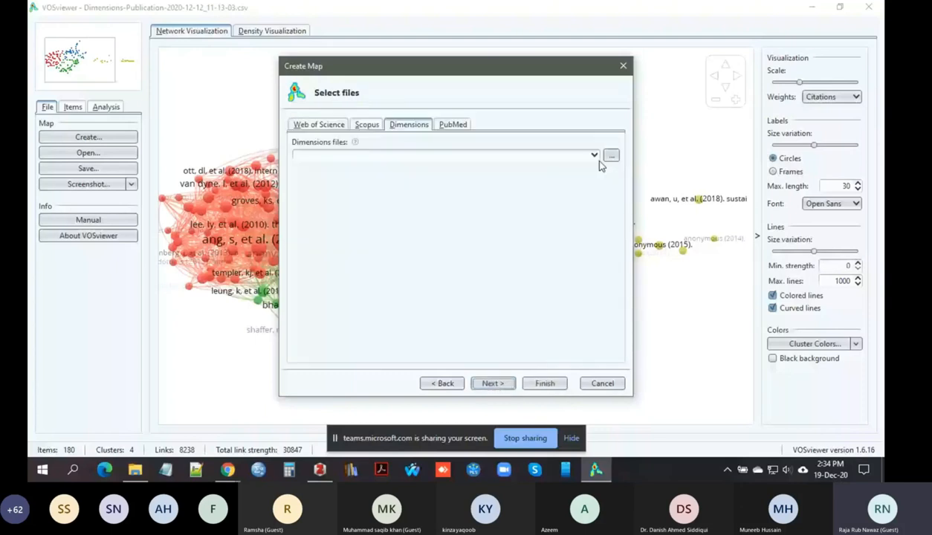
Step: Load Dimensions-Publication-2020-12-12_11-13-03.csv from the Desktop as the Dimensions file for the text map
click(611, 155)
click(407, 237)
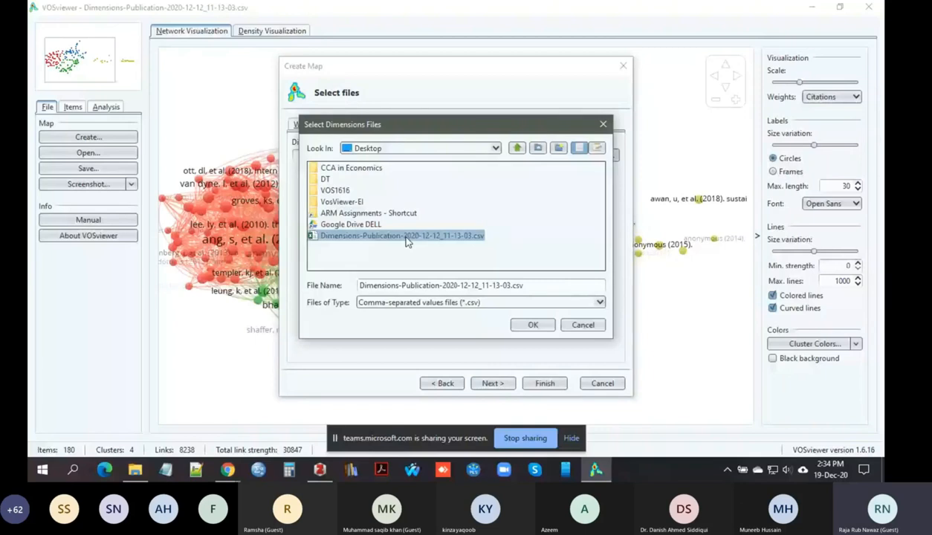
click(529, 330)
click(493, 384)
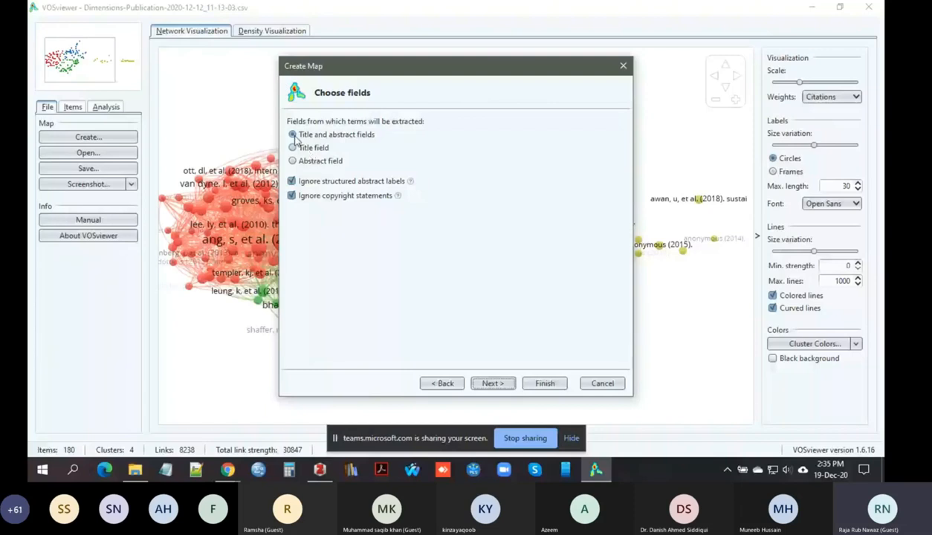
Step: Extract the terms from the title and abstract fields and set the counting method to full counting
click(493, 383)
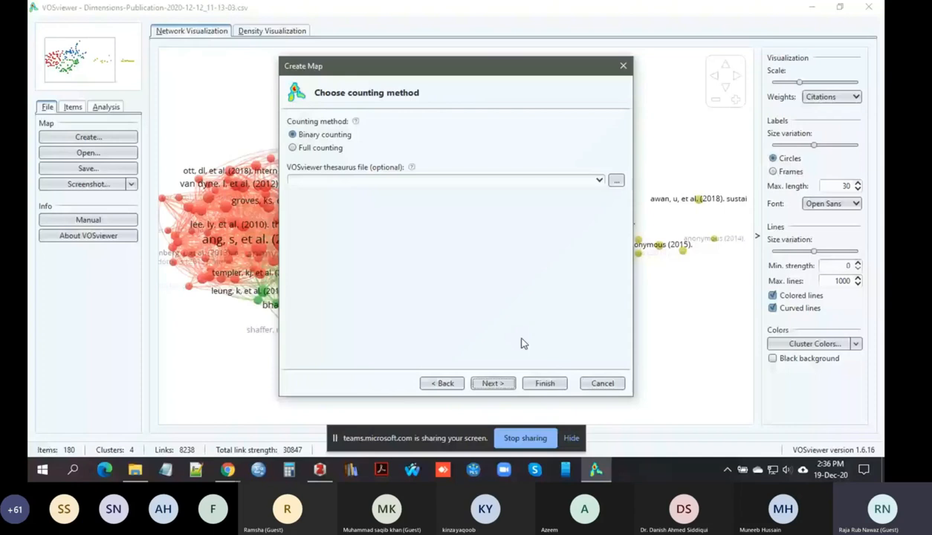
click(294, 149)
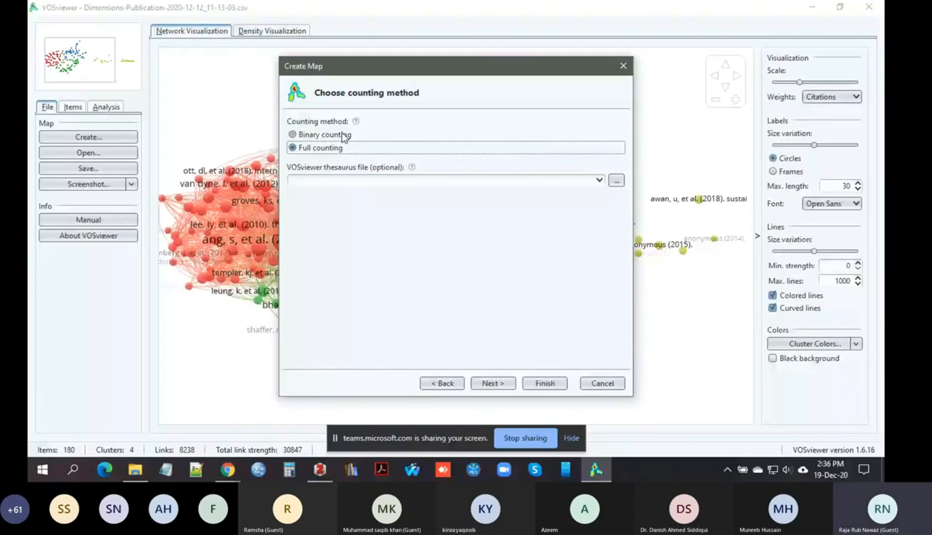
click(491, 384)
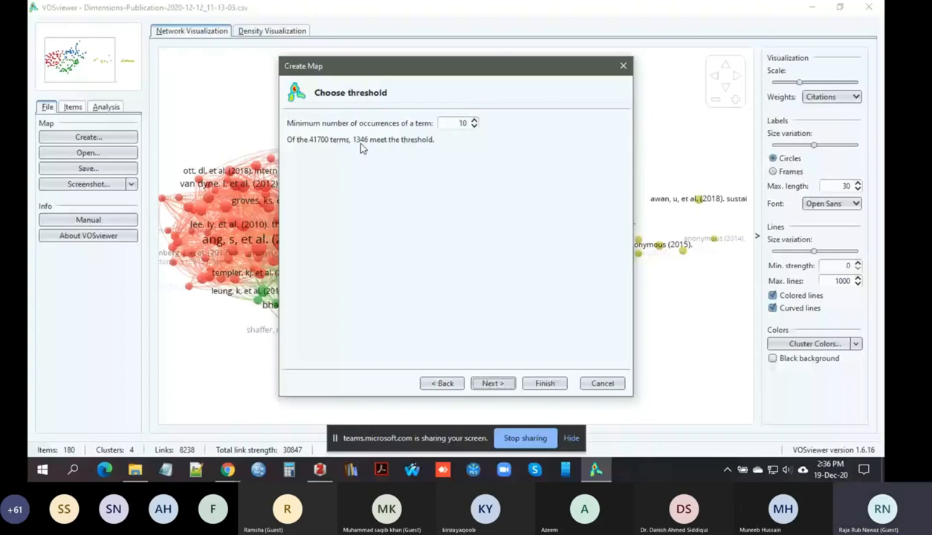
Step: Set the minimum number of term occurrences to 25, keep the 335 most relevant terms, and generate the map
click(475, 122)
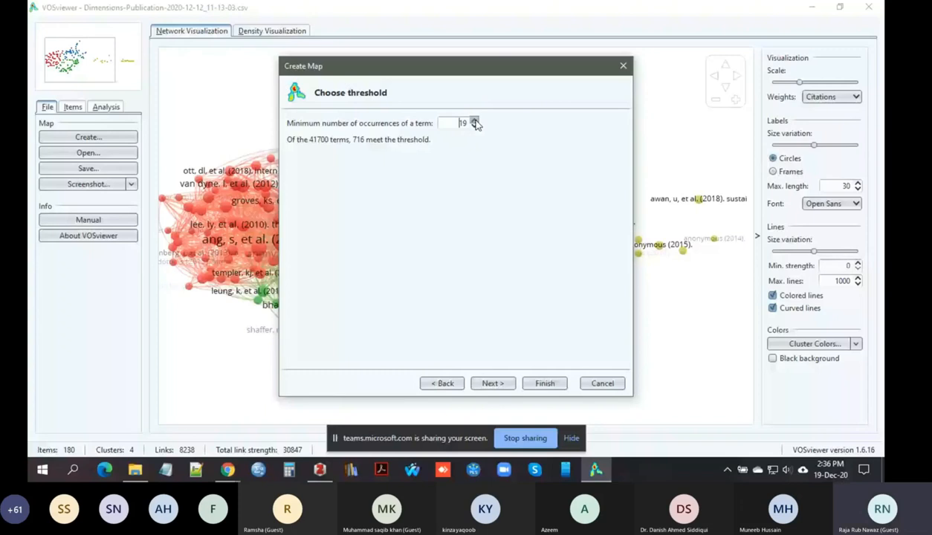
click(474, 121)
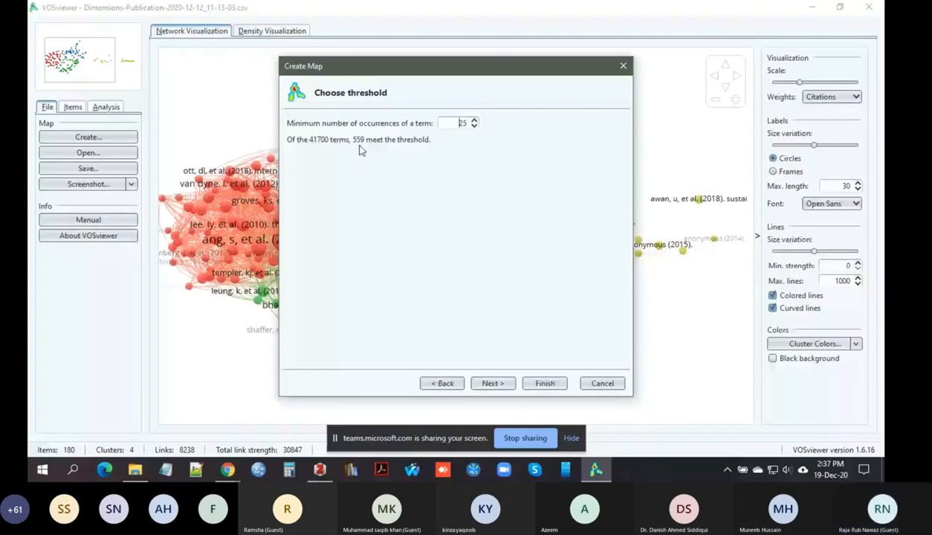
click(497, 385)
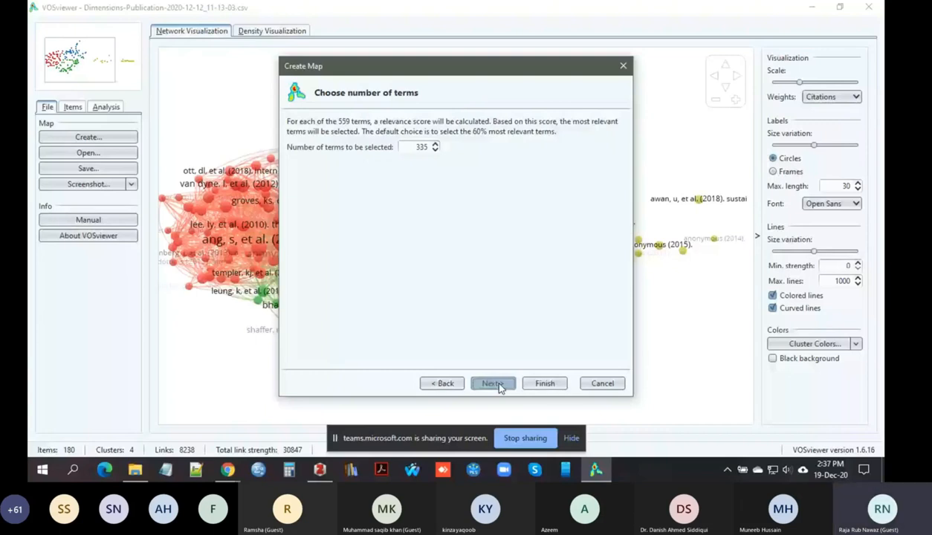
click(499, 386)
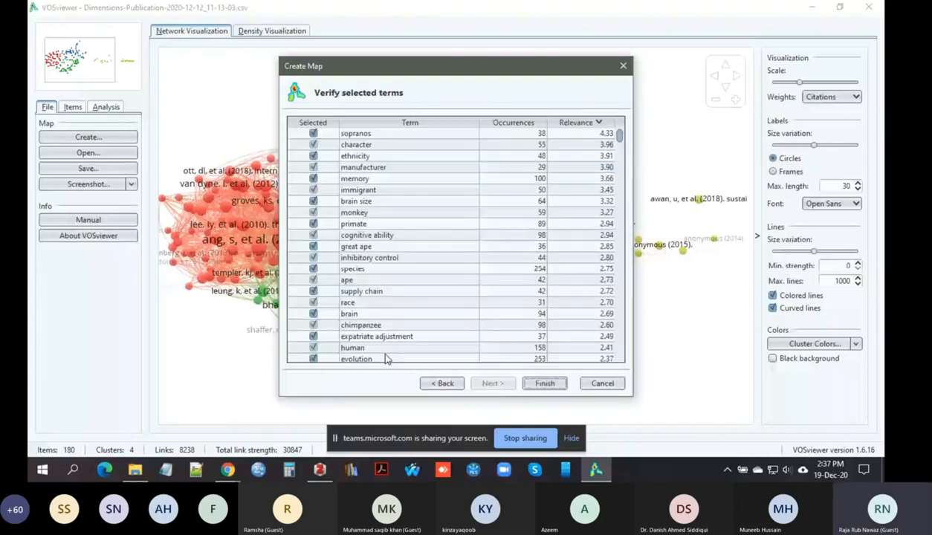
click(542, 384)
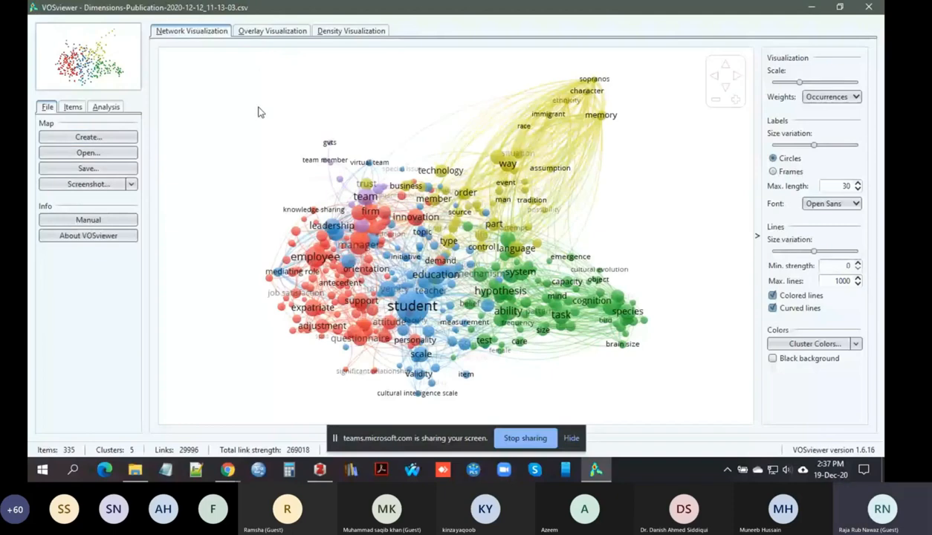
Step: View the term map as cluster density and as an overlay by average publication year, returning to the network visualization
click(351, 32)
click(774, 252)
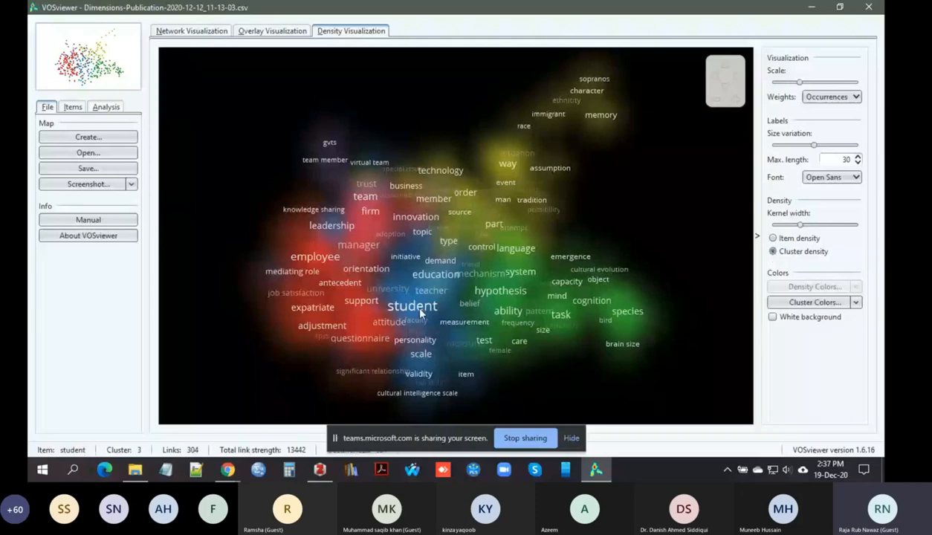
click(192, 31)
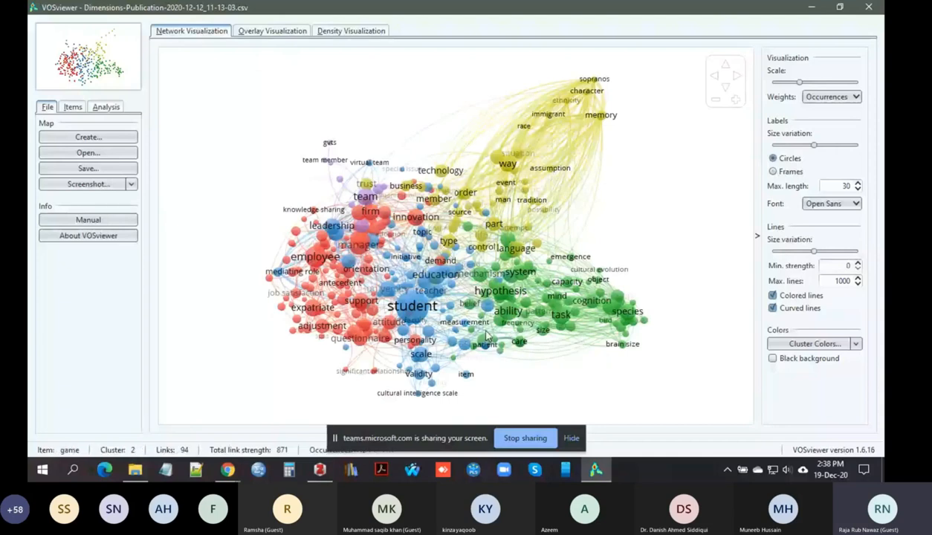
click(261, 32)
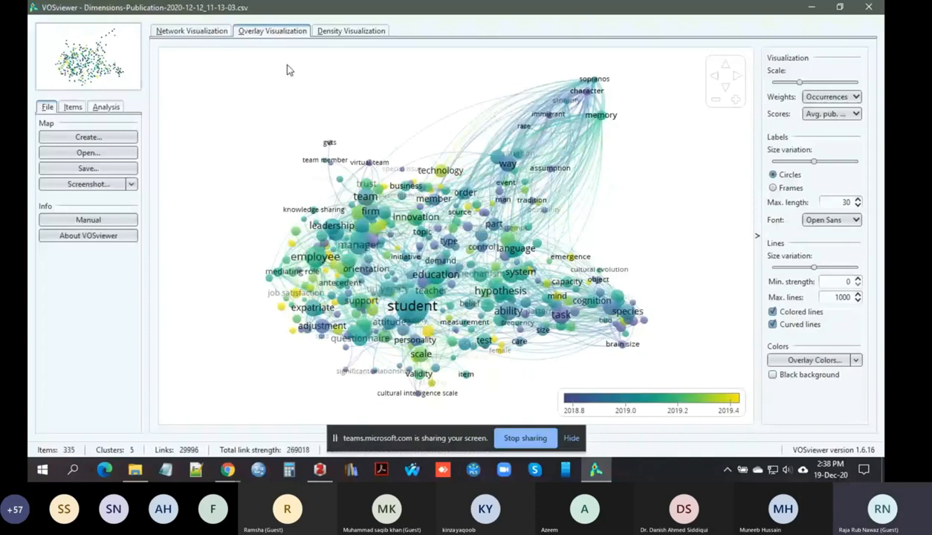
click(192, 30)
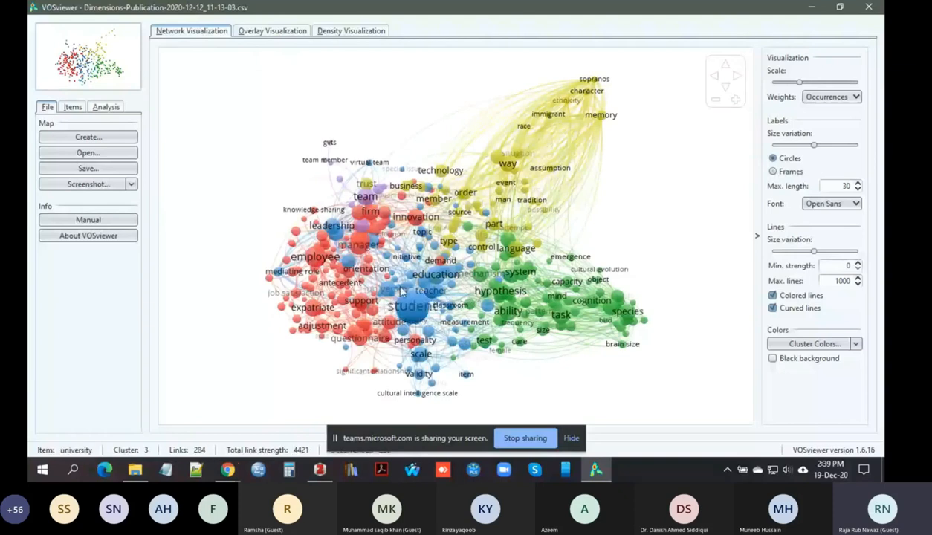
Step: Examine the clustered item list and the term network up close, including the links of the "innovation" term
click(72, 106)
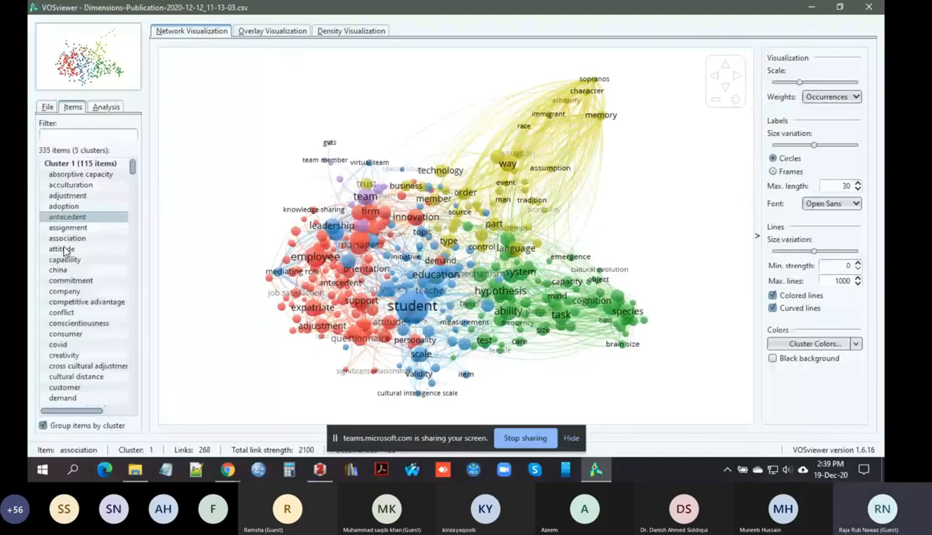
click(47, 107)
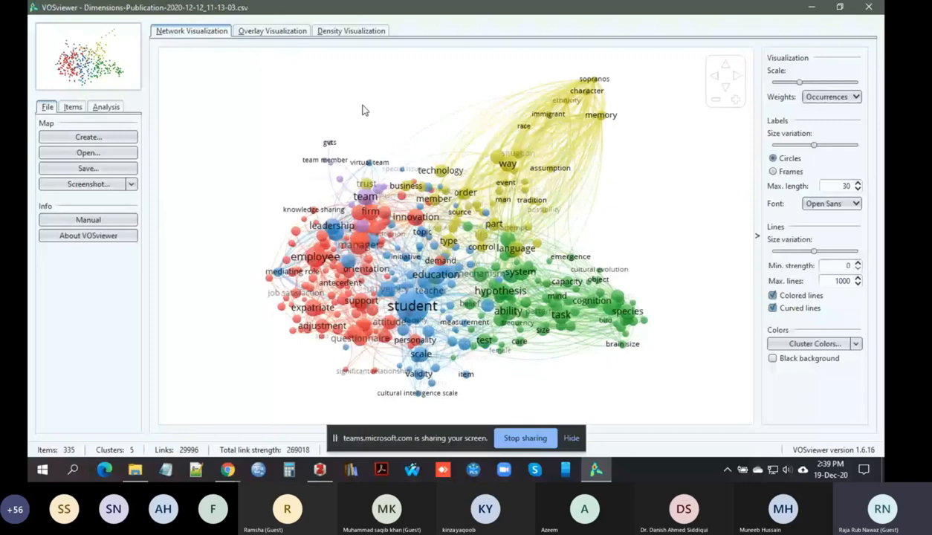
scroll(282, 202, up, 2)
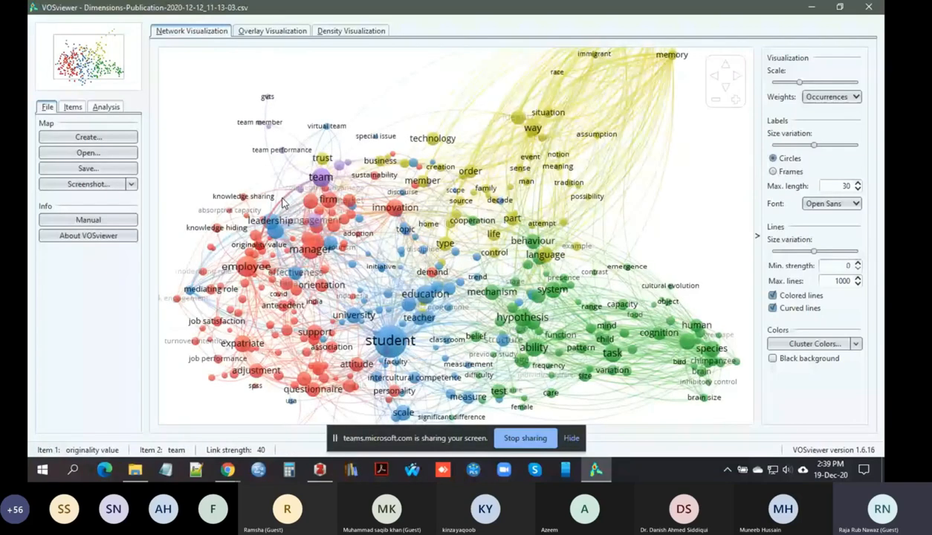
drag(211, 172, 284, 203)
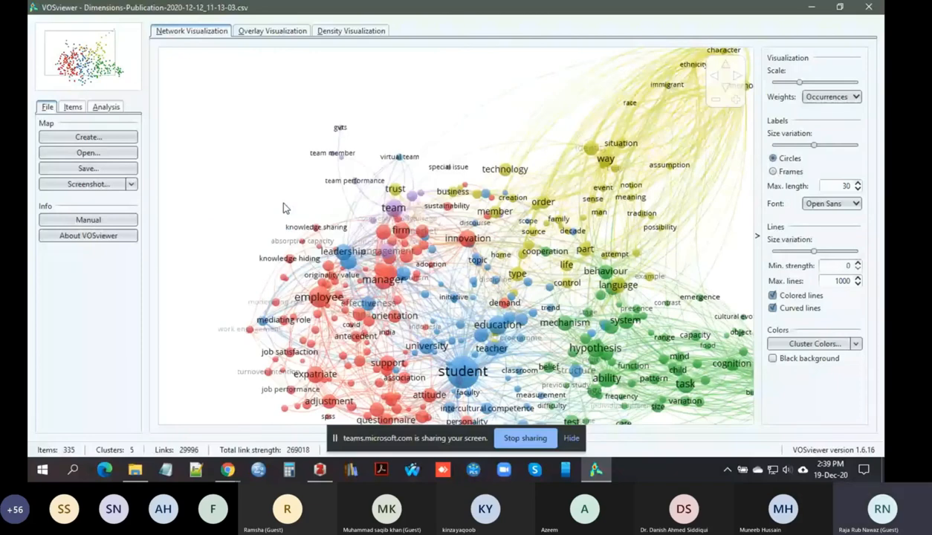
scroll(283, 207, up, 2)
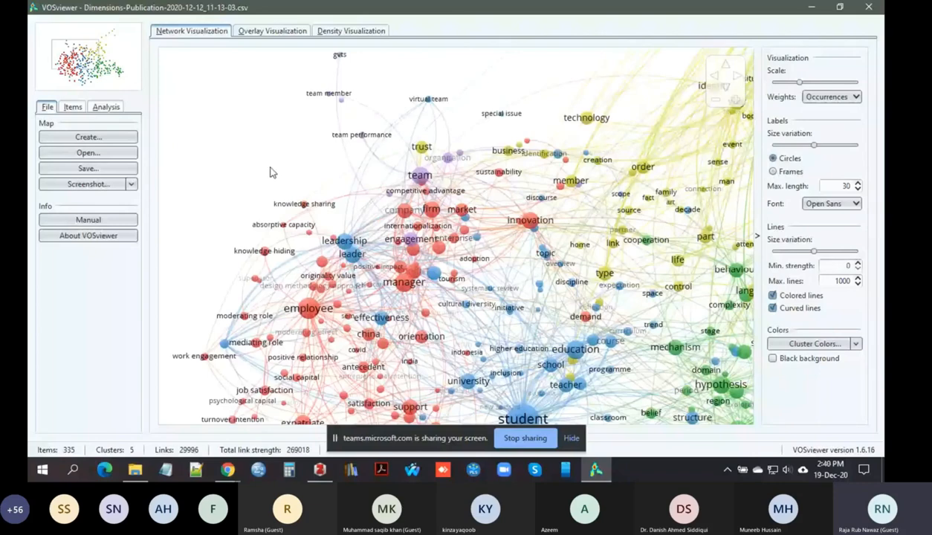
mouse_move(596, 470)
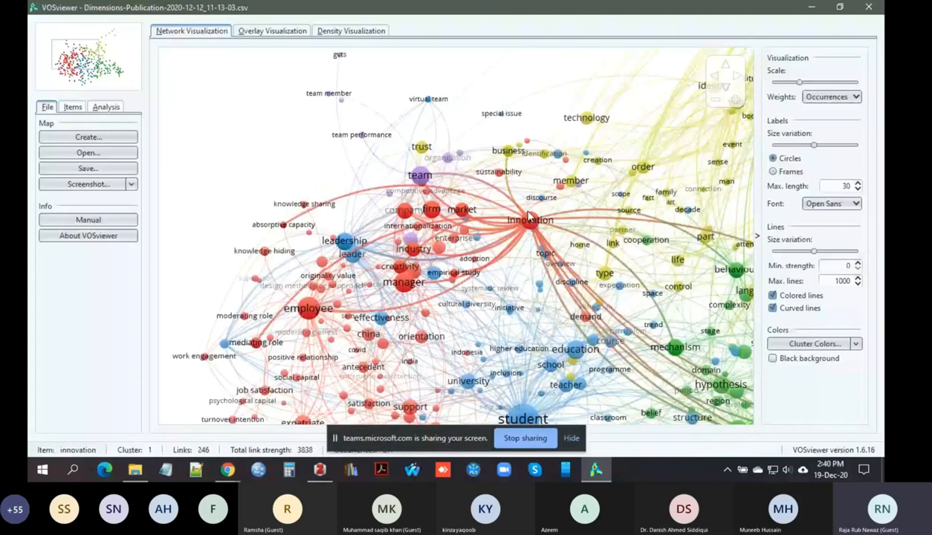
scroll(677, 267, down, 5)
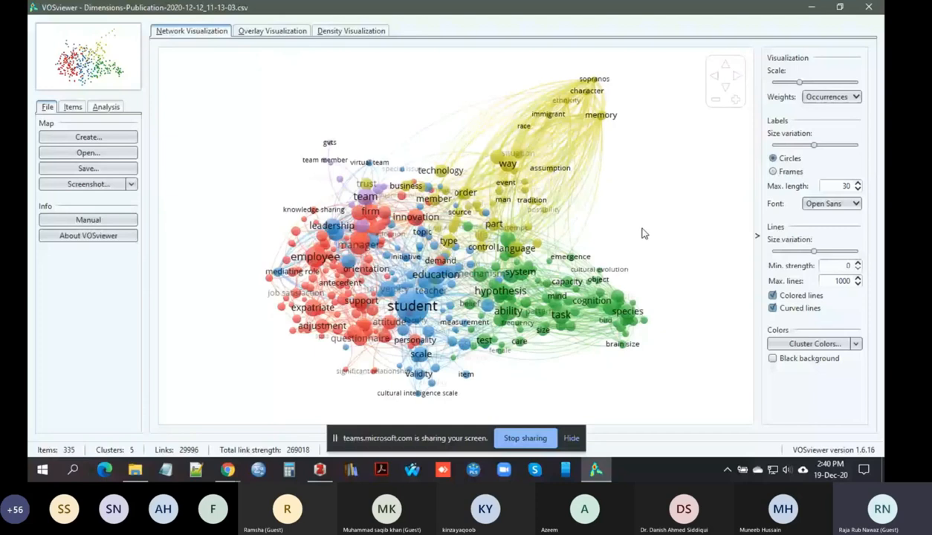
scroll(653, 244, up, 1)
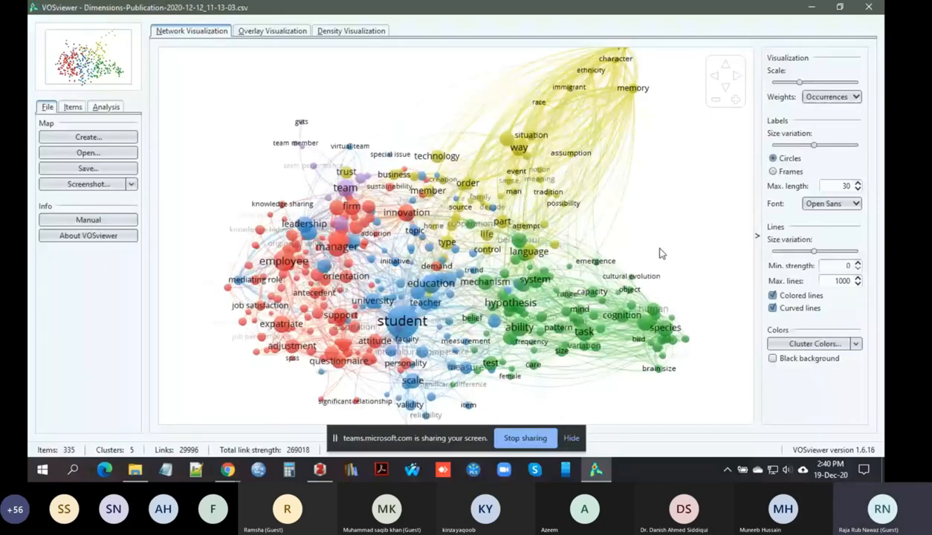
scroll(305, 239, down, 1)
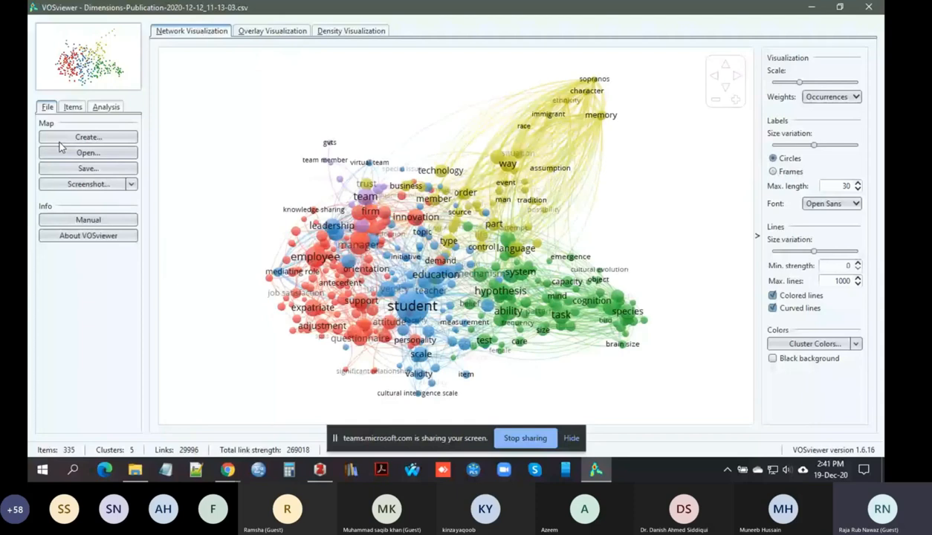
Step: Set up a new text-data map that downloads its data through an API, with Microsoft Academic as the source
click(81, 137)
click(494, 385)
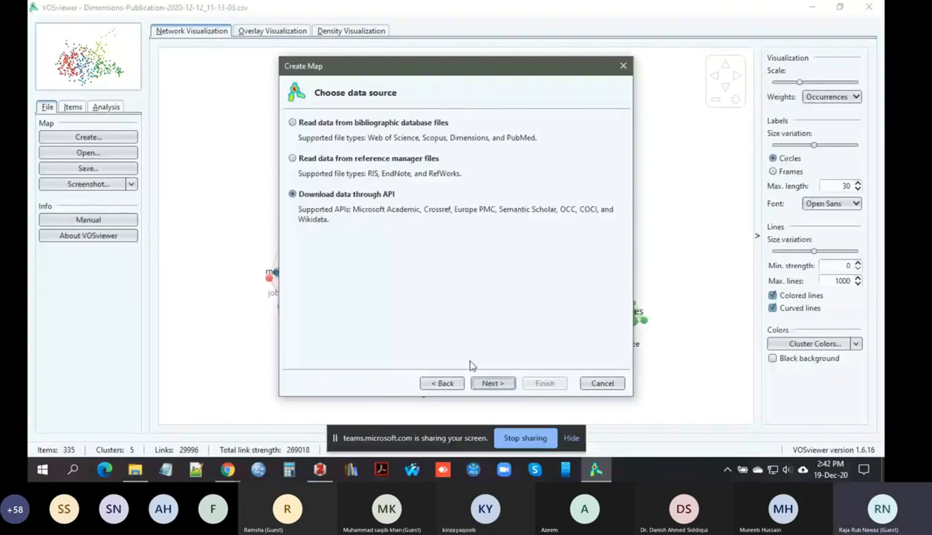
click(490, 383)
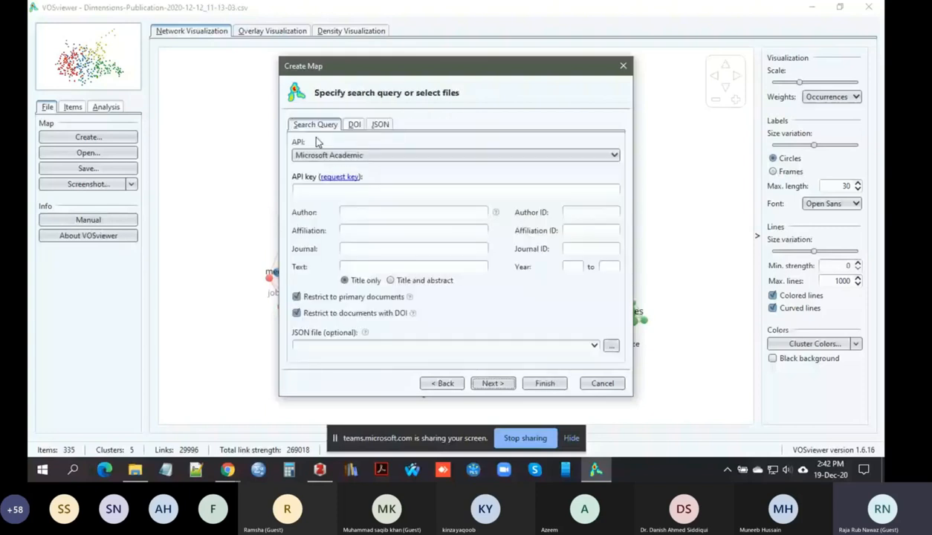
click(614, 156)
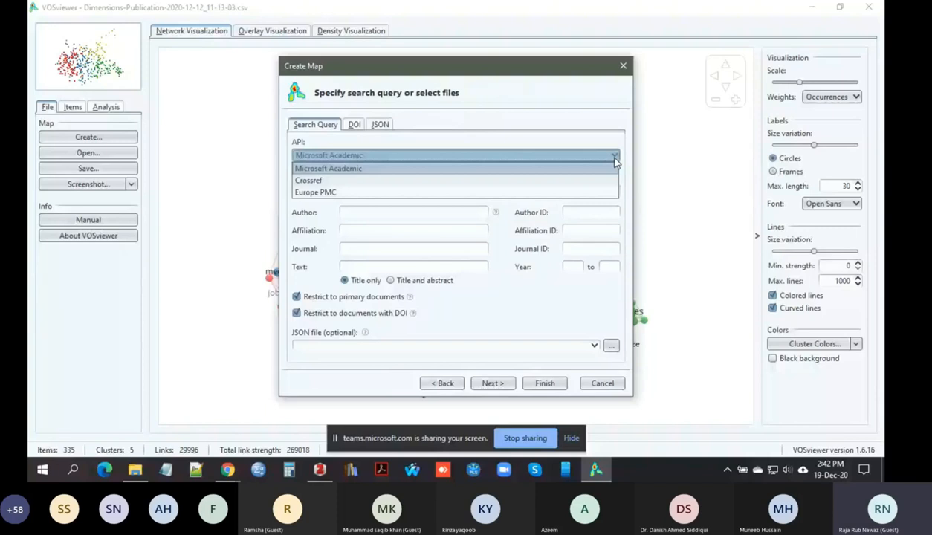
click(347, 169)
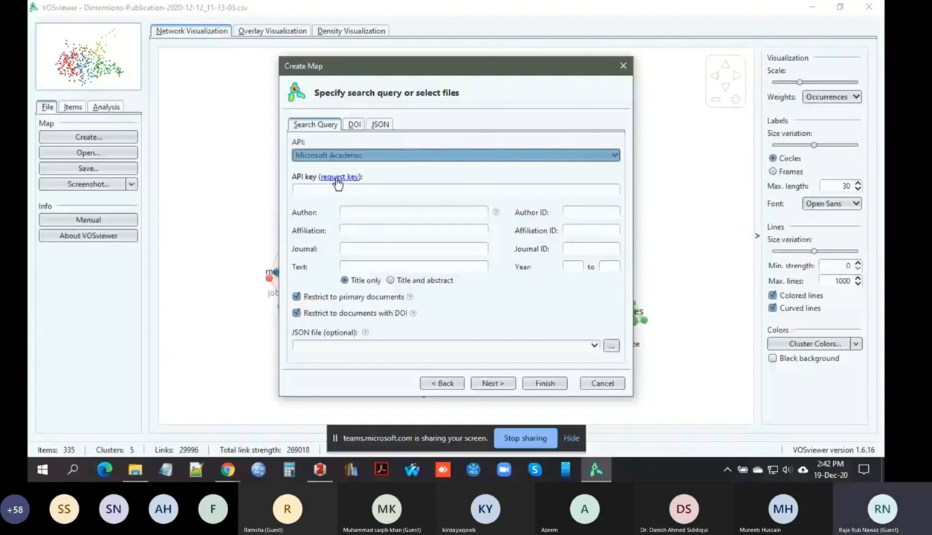
Step: Open the API key request page in the browser, review the Microsoft Research APIs sign-in form, and return to VOSviewer
click(336, 180)
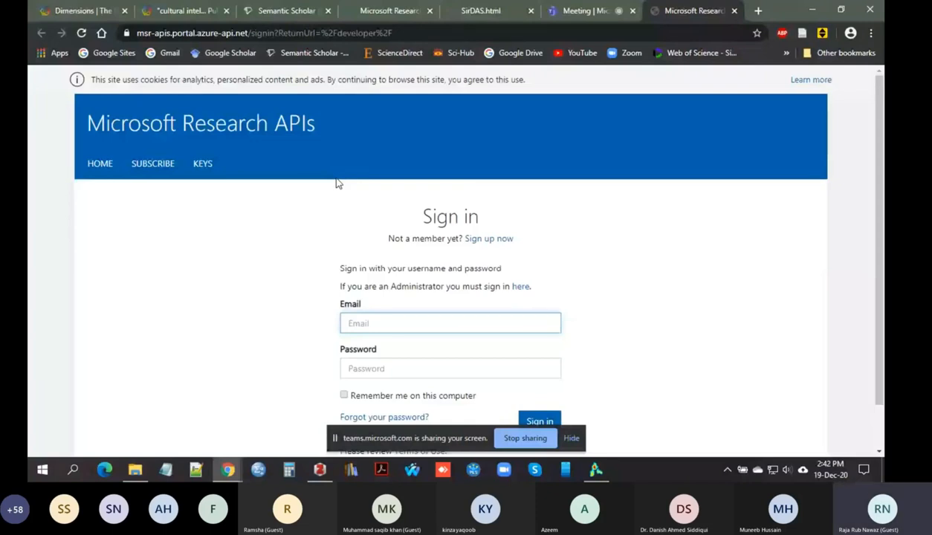
scroll(384, 359, down, 1)
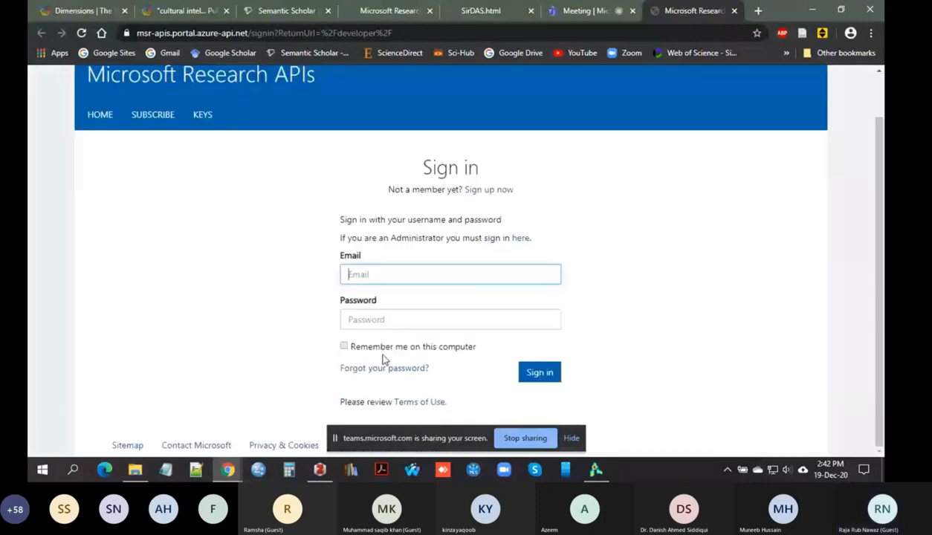
scroll(384, 359, up, 1)
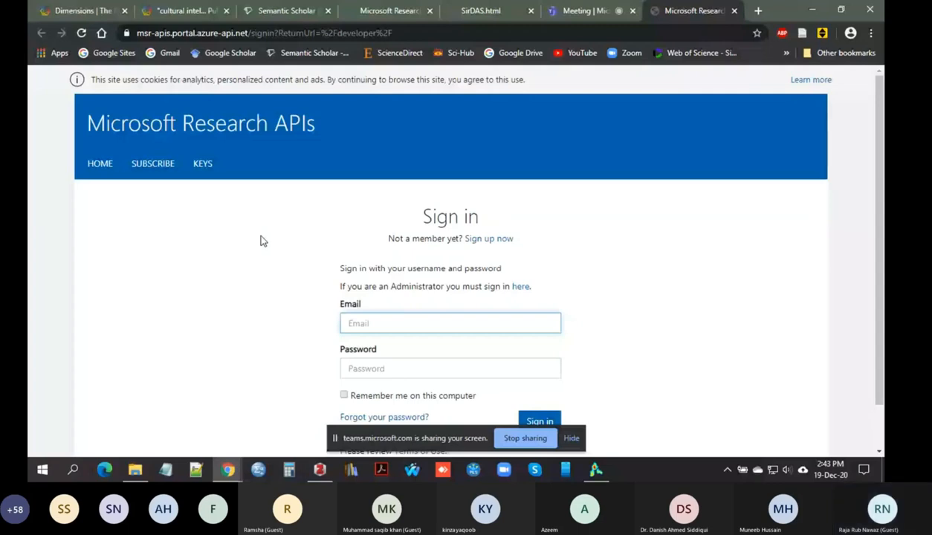
key(alt+Tab)
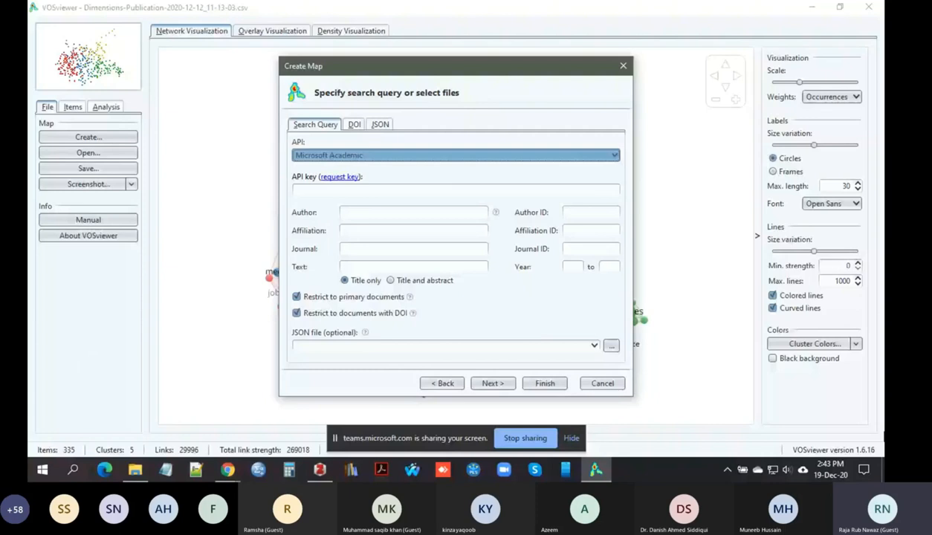
Step: Copy the primary key from the Microsoft Research API Keys text file on the desktop and paste it as the API key
key(super+d)
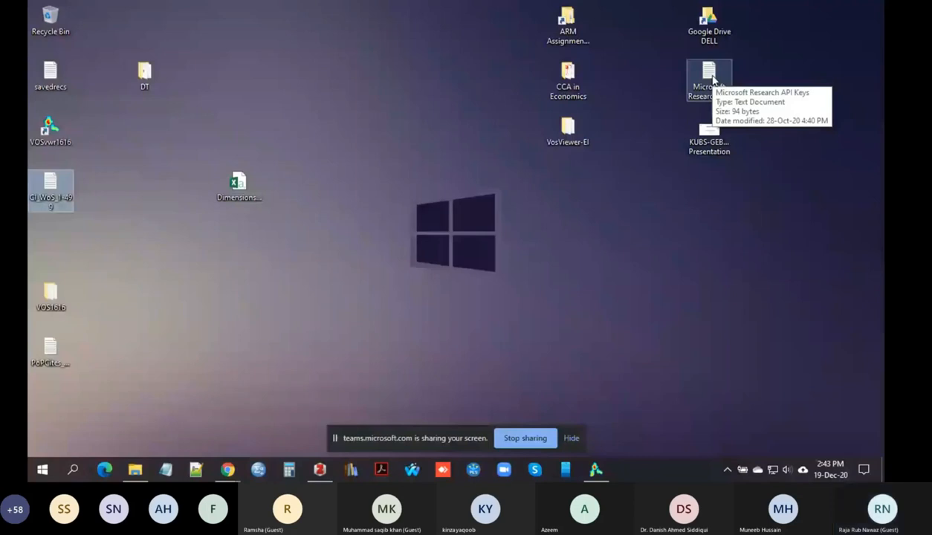
key(super+d)
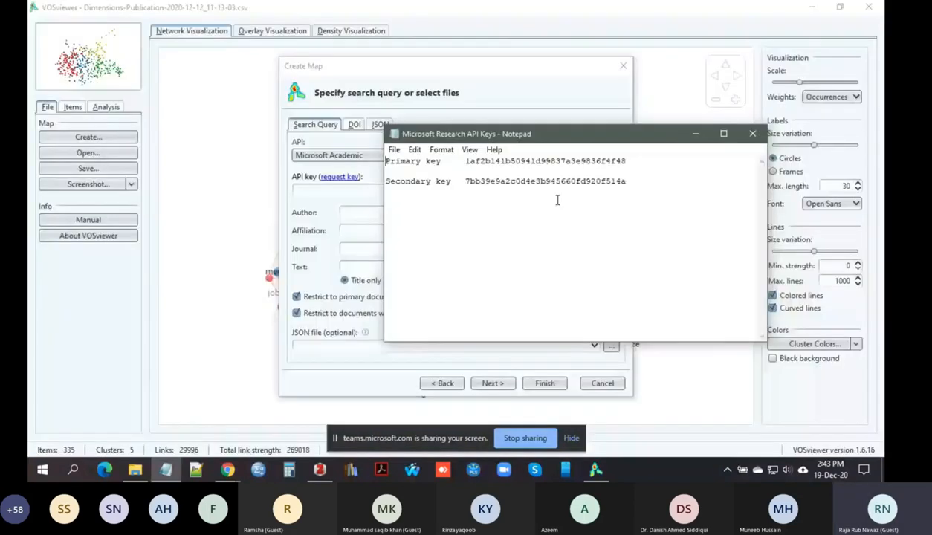
double_click(466, 160)
key(ctrl+c)
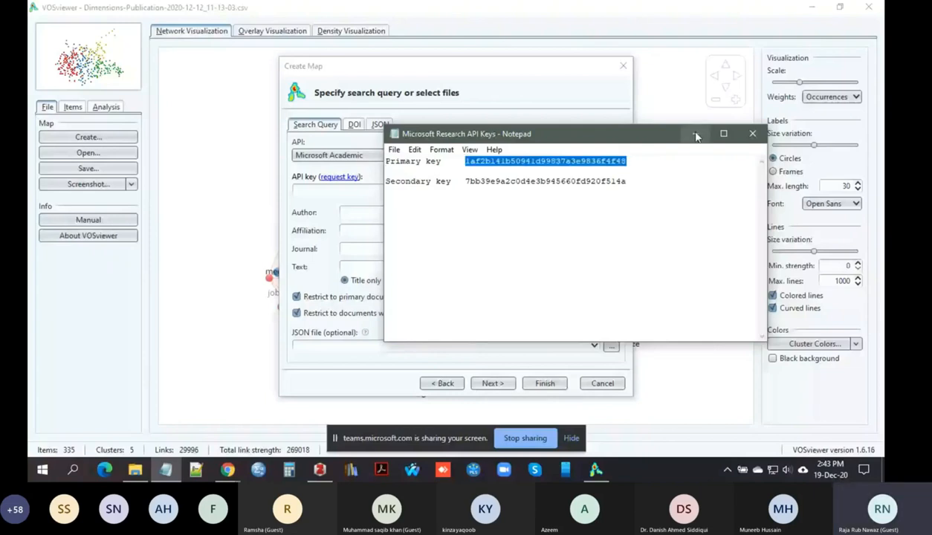
click(695, 134)
key(ctrl+v)
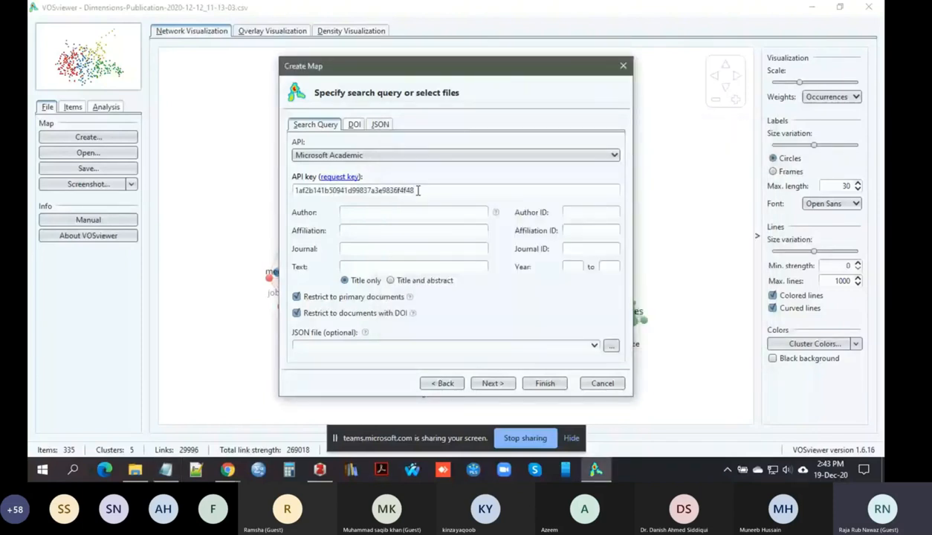
Step: Retrieve documents with "cultural intelligence" in the title, published from 2019 to 2020, keeping the primary-document and DOI restrictions
click(353, 265)
text("cu)
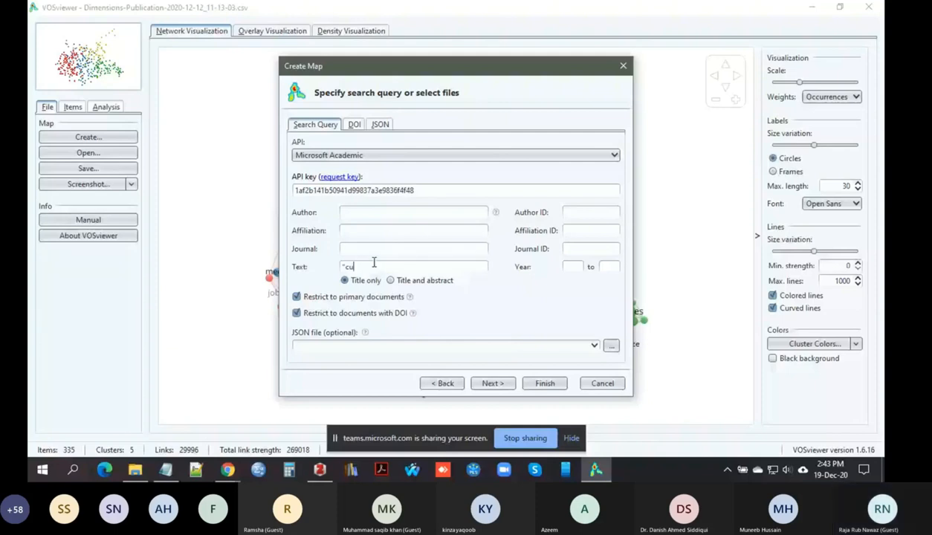
text(ltural int)
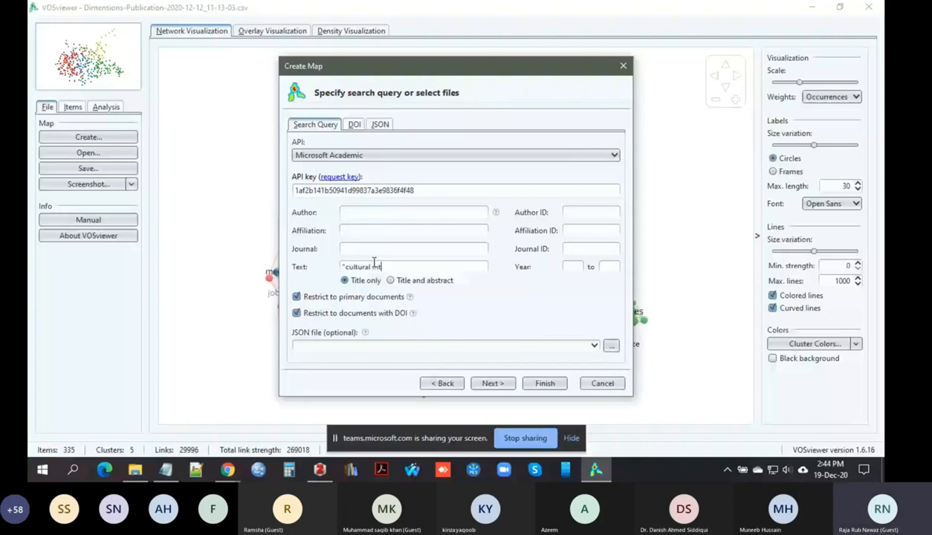
text(elligence")
click(580, 265)
text(2019)
click(606, 269)
text(2020)
click(491, 385)
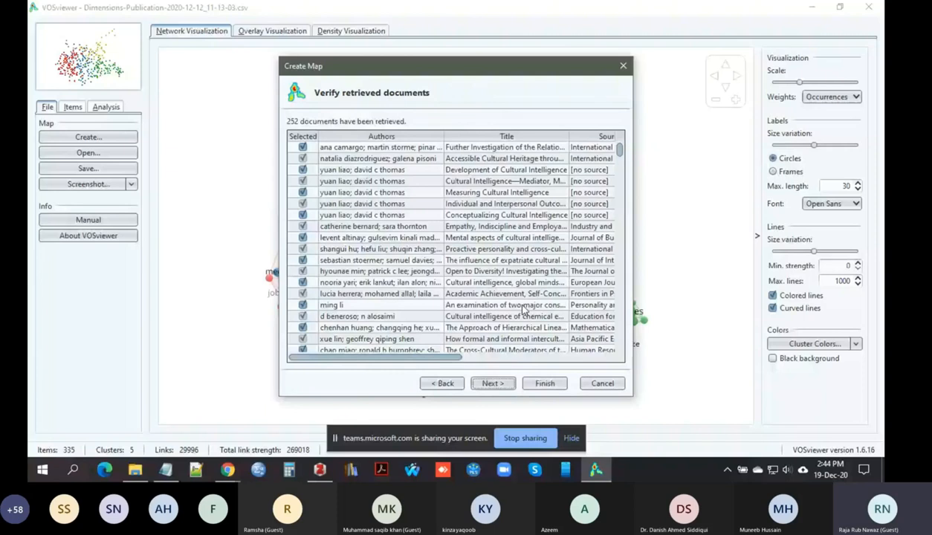
Step: Create a co-occurrence map of fields of study from all retrieved documents, with full counting, a minimum of 5 occurrences and 53 keywords
click(493, 384)
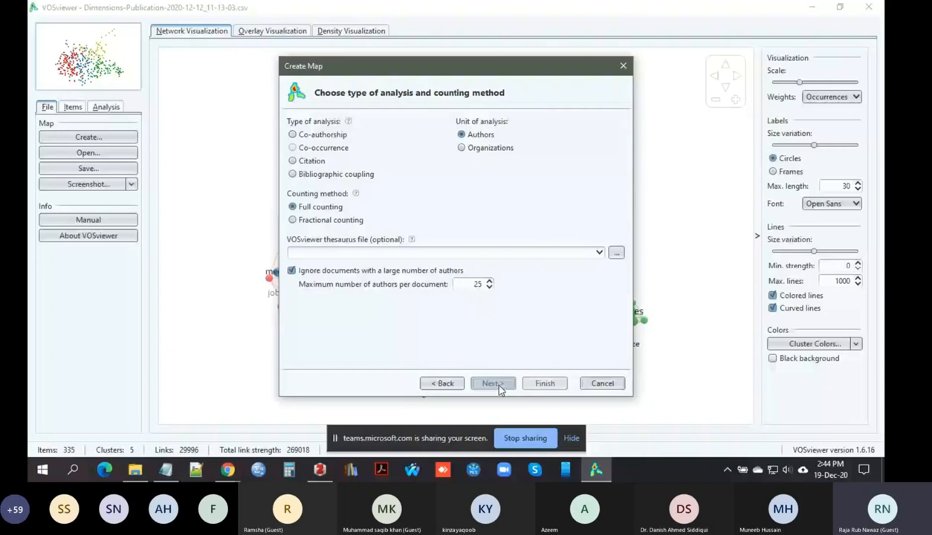
click(338, 174)
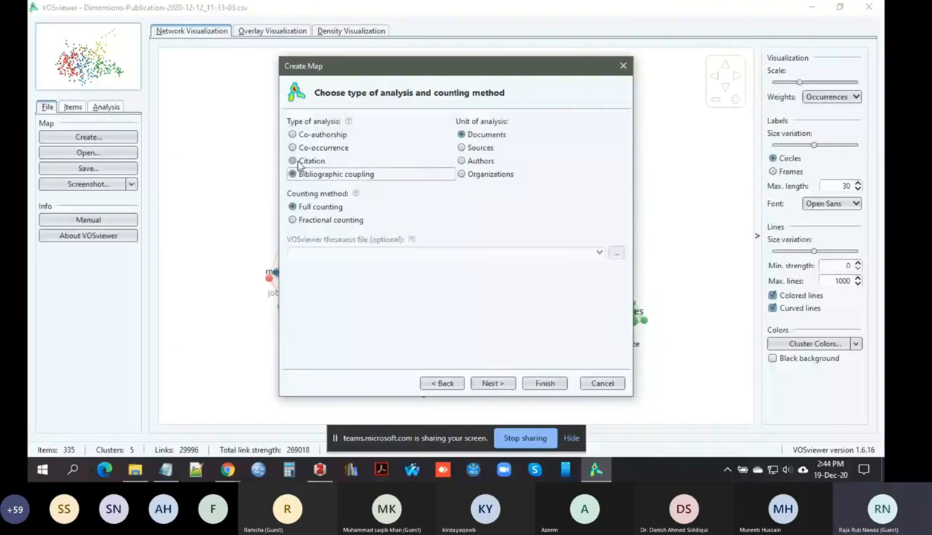
click(306, 148)
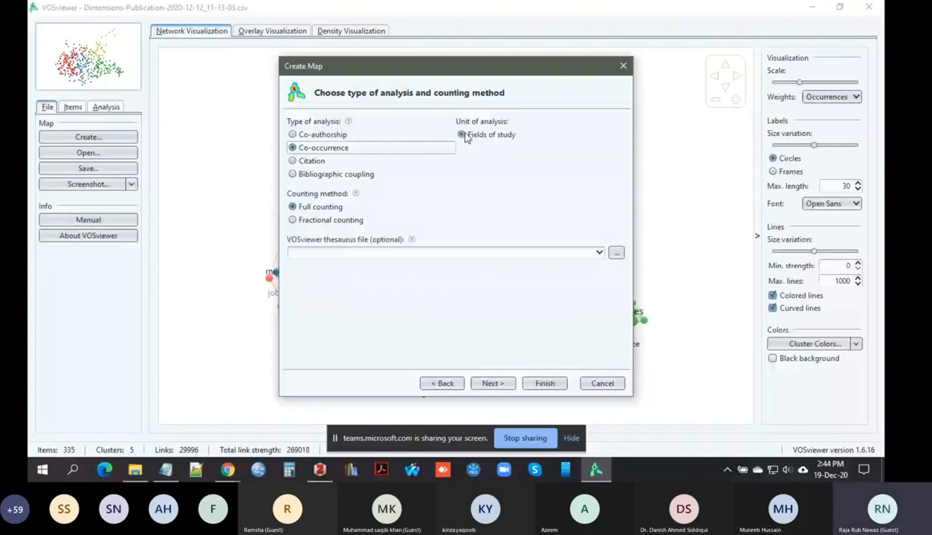
click(493, 383)
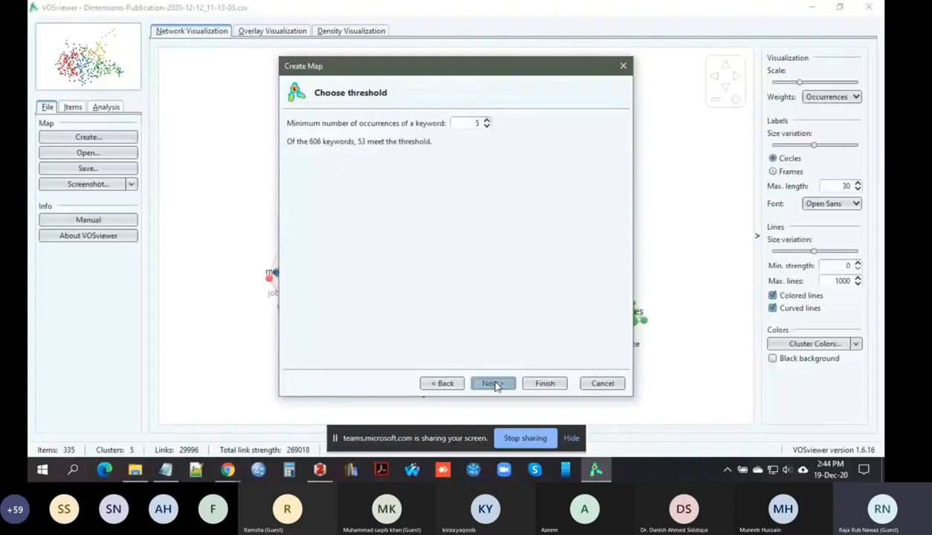
click(494, 383)
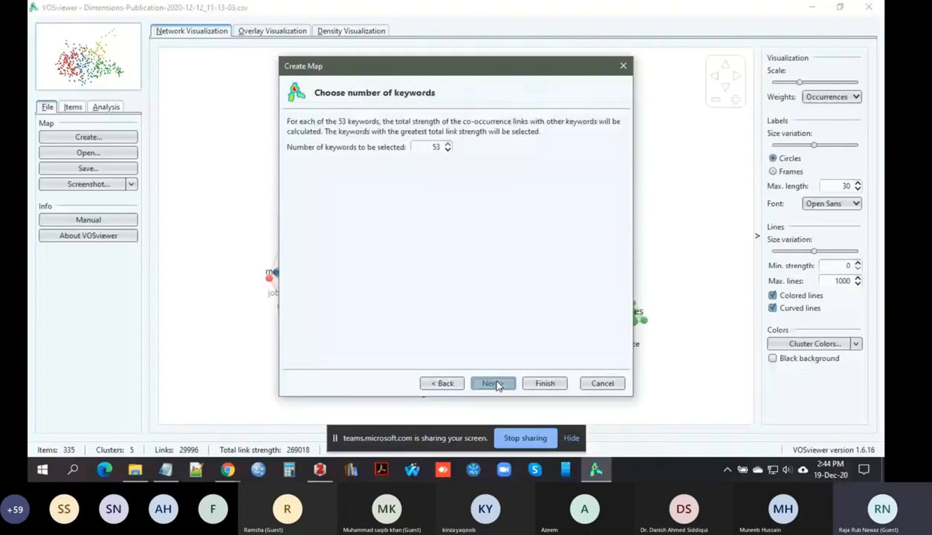
click(545, 384)
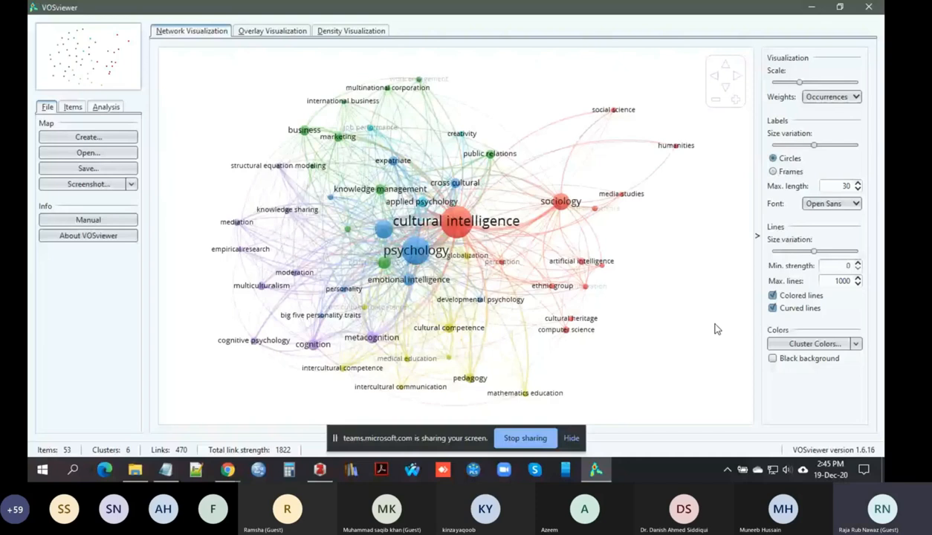
Step: Examine the keyword map in network, overlay and density visualizations, including the links of "cultural intelligence", and return to the network view
mouse_move(227, 470)
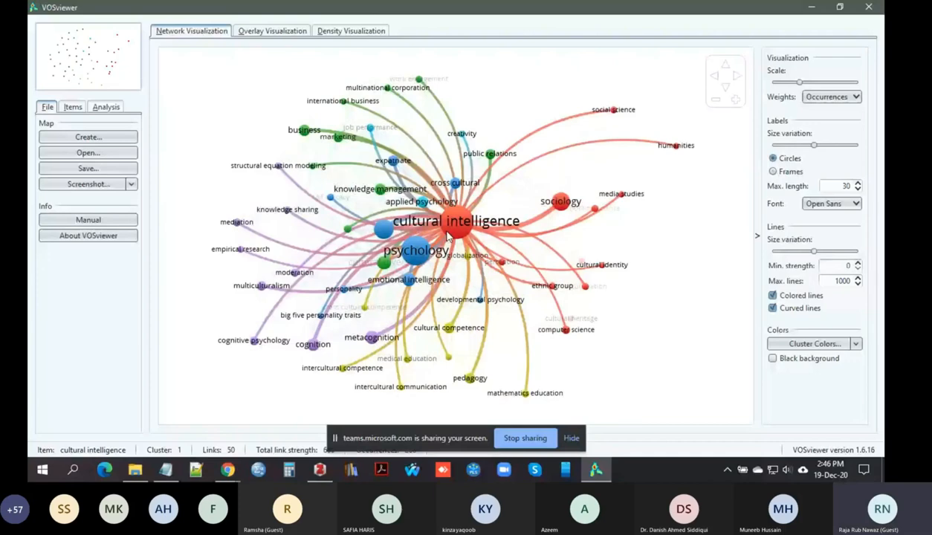
click(255, 34)
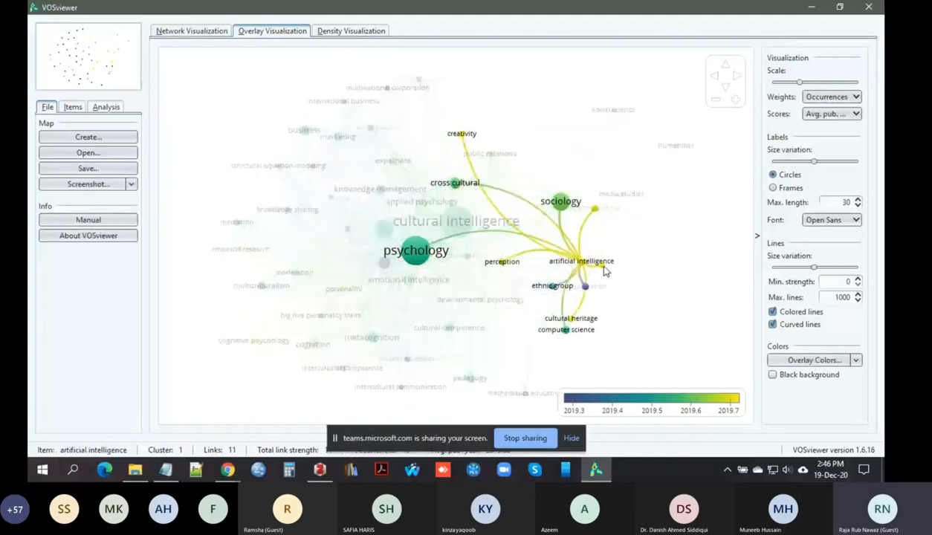
click(351, 31)
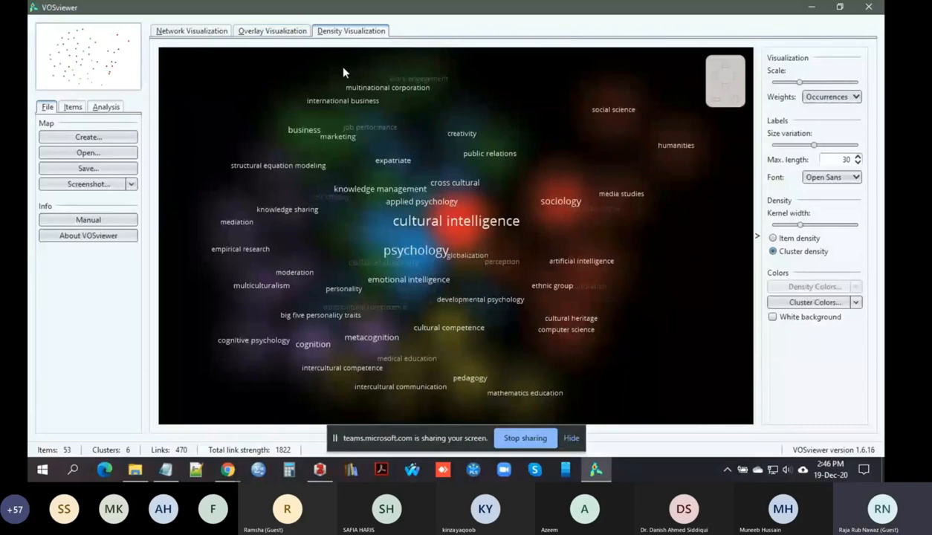
click(192, 31)
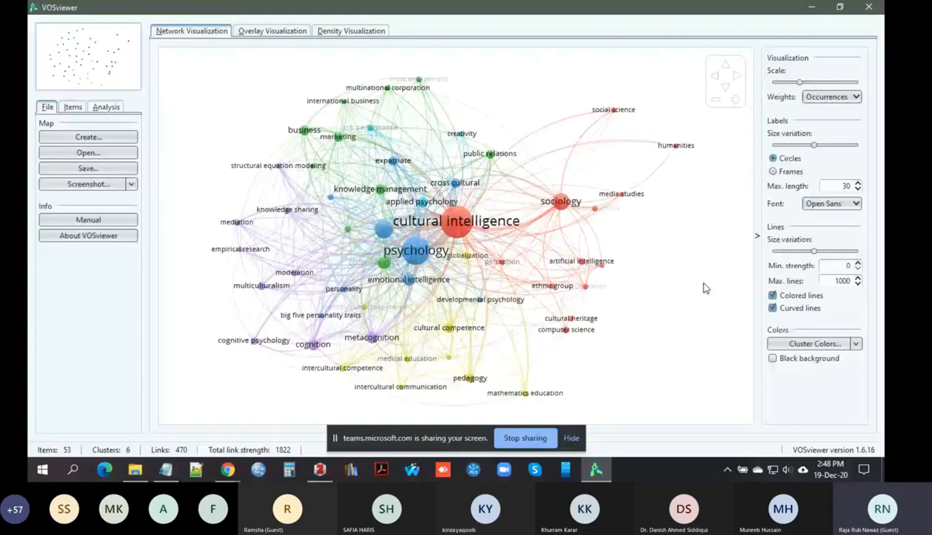
Step: Close VOSviewer and bring up the Semantic Scholar home page in Chrome
click(870, 8)
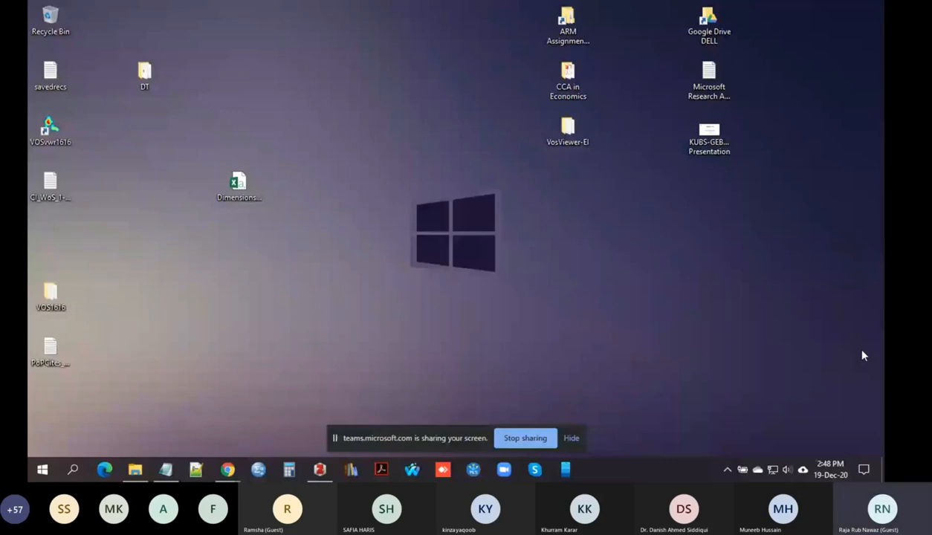
mouse_move(227, 475)
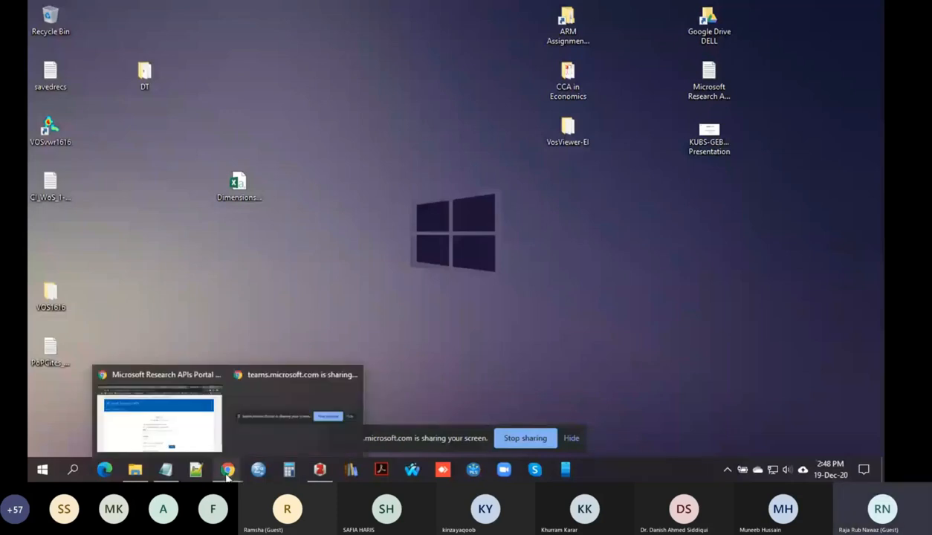
click(208, 443)
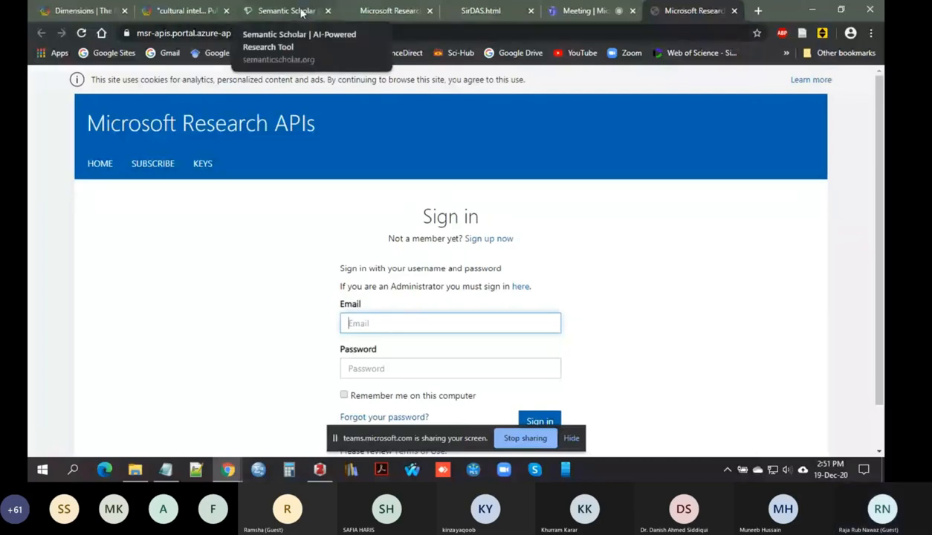
click(302, 12)
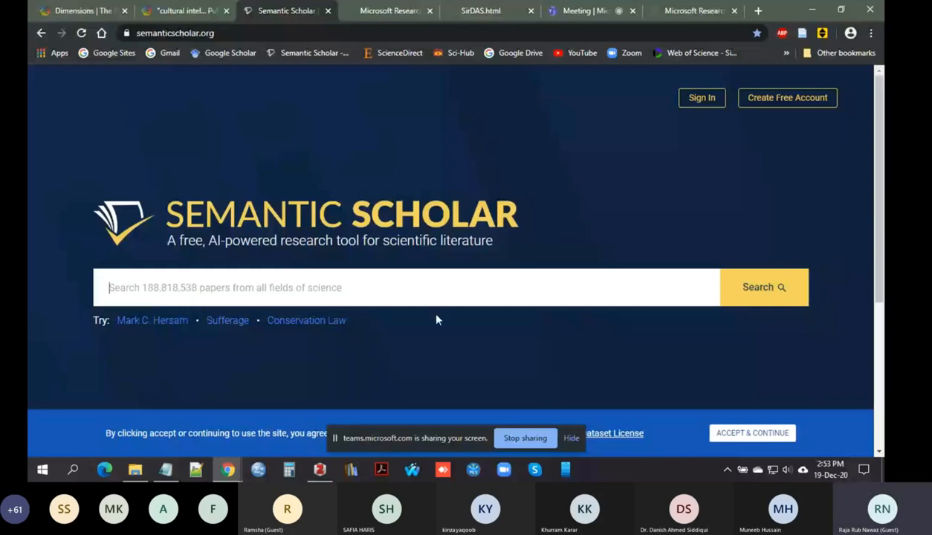
Step: Switch to Zotero, open the Online Perceived Risks collection and widen its Title column to show longer article titles
mouse_move(320, 479)
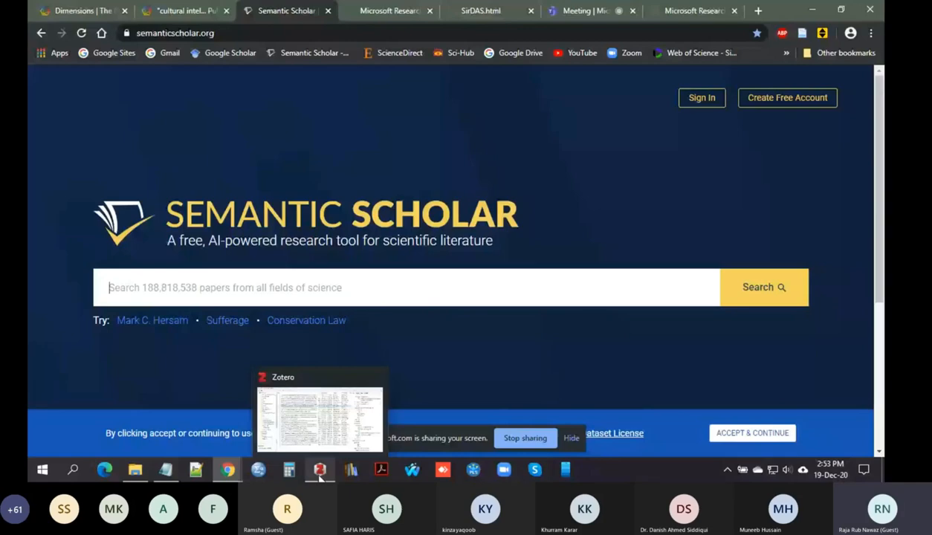
click(321, 478)
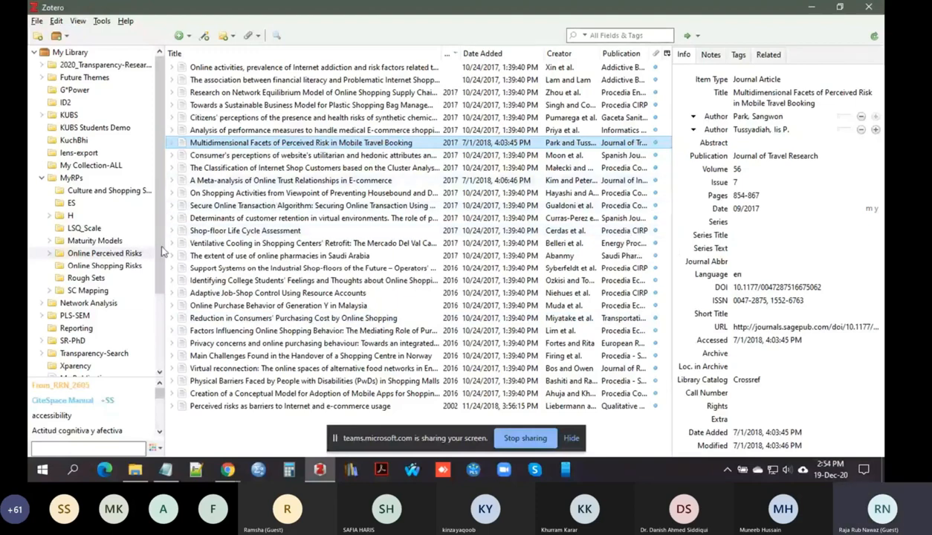
click(104, 254)
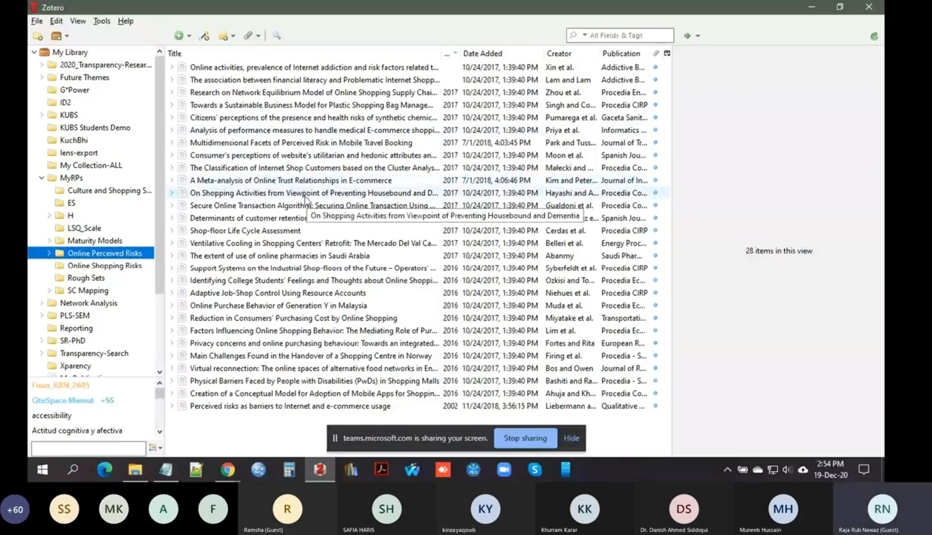
click(455, 68)
drag(459, 54, 548, 73)
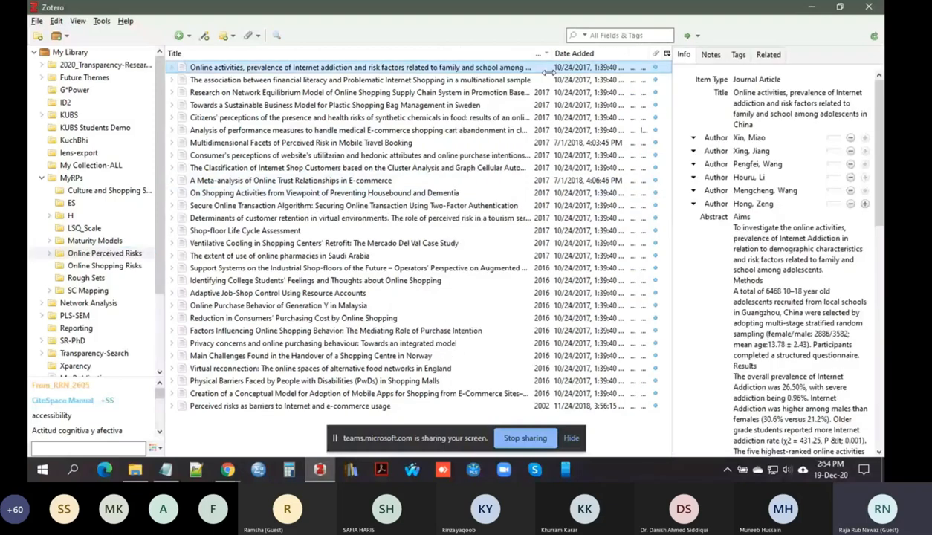
drag(549, 72, 582, 71)
Step: Copy the title of the "Determinants of customer retention in virtual environments" article from Zotero and search Semantic Scholar for it
click(297, 218)
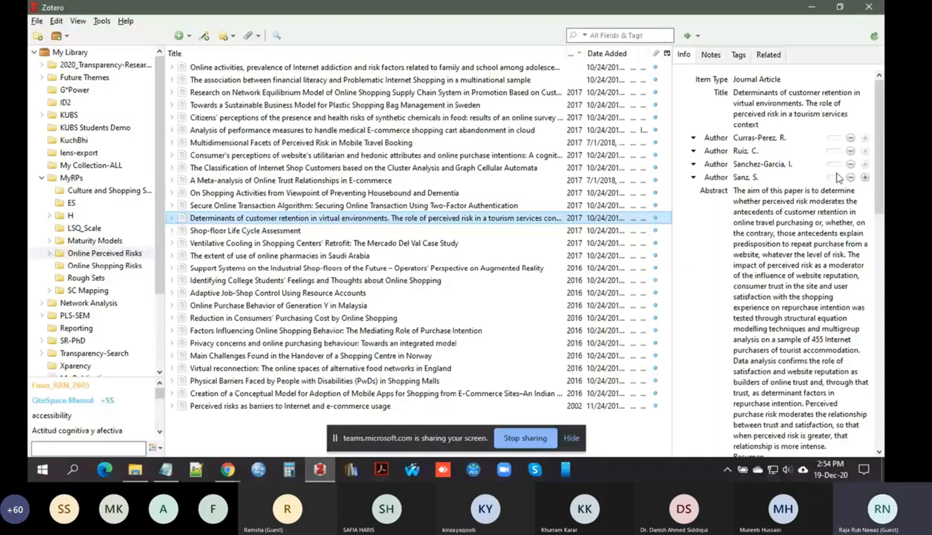
click(794, 110)
key(ctrl+c)
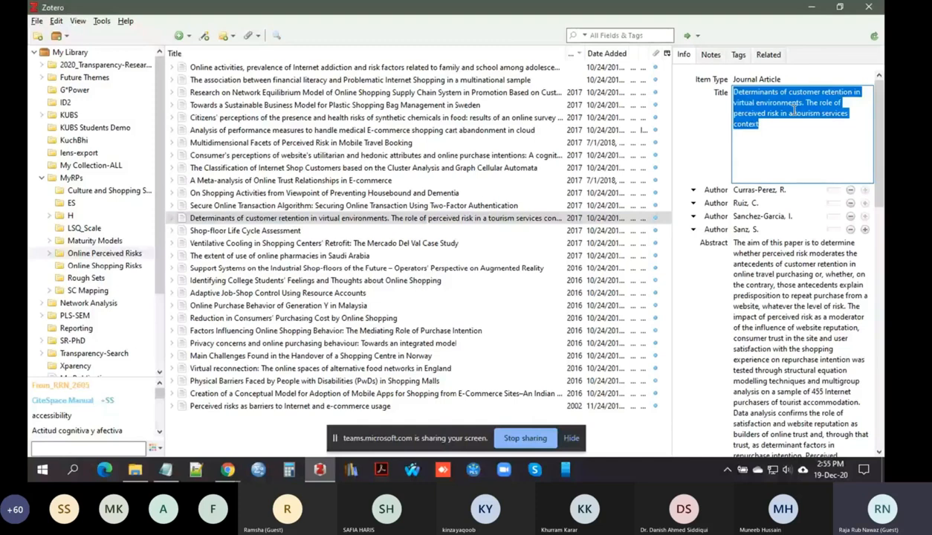
key(ctrl)
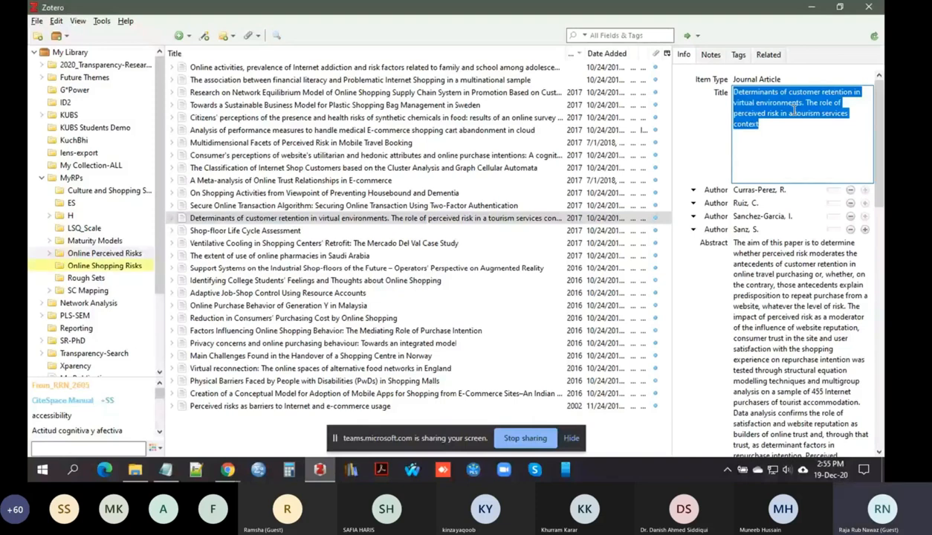
key(alt+Tab)
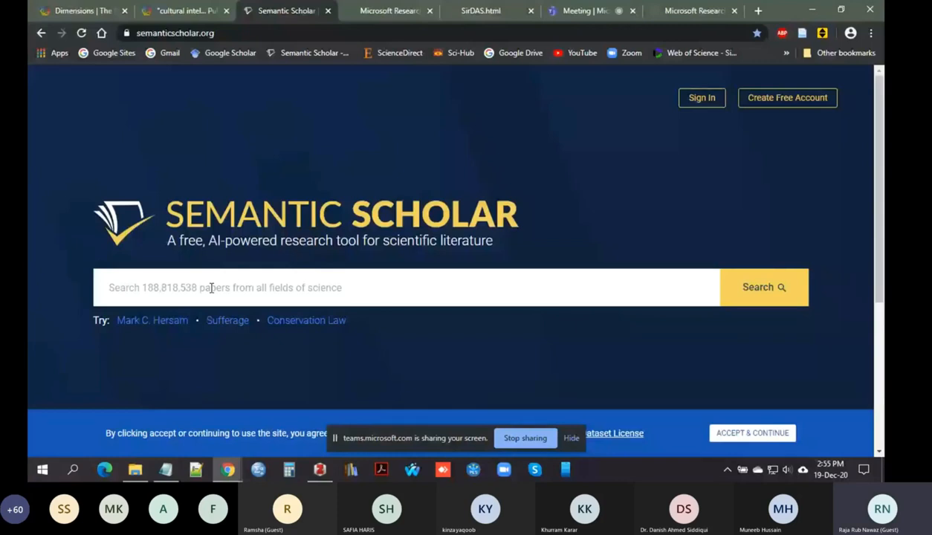
key(ctrl+v)
click(765, 288)
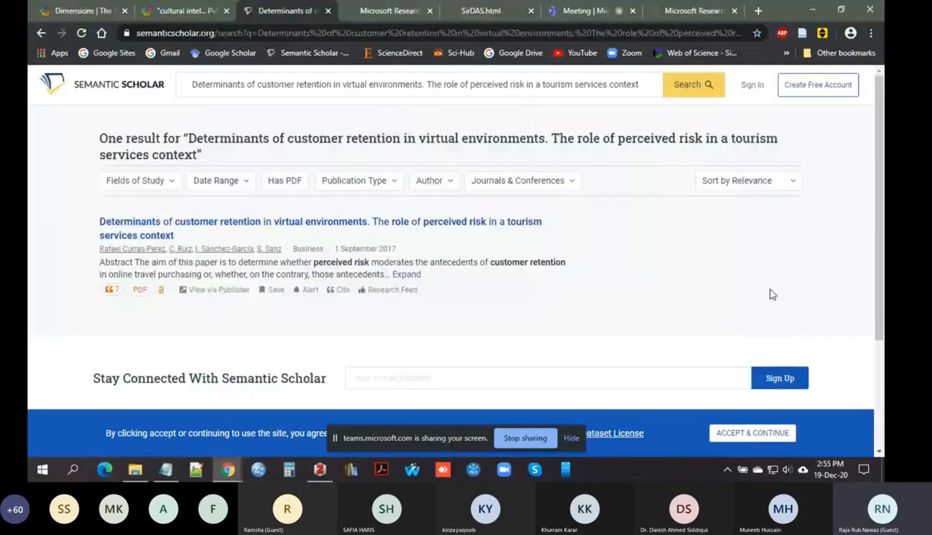
Step: Preview the citation chart of the "Determinants of customer retention in virtual environments" search result and open the article's page
mouse_move(117, 292)
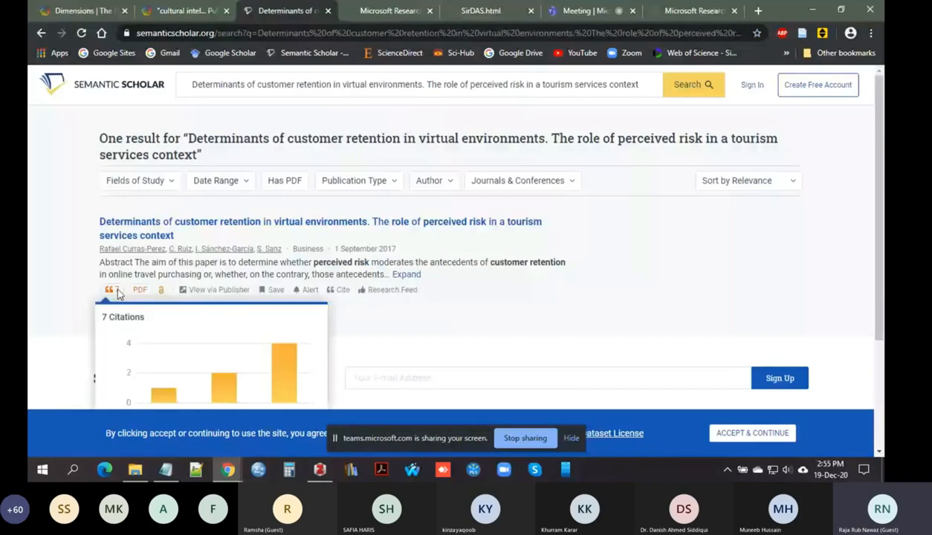
scroll(116, 293, down, 1)
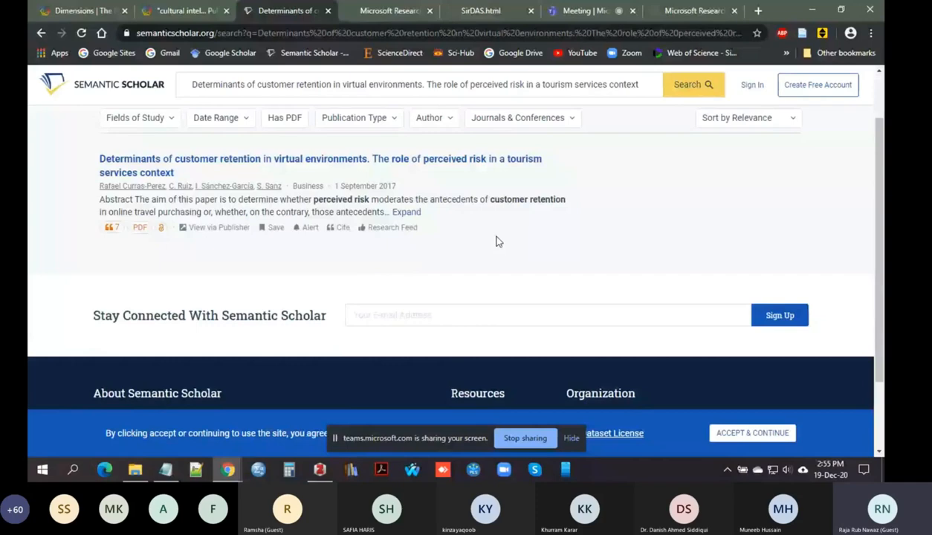
scroll(499, 242, down, 1)
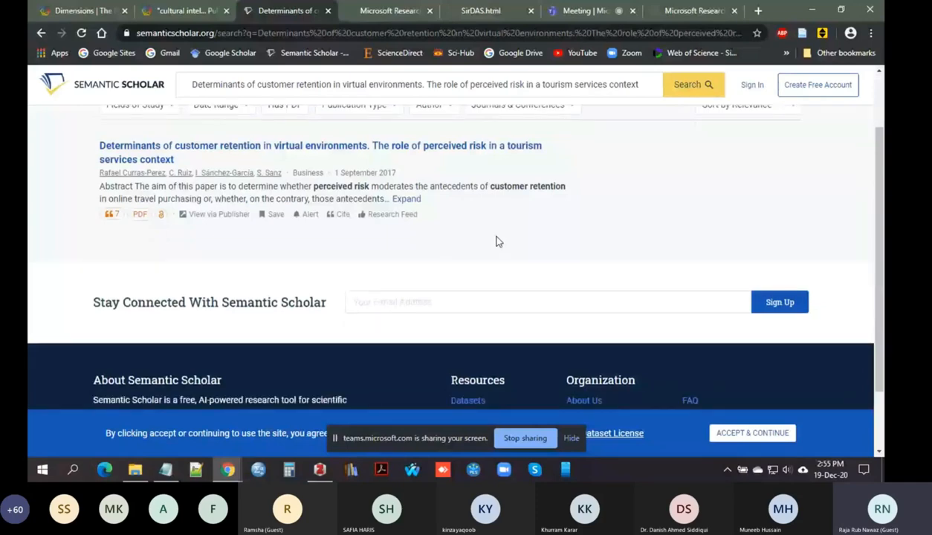
scroll(499, 242, down, 1)
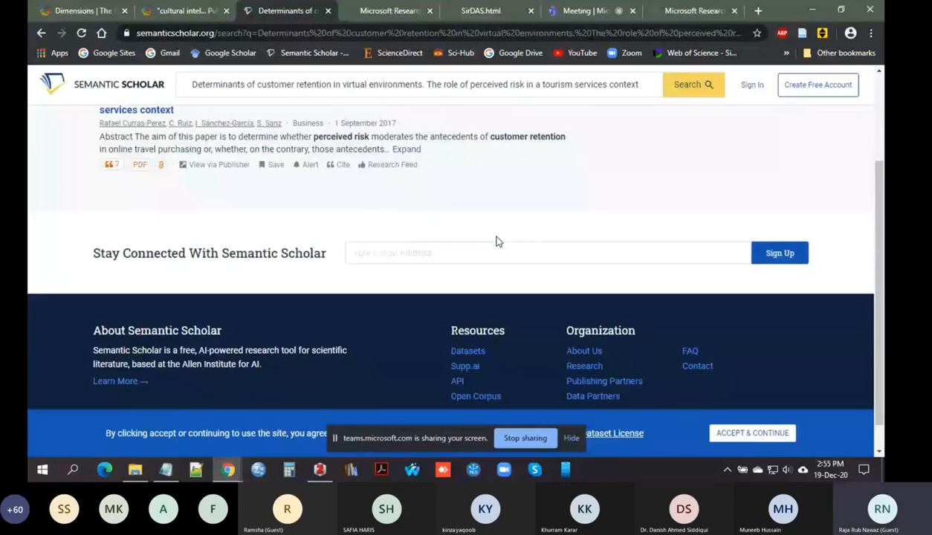
scroll(290, 229, up, 2)
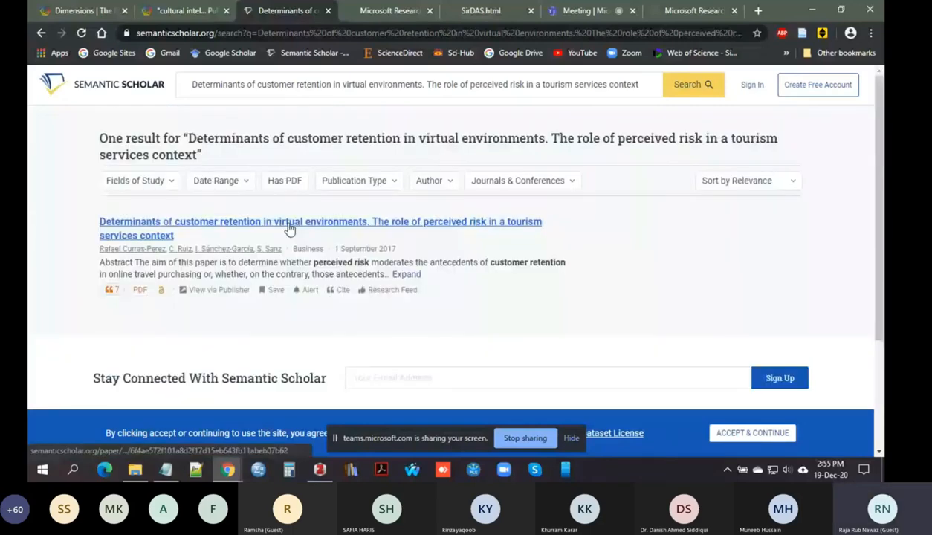
click(290, 227)
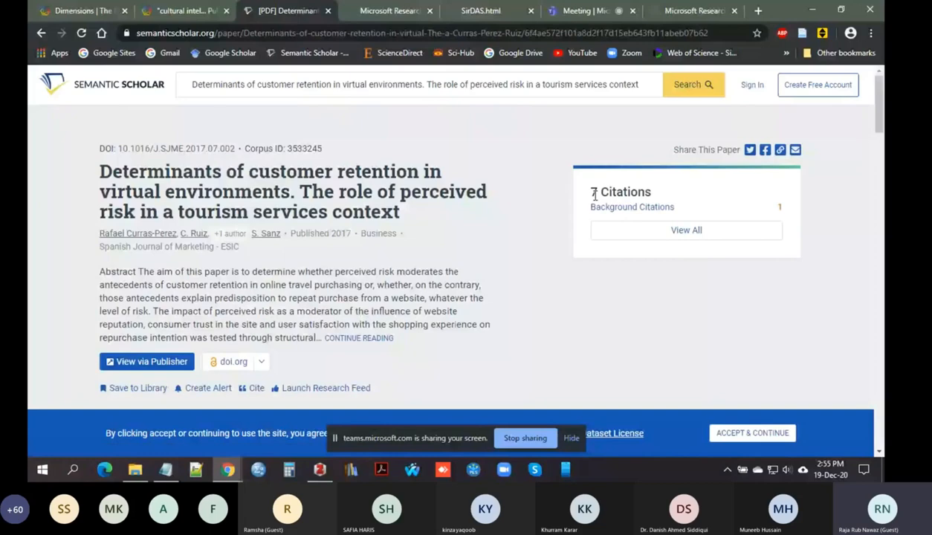
Step: Examine the list of papers citing the article, including their titles, fields and publication years
scroll(366, 266, down, 6)
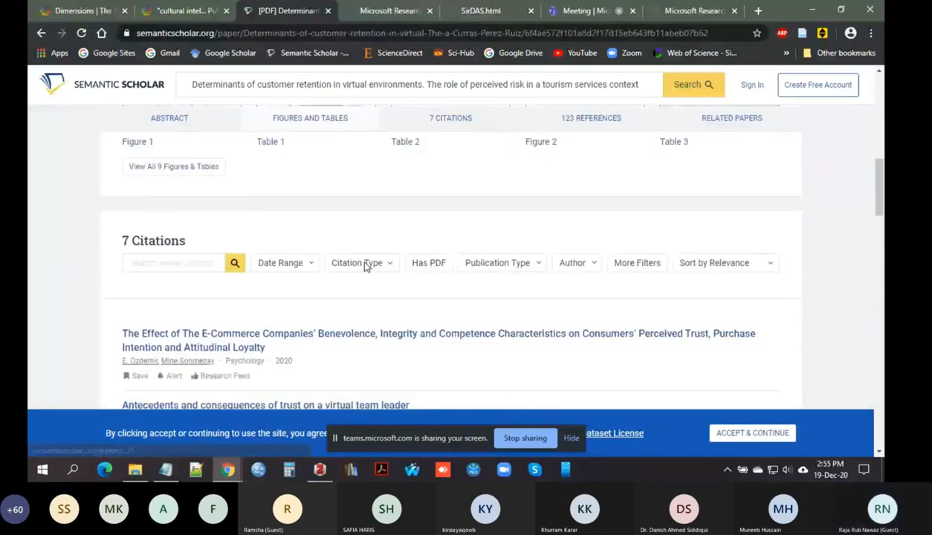
scroll(366, 266, down, 1)
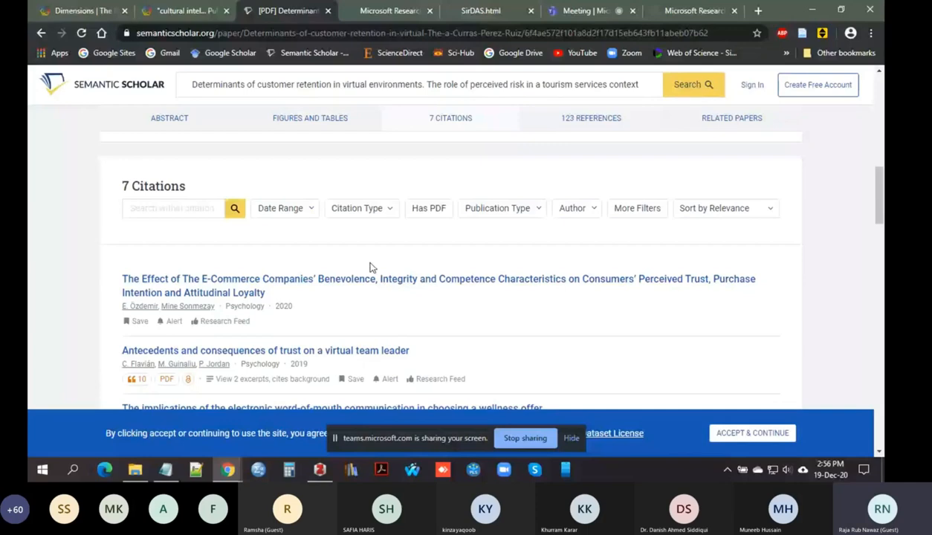
scroll(358, 310, down, 1)
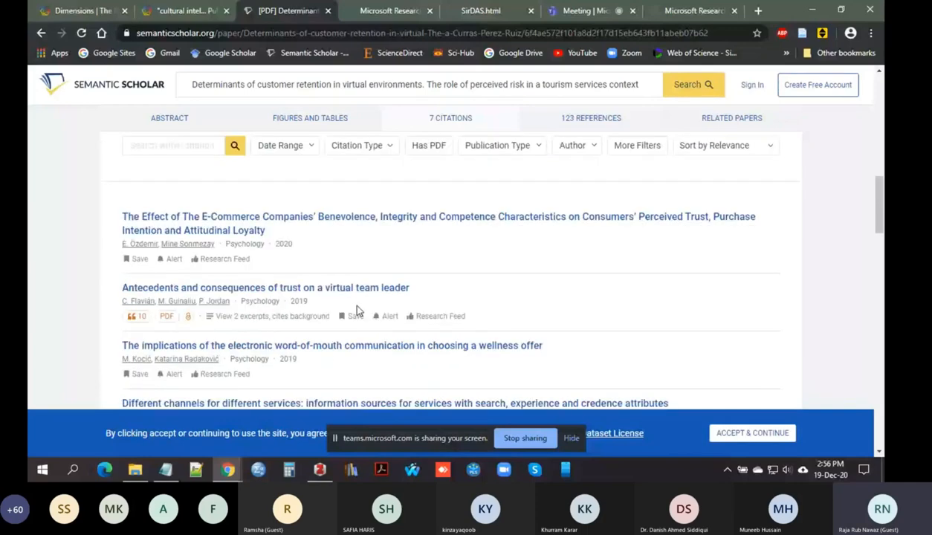
scroll(358, 311, down, 1)
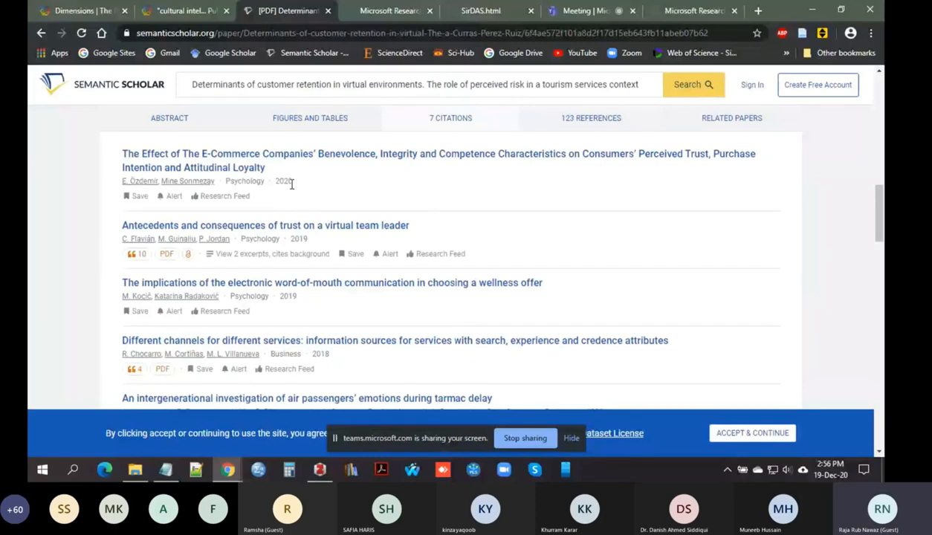
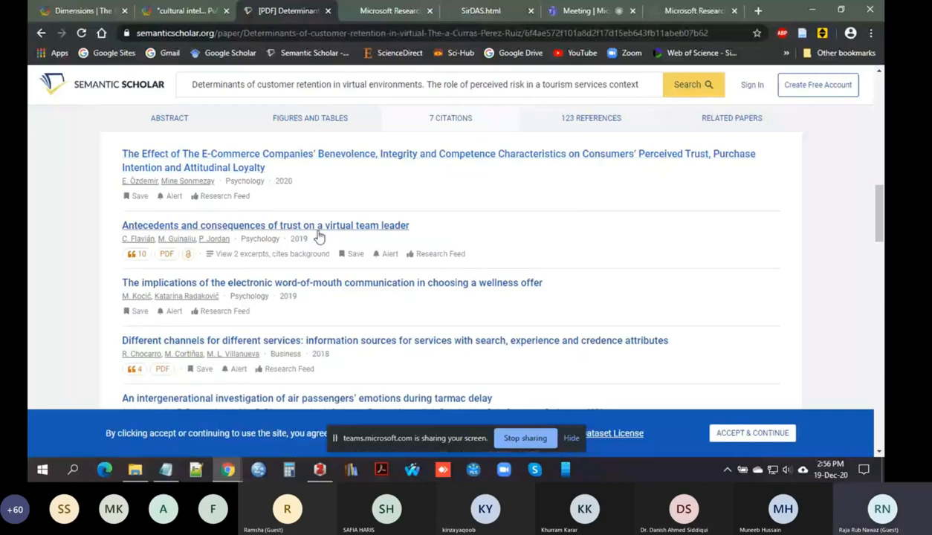
scroll(319, 237, down, 1)
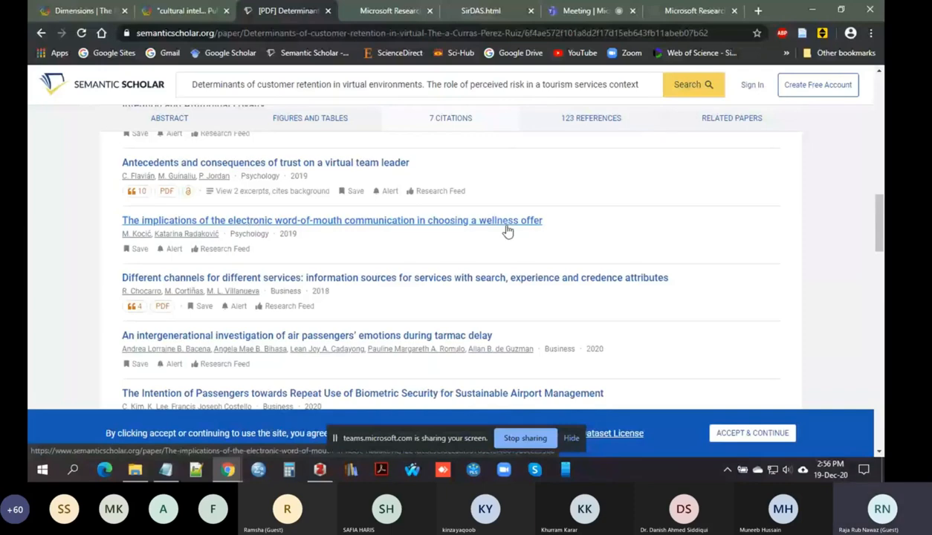
scroll(367, 228, down, 1)
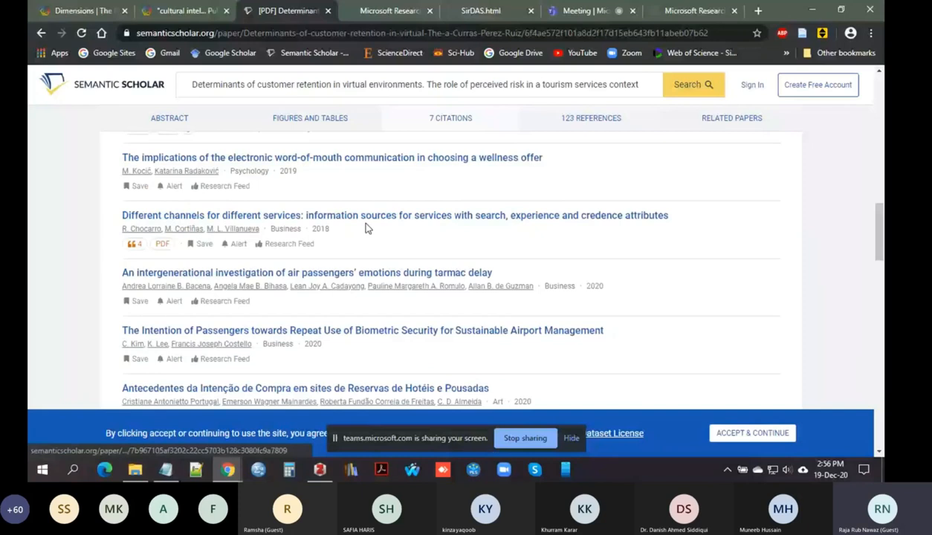
scroll(366, 229, down, 1)
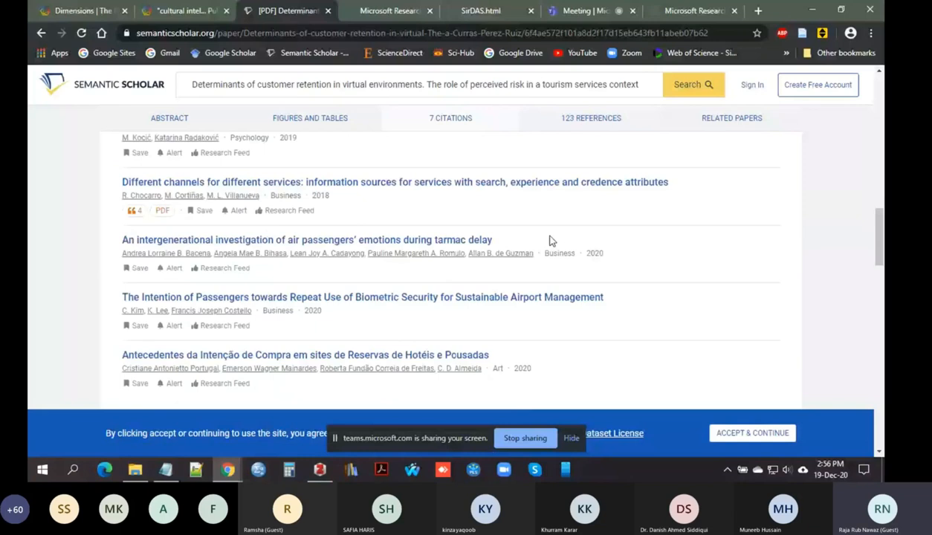
scroll(505, 241, down, 1)
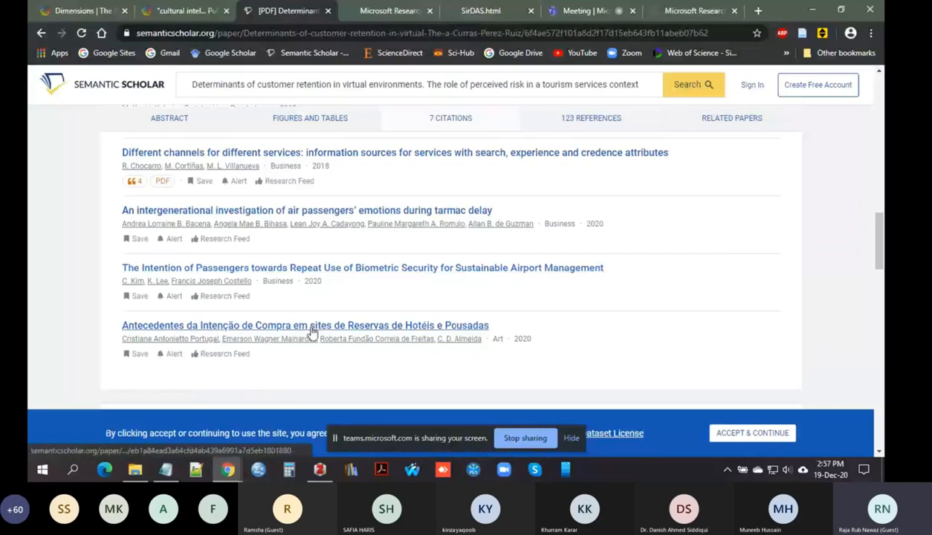
Step: Examine the article's reference list, including citation counts and highly influential references, briefly checking the article's entry in Zotero
scroll(366, 325, down, 3)
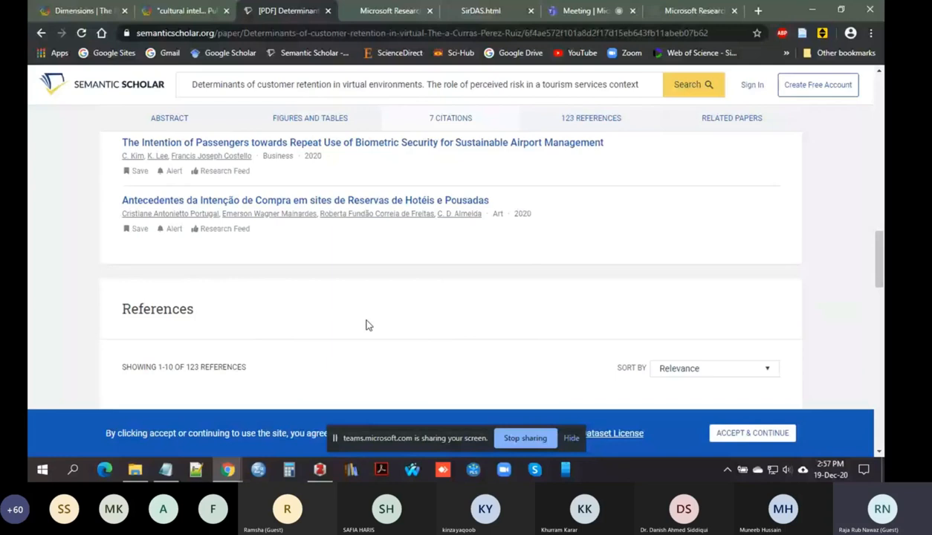
scroll(370, 321, down, 1)
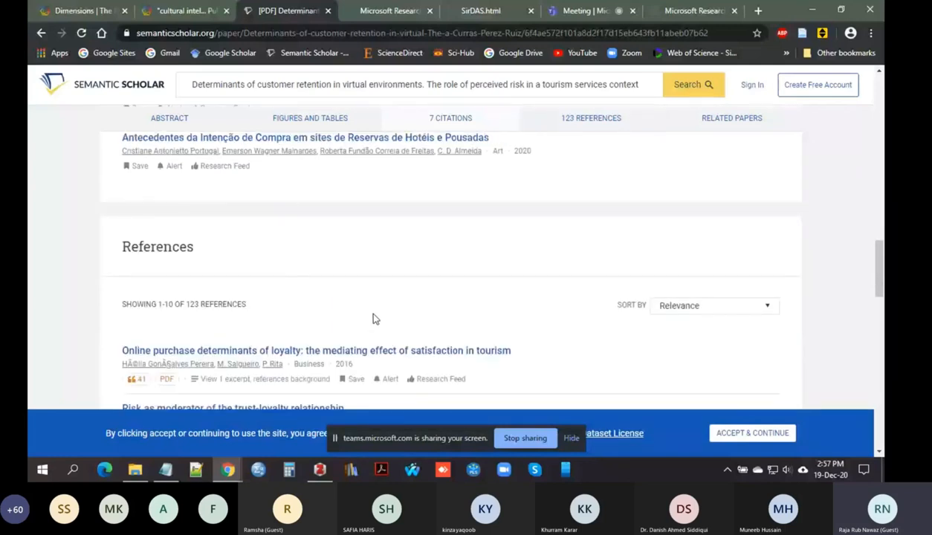
key(alt+Tab)
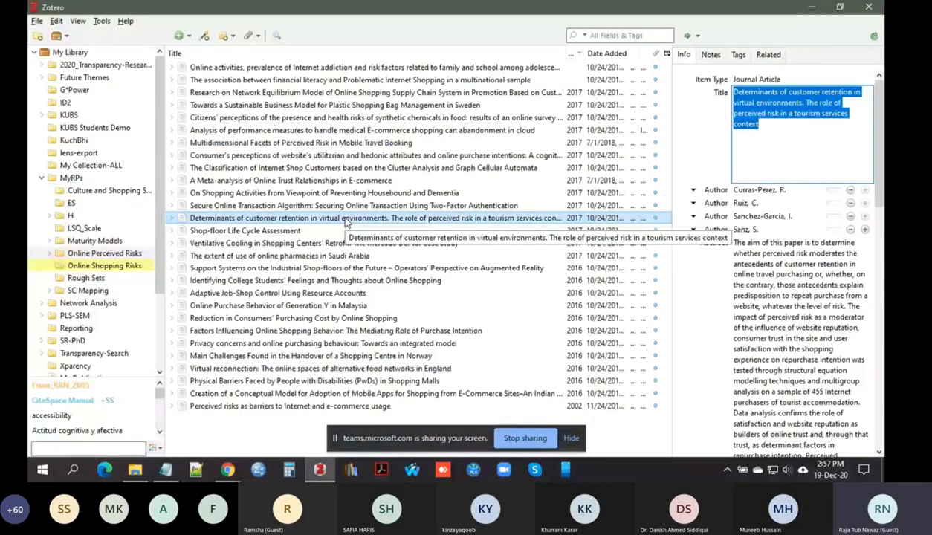
key(alt+Tab)
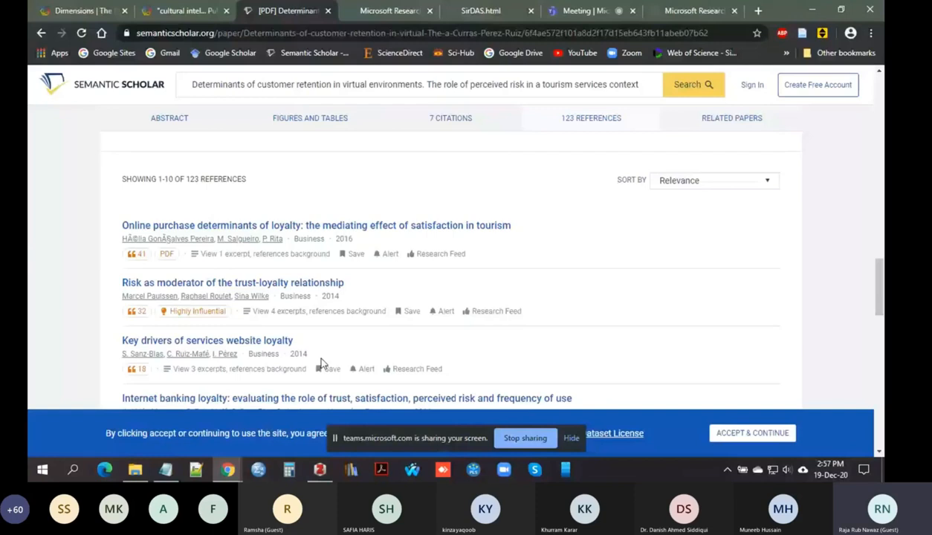
scroll(321, 363, up, 2)
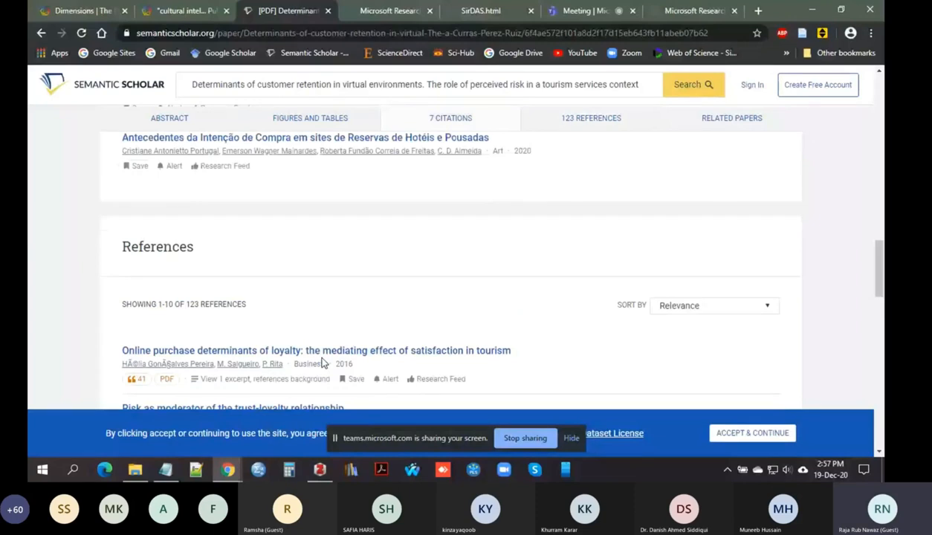
scroll(322, 363, down, 1)
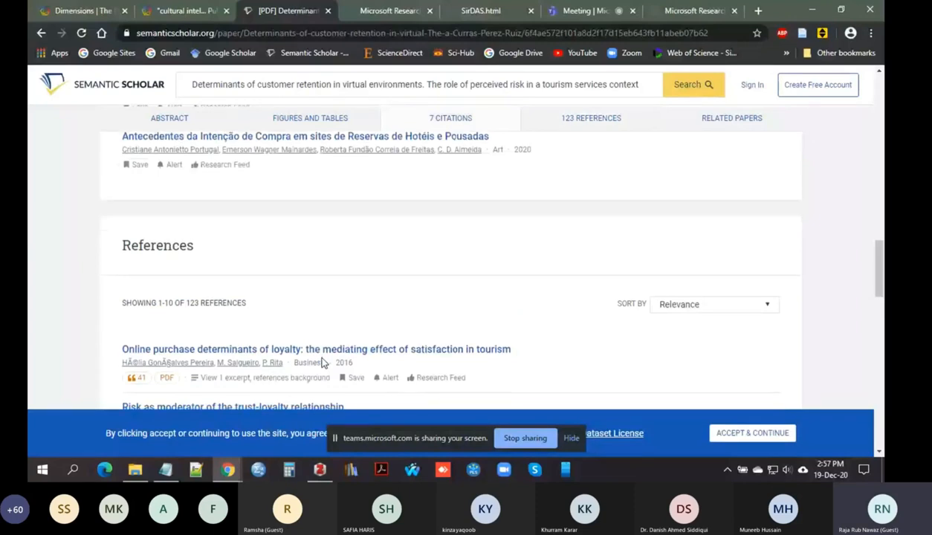
scroll(322, 362, down, 2)
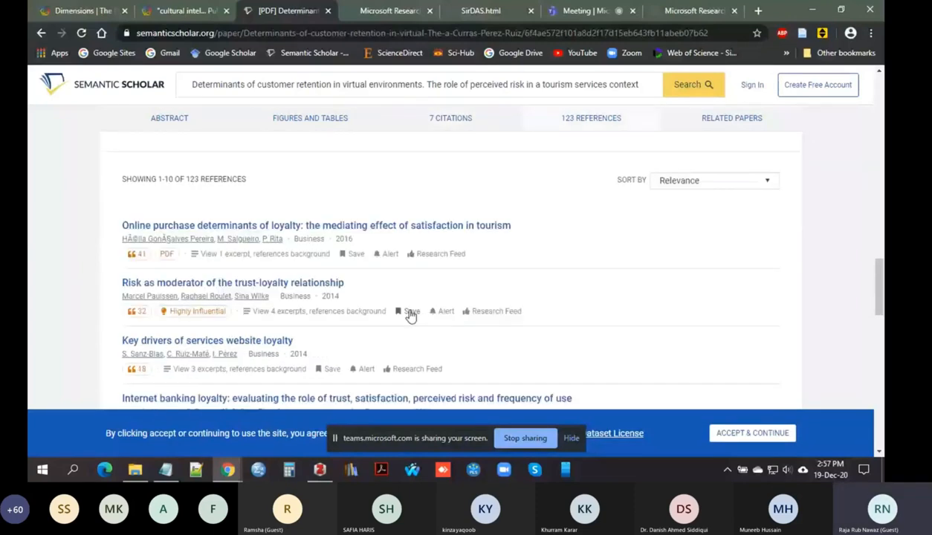
scroll(402, 308, down, 5)
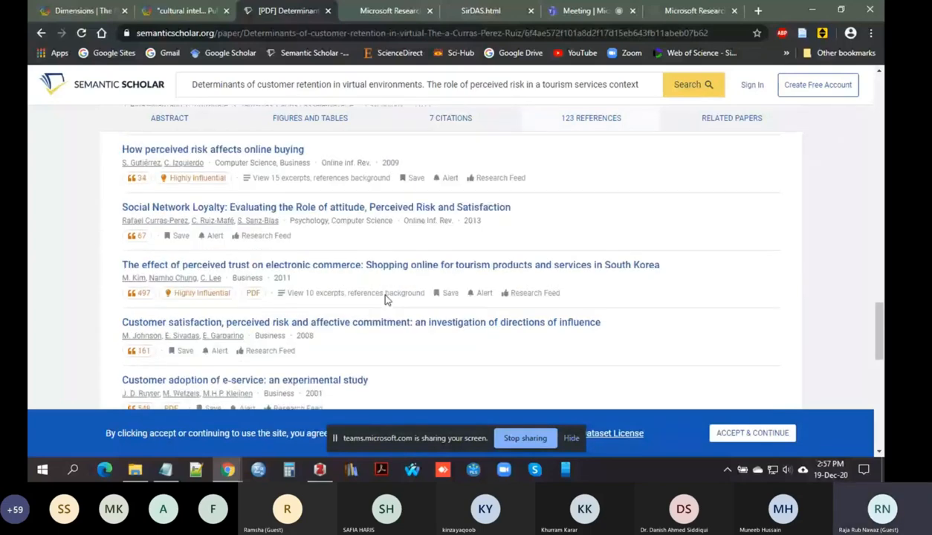
scroll(386, 299, down, 1)
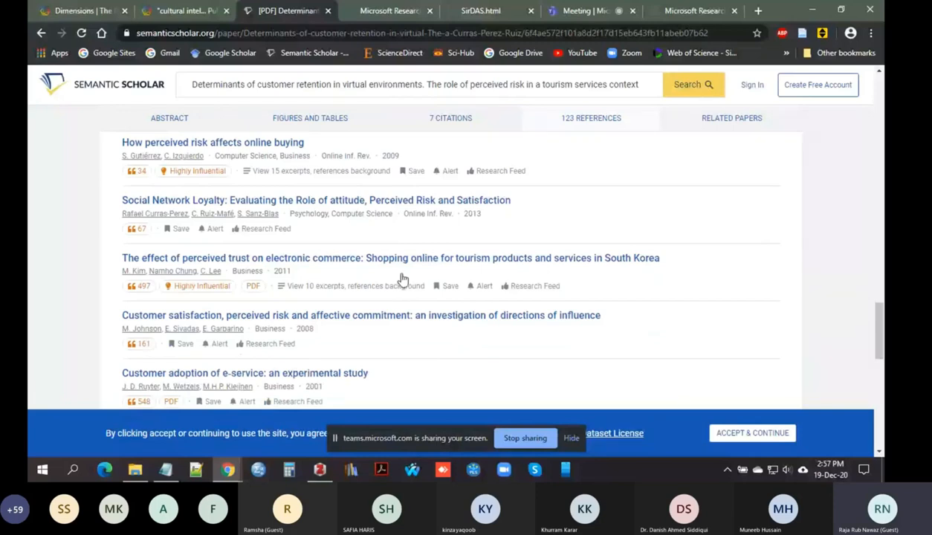
Step: Look over the article's citing papers again and go back to the Semantic Scholar home page
scroll(398, 358, up, 10)
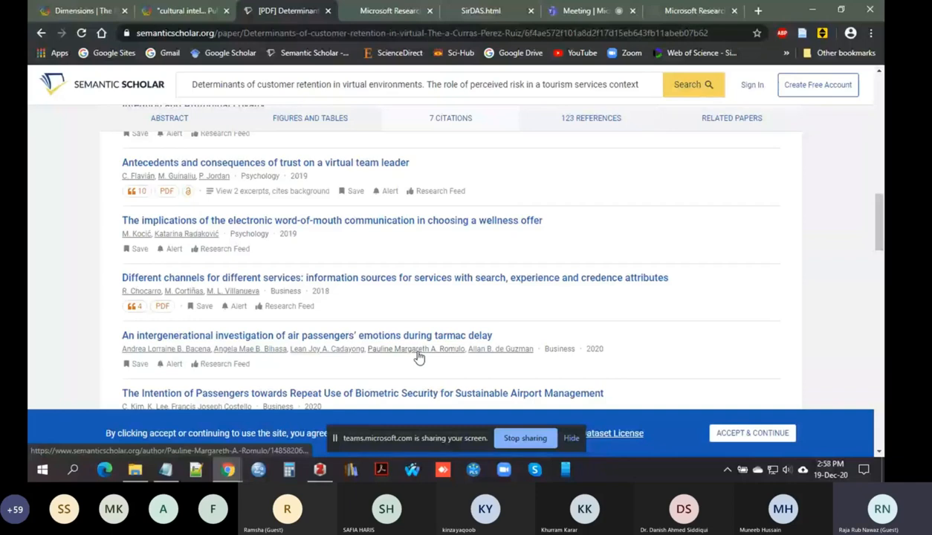
scroll(418, 357, up, 2)
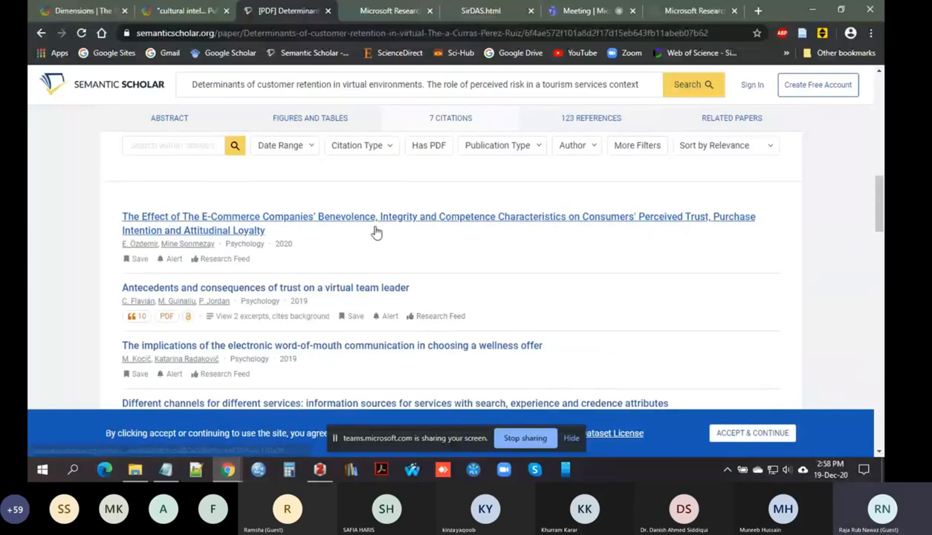
click(41, 32)
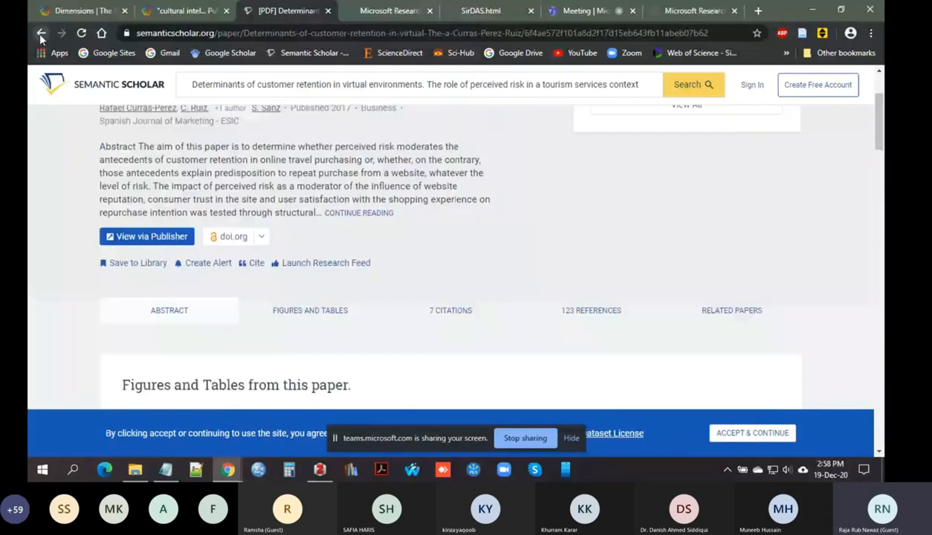
click(40, 33)
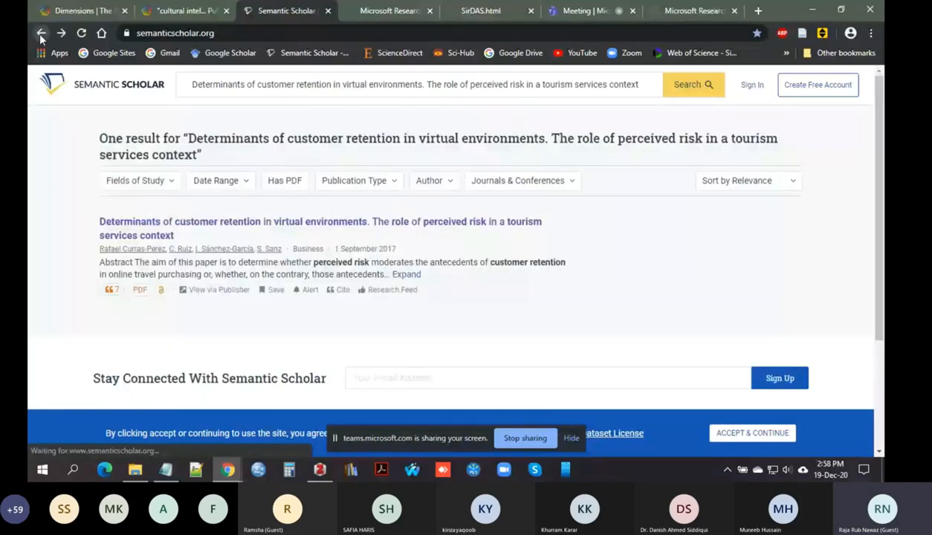
Step: Switch to Zotero and open the Online Shopping Risks collection
key(alt+Tab)
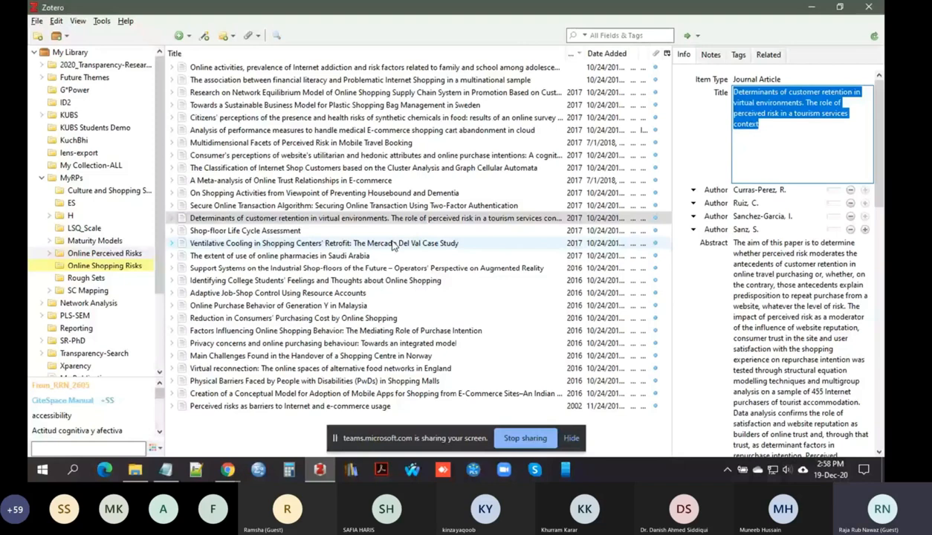
click(111, 254)
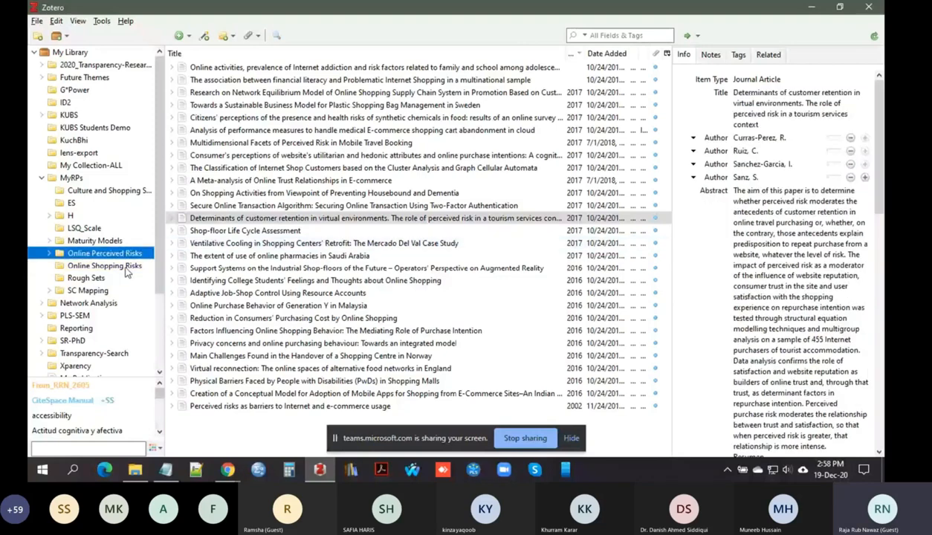
click(124, 268)
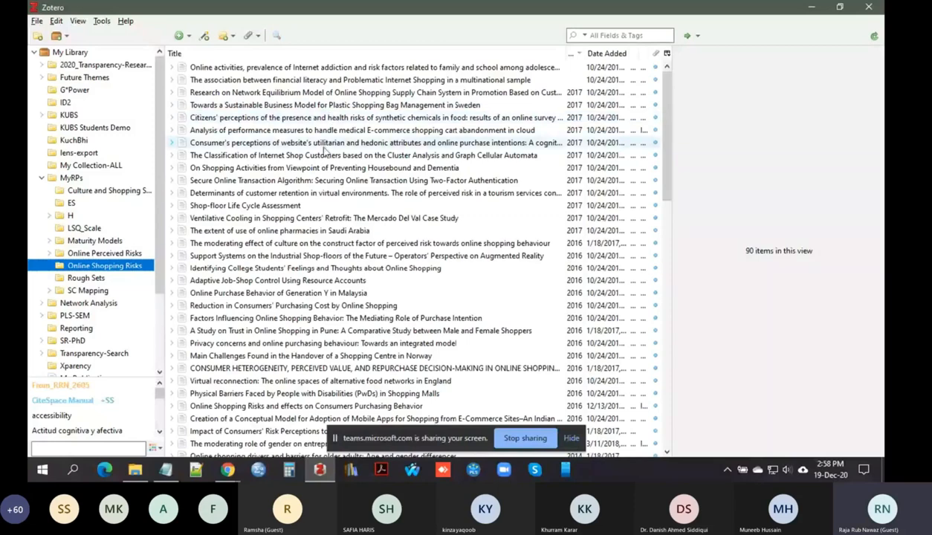
Step: Look through the collection's articles and select "The moderating effect of culture on the construct factor of perceived risk towards online shopping behaviour"
click(321, 170)
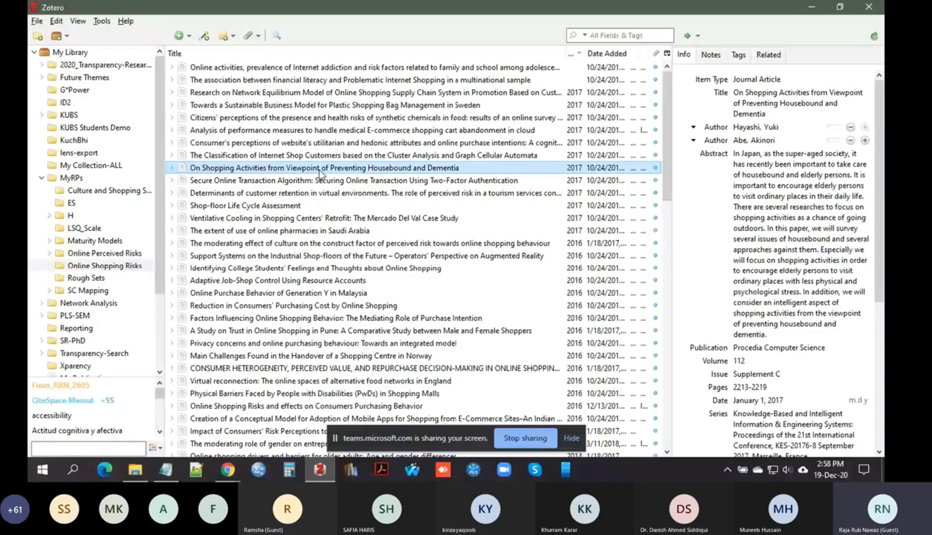
click(332, 181)
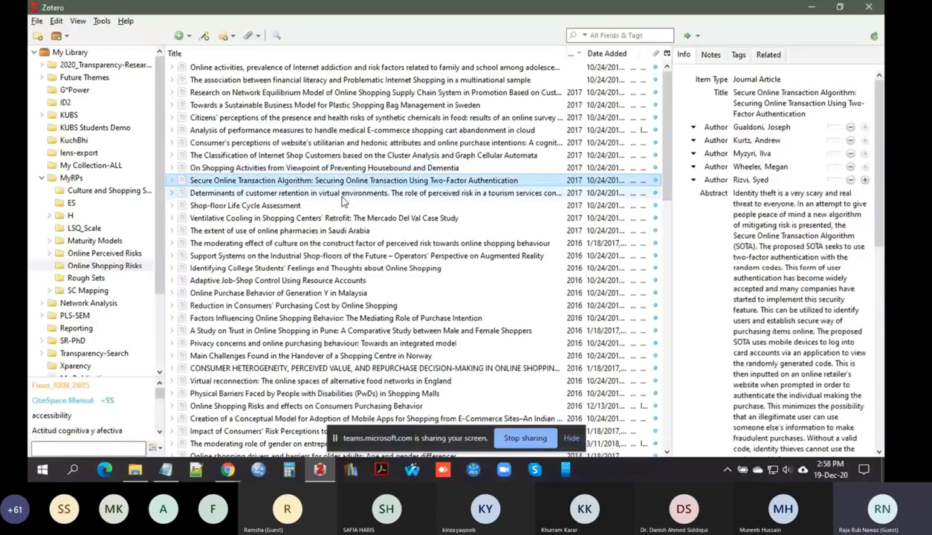
click(316, 218)
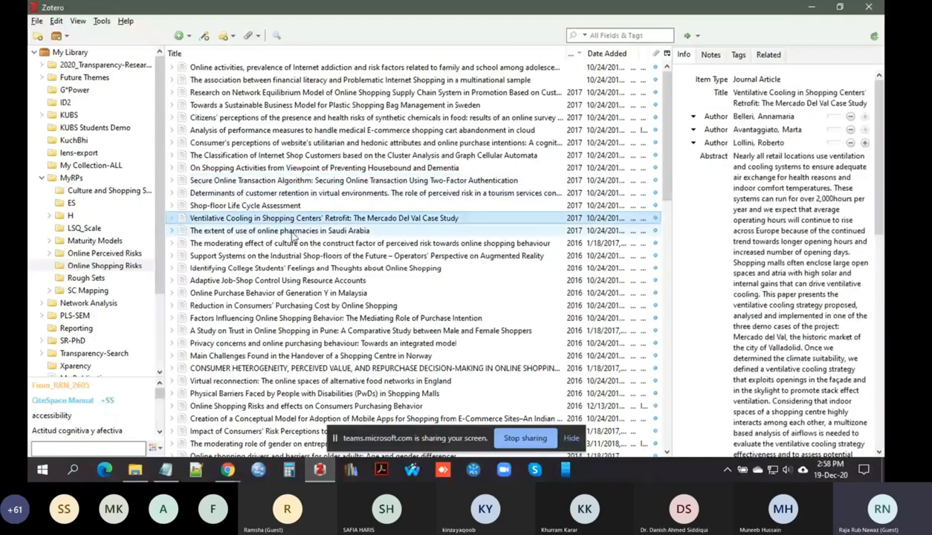
click(327, 243)
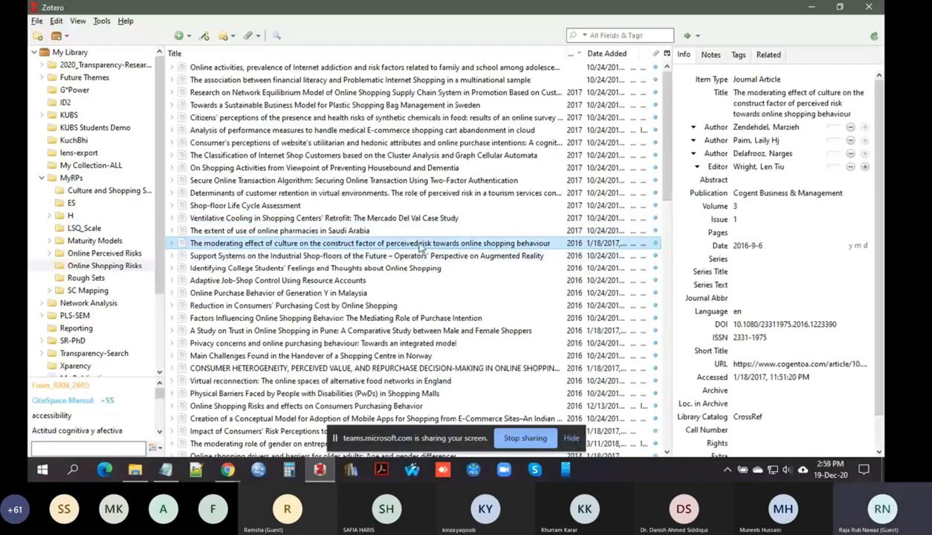
Step: Copy the selected article's full title from its Zotero entry and search for it in Semantic Scholar
click(781, 102)
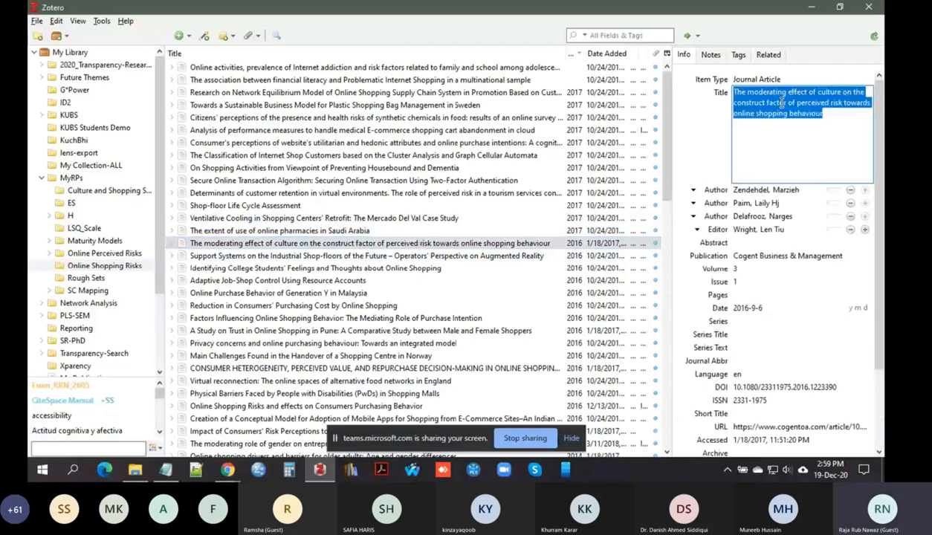
click(227, 469)
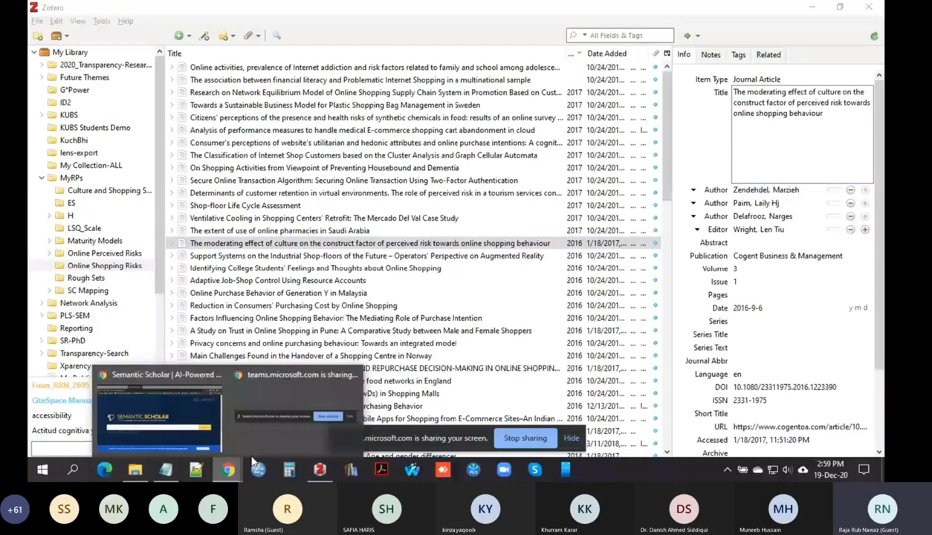
click(159, 412)
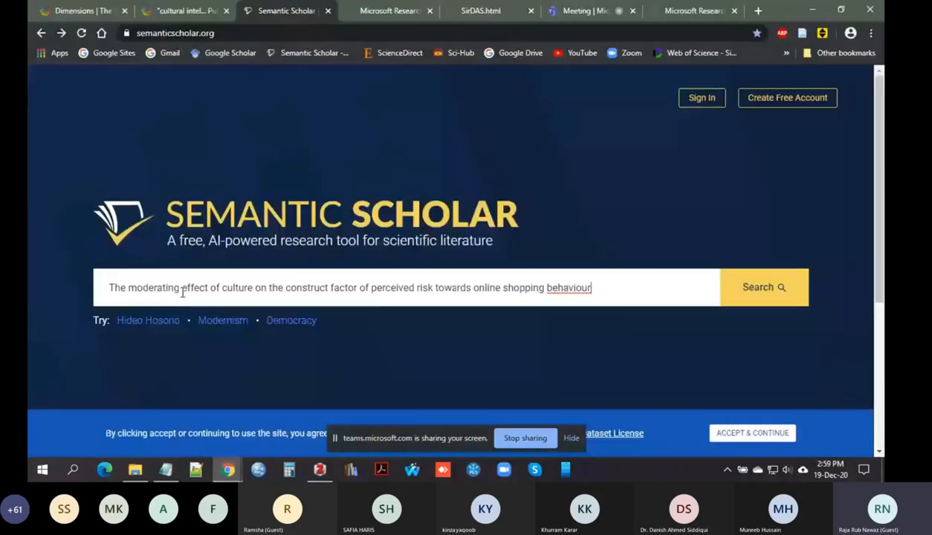
click(766, 290)
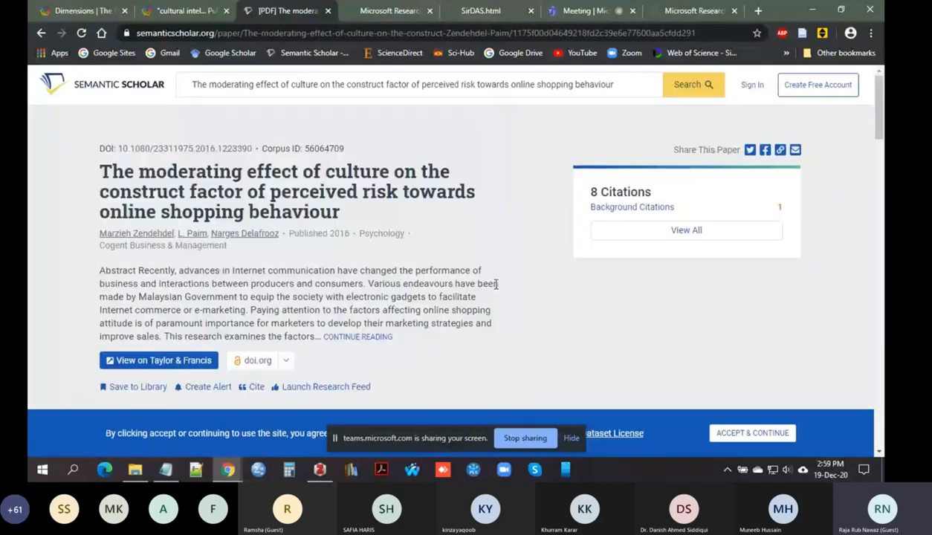
Step: Look through the article's citing papers and references, and open the citing paper "Perceived Risk on Online Store Image Towards Purchase Intention"
click(608, 234)
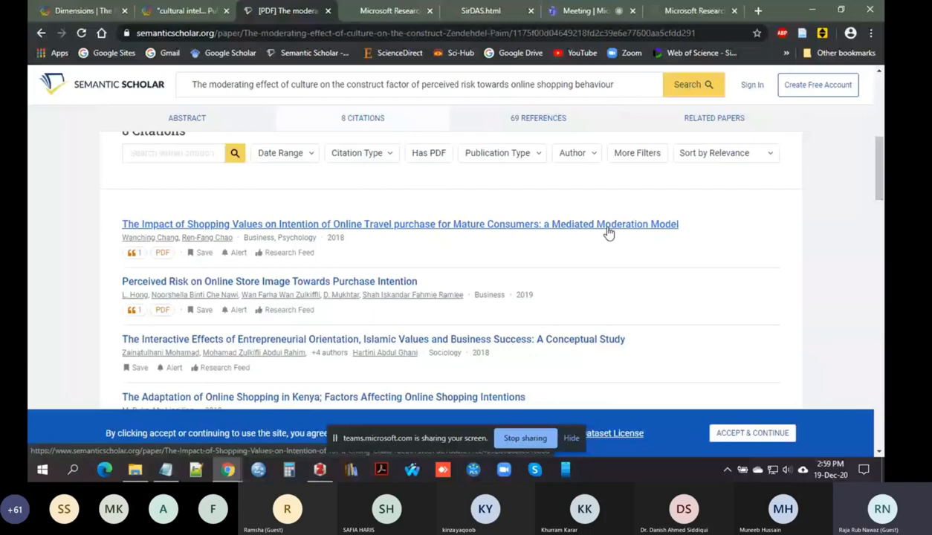
scroll(332, 226, down, 1)
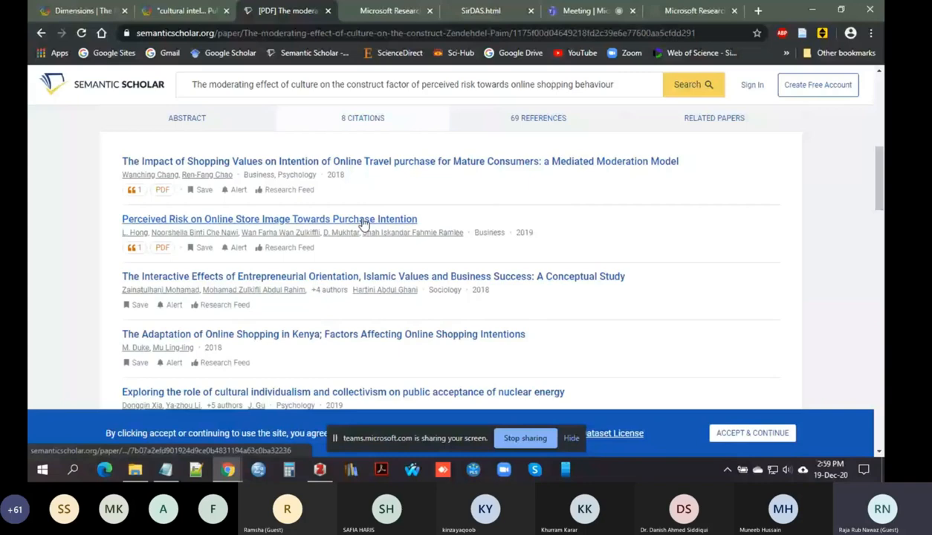
scroll(370, 260, down, 1)
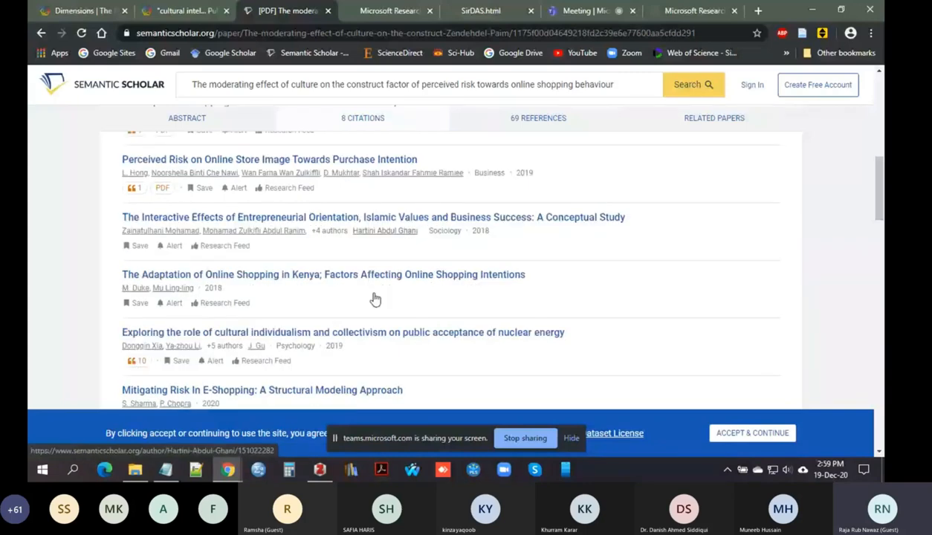
scroll(375, 299, down, 5)
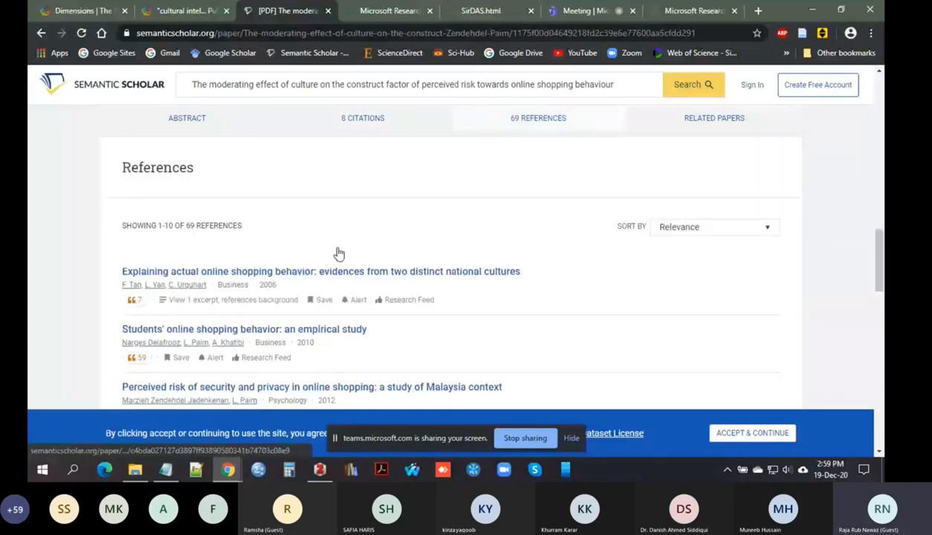
scroll(339, 254, down, 5)
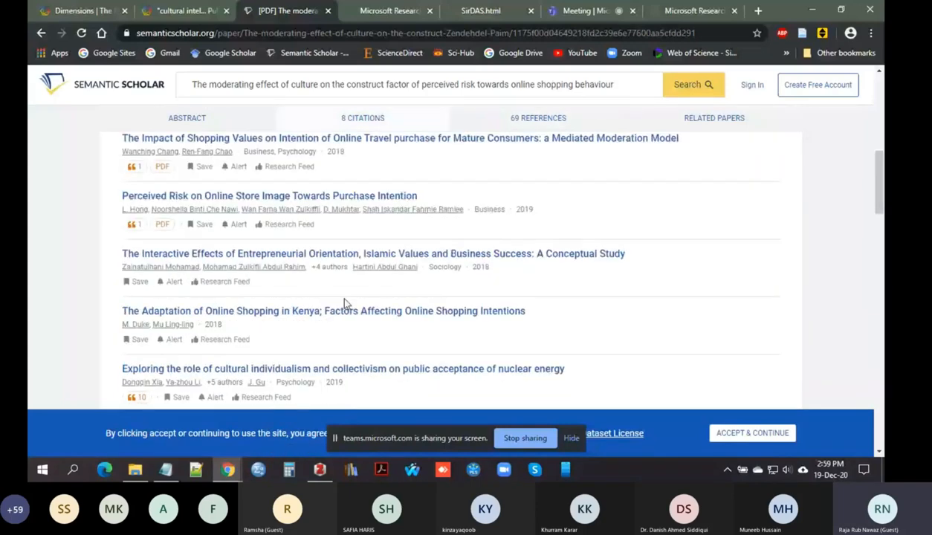
scroll(339, 297, up, 1)
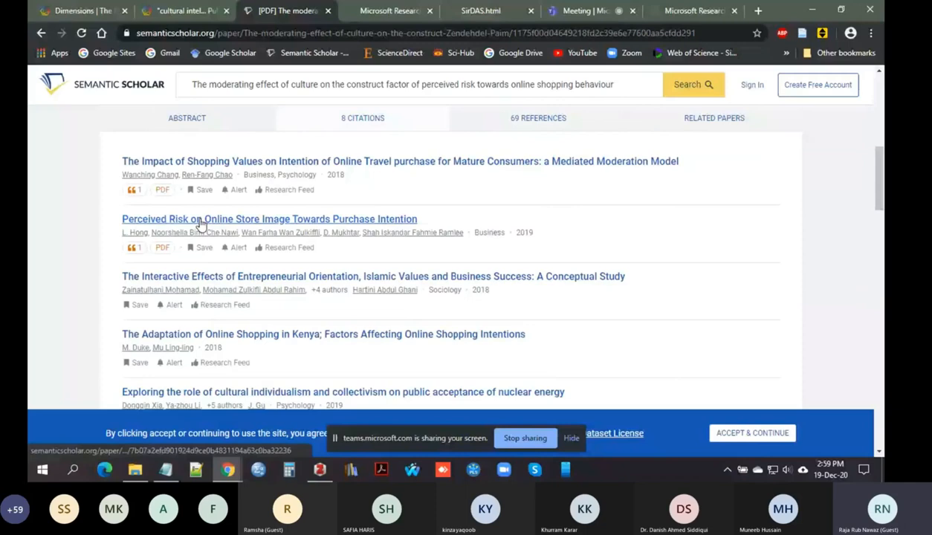
click(200, 220)
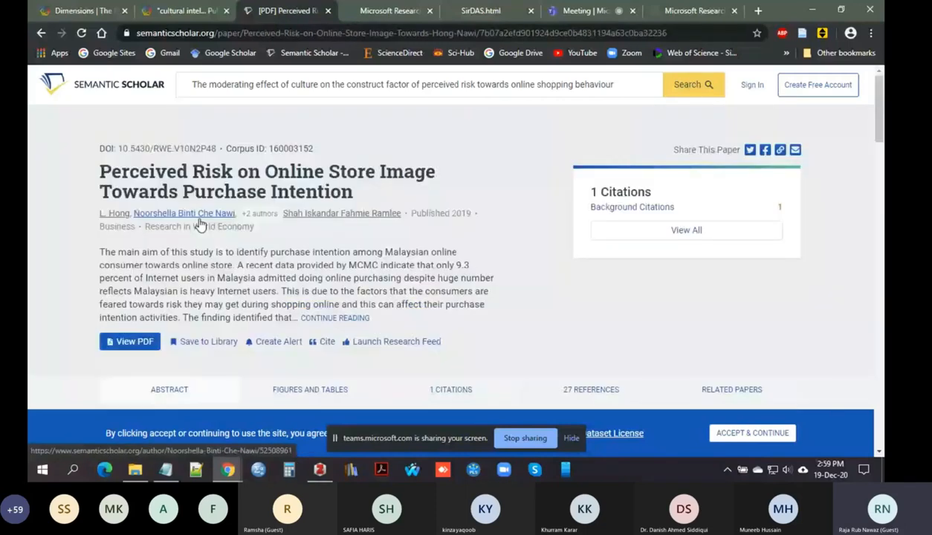
Step: Examine the citing paper's figures and tables, its citation and its reference list, including highly influential references, and return to the abstract
scroll(203, 227, down, 3)
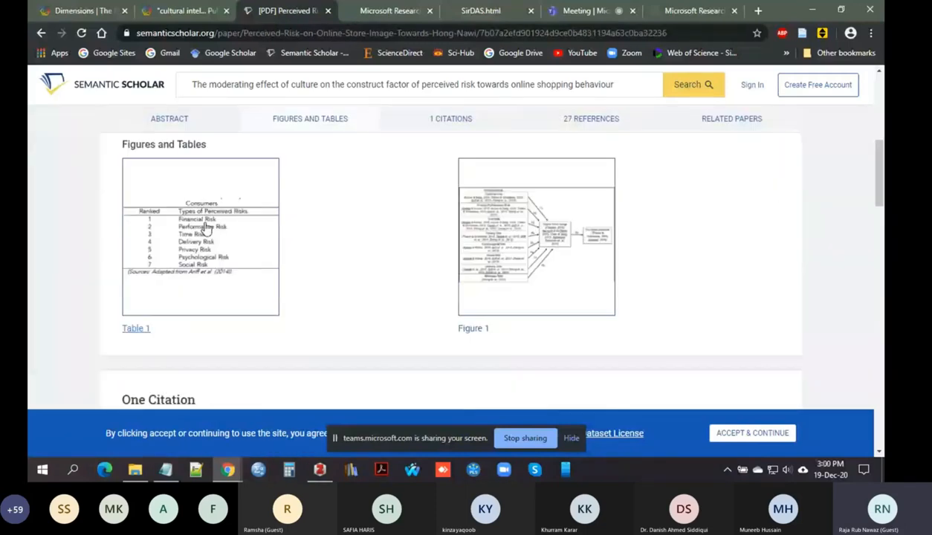
scroll(206, 228, down, 3)
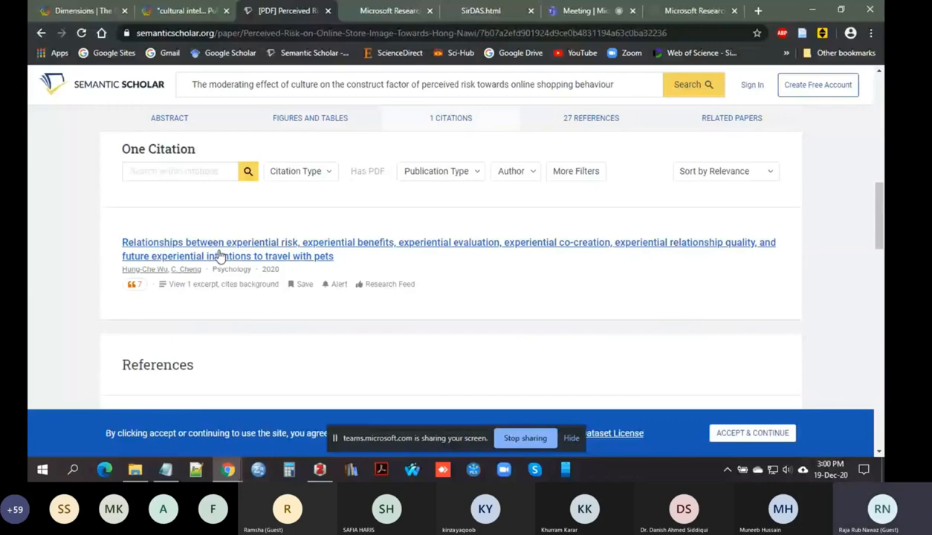
scroll(221, 260, down, 2)
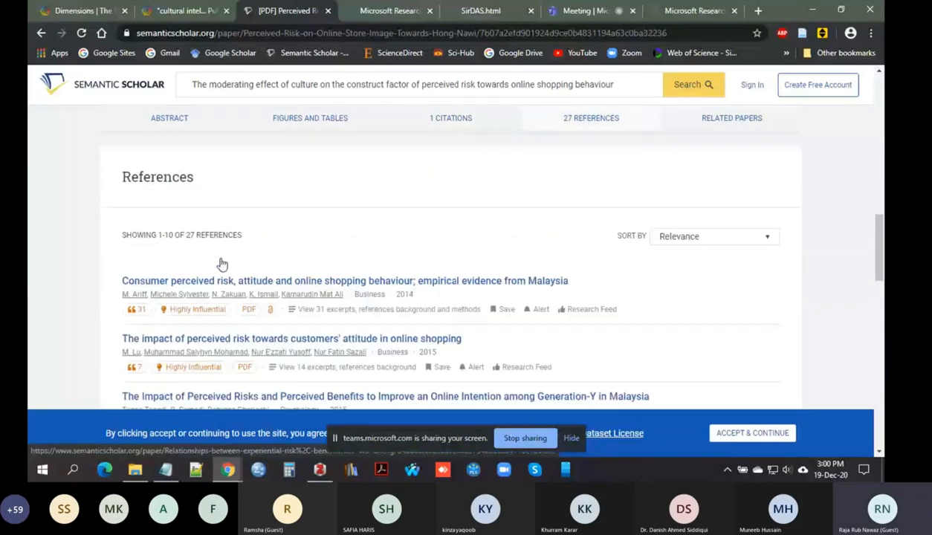
scroll(221, 263, down, 2)
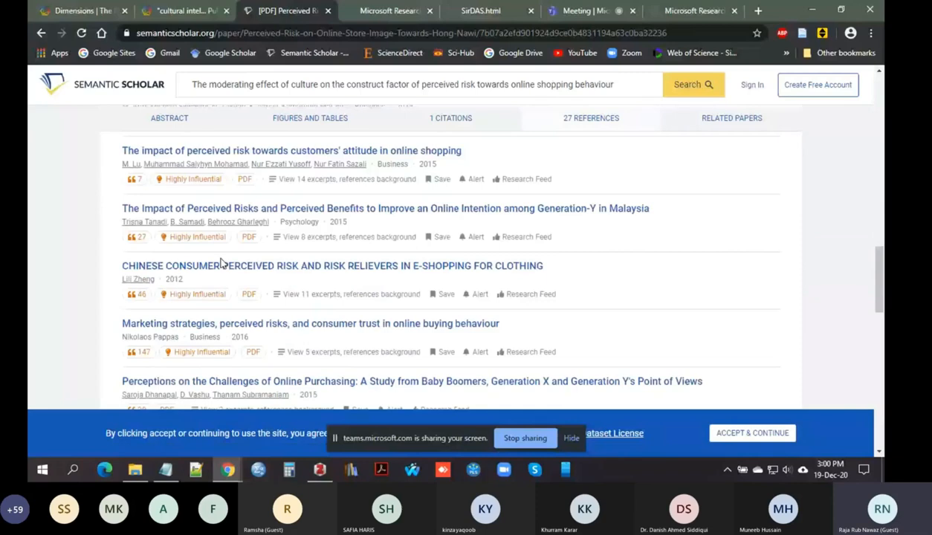
scroll(220, 262, down, 2)
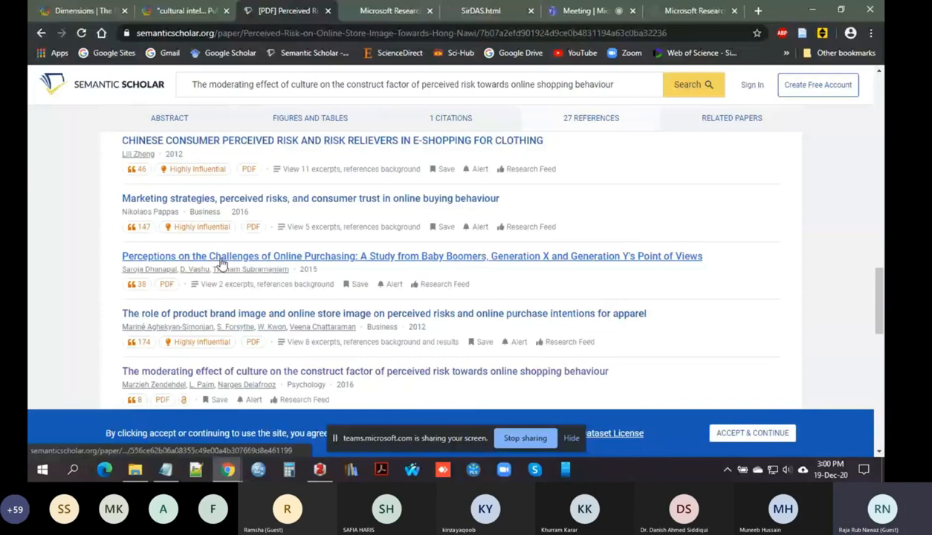
scroll(221, 262, down, 2)
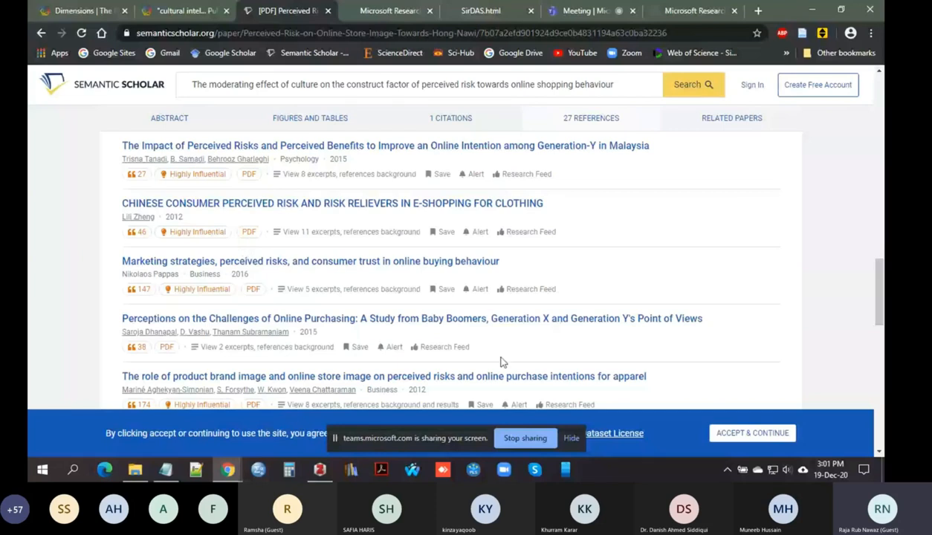
scroll(295, 297, up, 2)
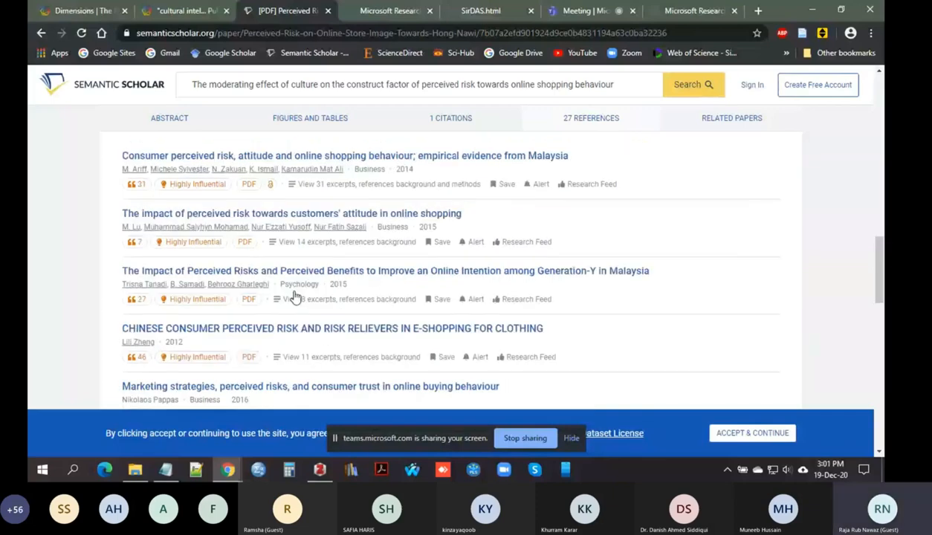
scroll(296, 298, up, 3)
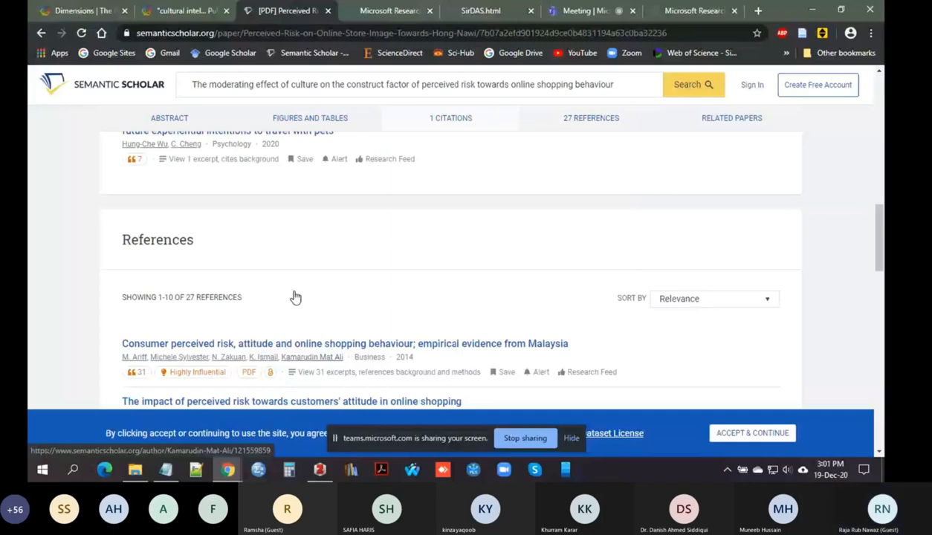
scroll(295, 296, up, 10)
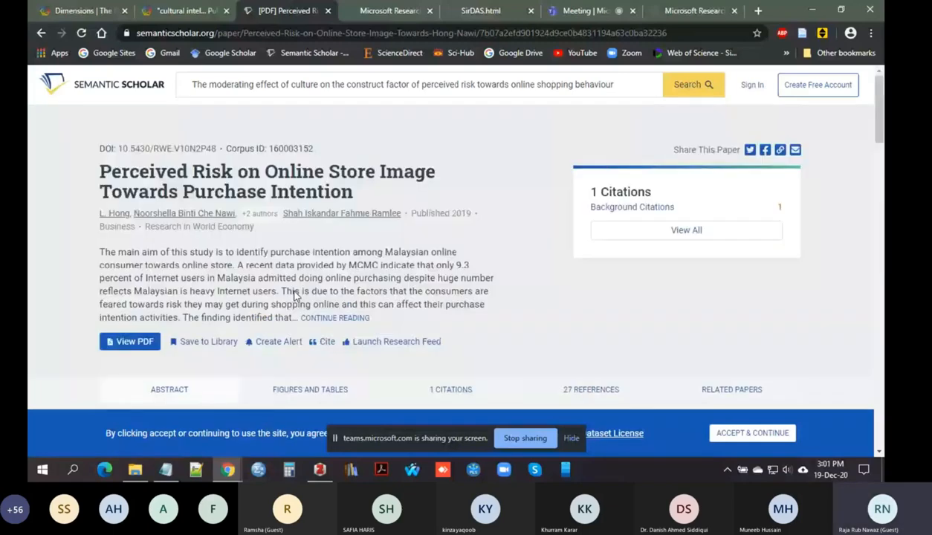